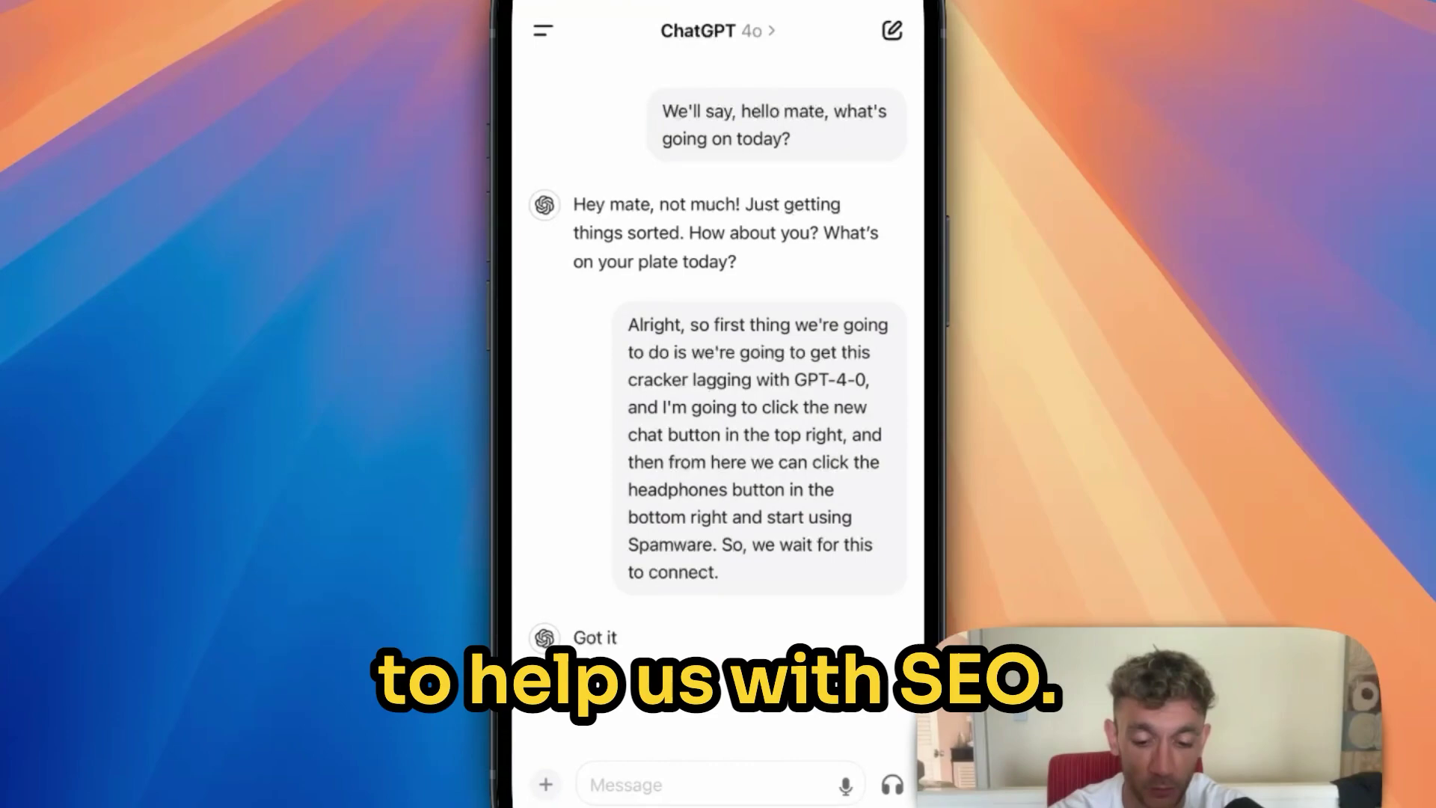
Open the account settings and bring up the voice choices for new conversations.
left_click(543, 30)
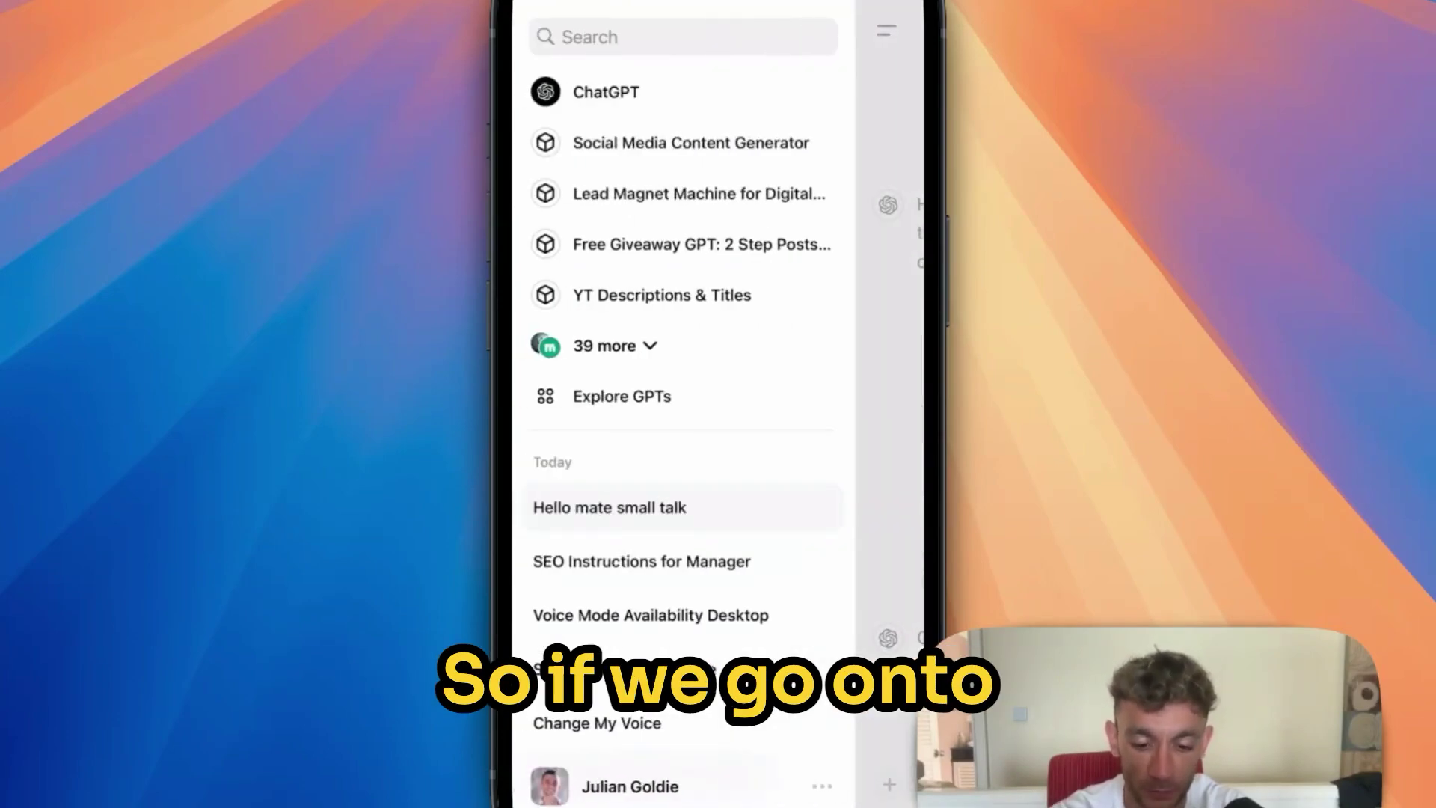
left_click(609, 783)
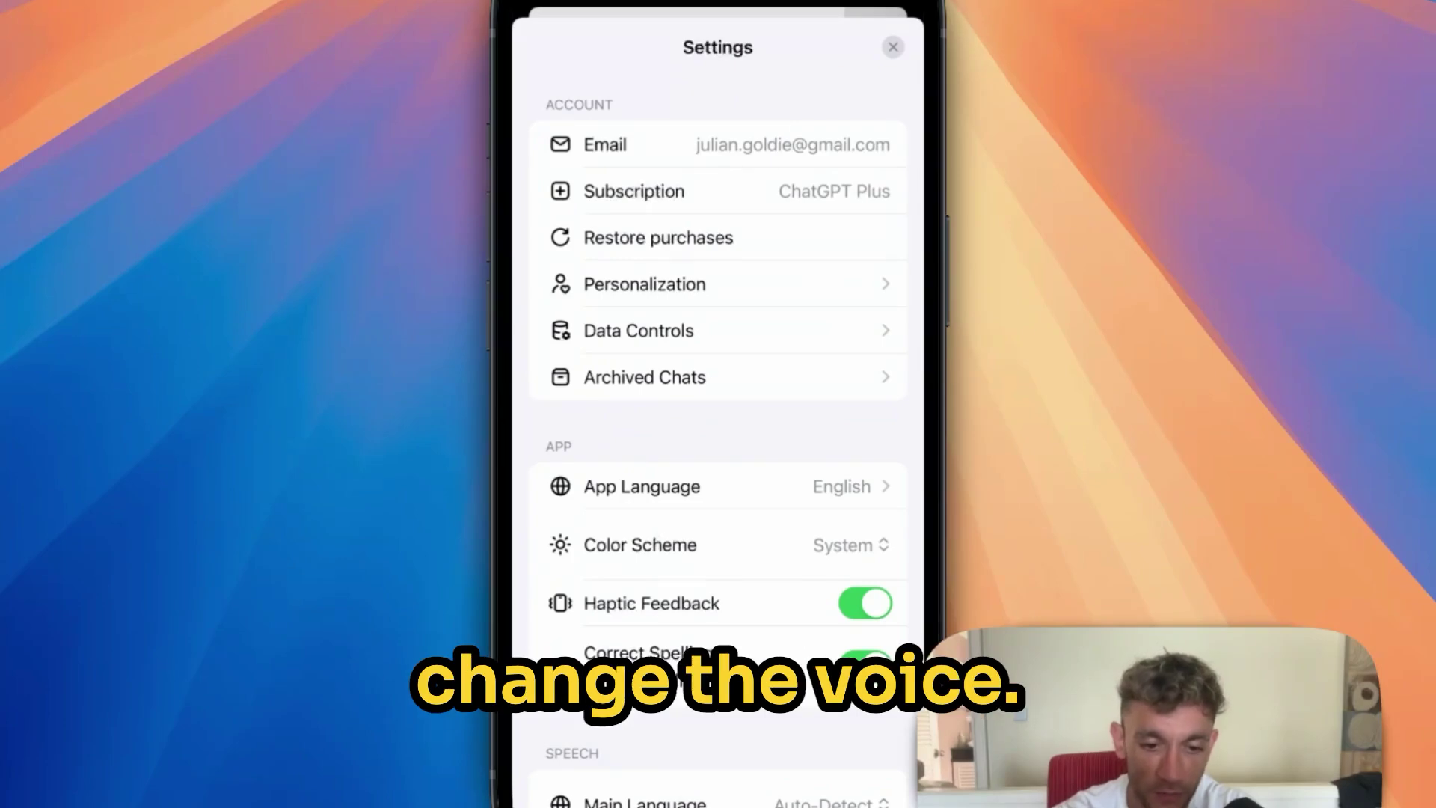
scroll(718, 375, "down", 1)
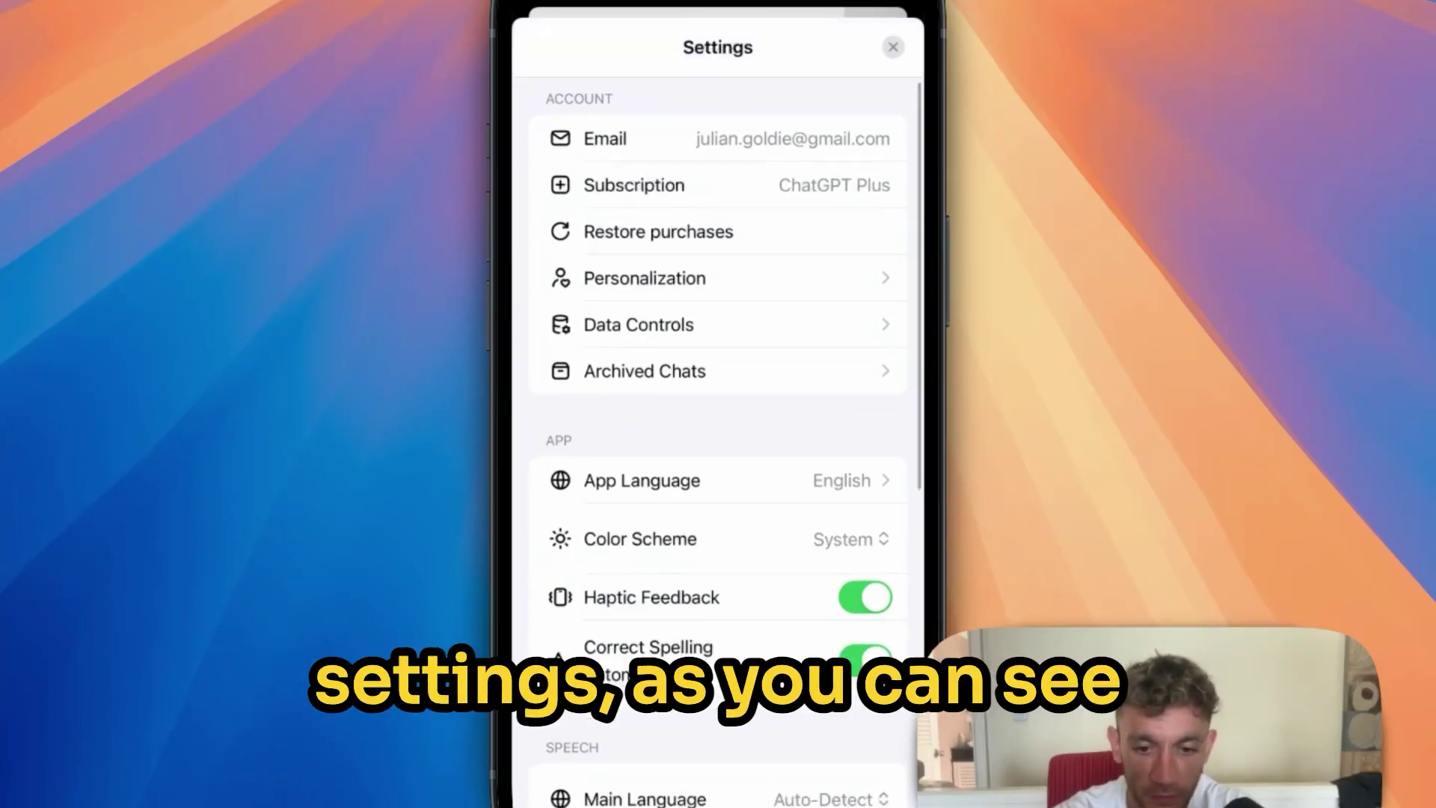
scroll(718, 434, "down", 3)
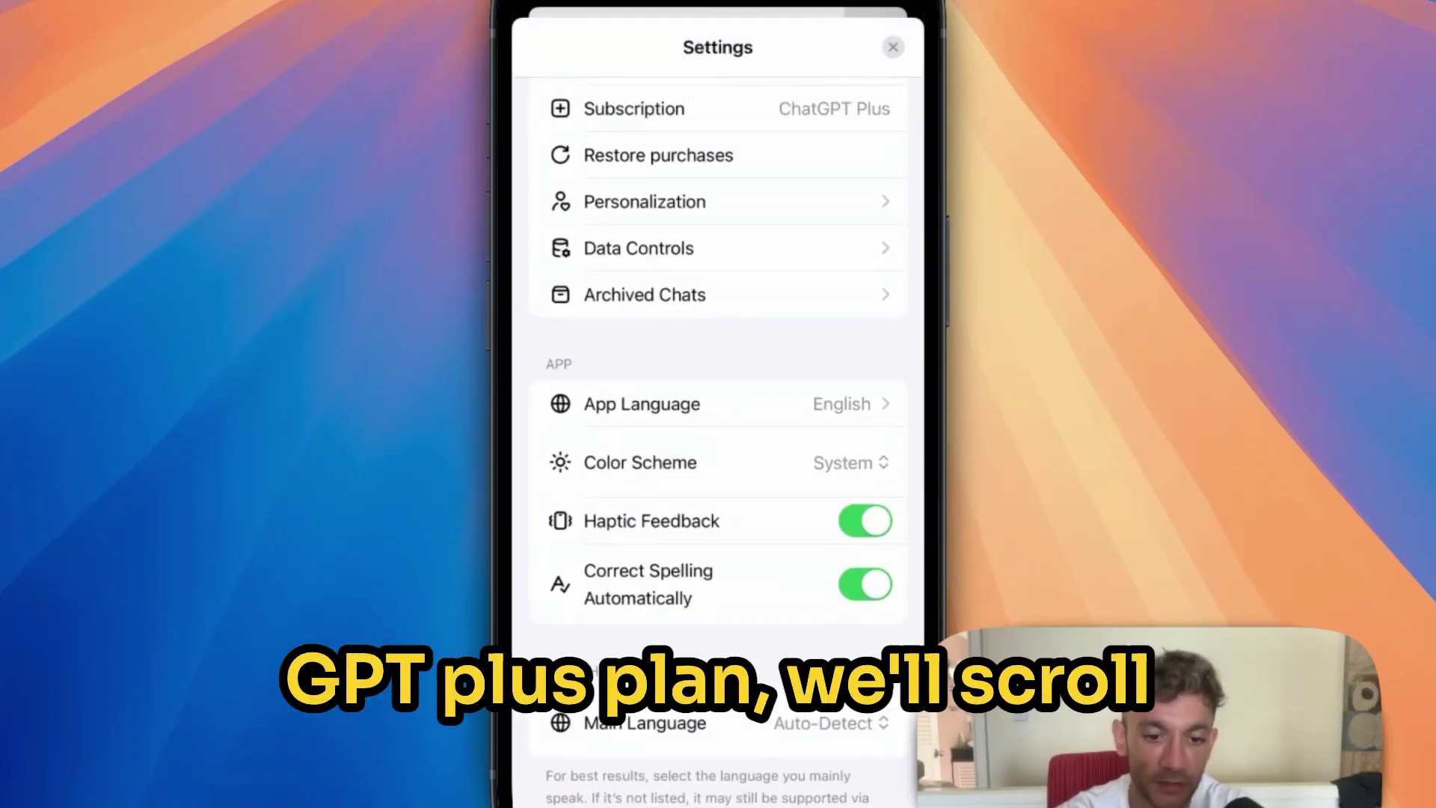
scroll(719, 434, "down", 10)
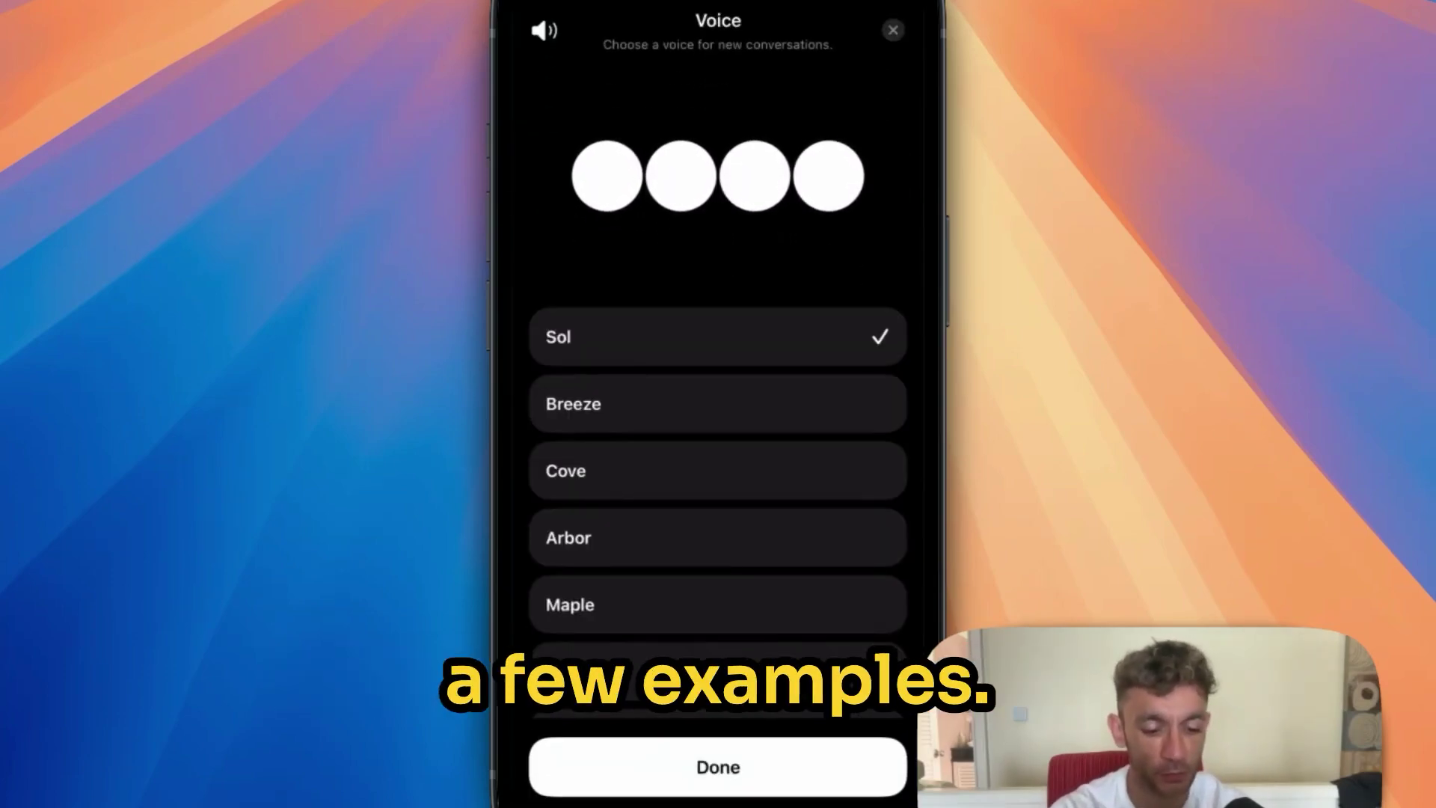
Sample the Sol, Breeze and Cove voices, and set the conversation voice to Arbor.
scroll(718, 449, "down", 2)
left_click(718, 291)
left_click(719, 359)
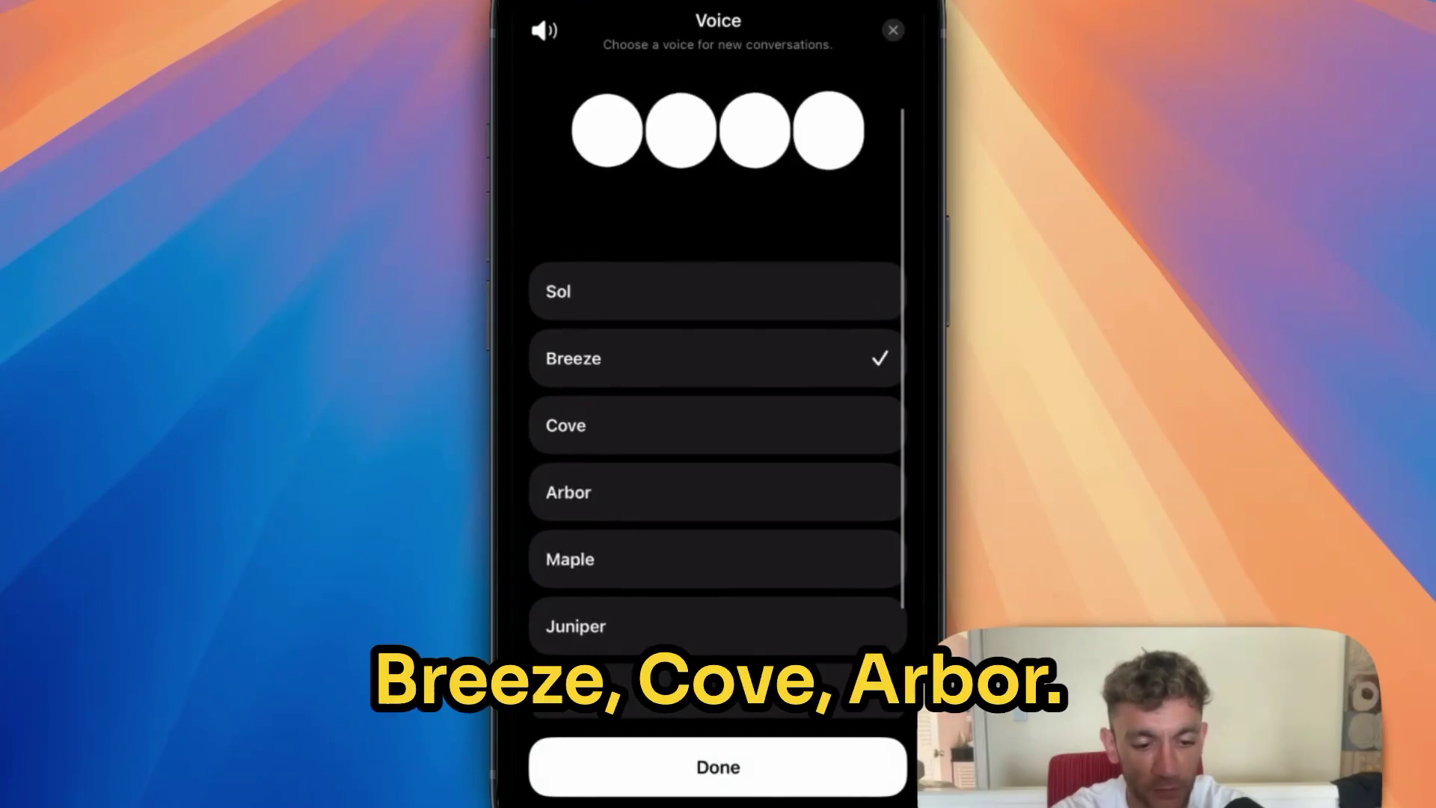
left_click(718, 425)
left_click(719, 492)
scroll(718, 448, "down", 3)
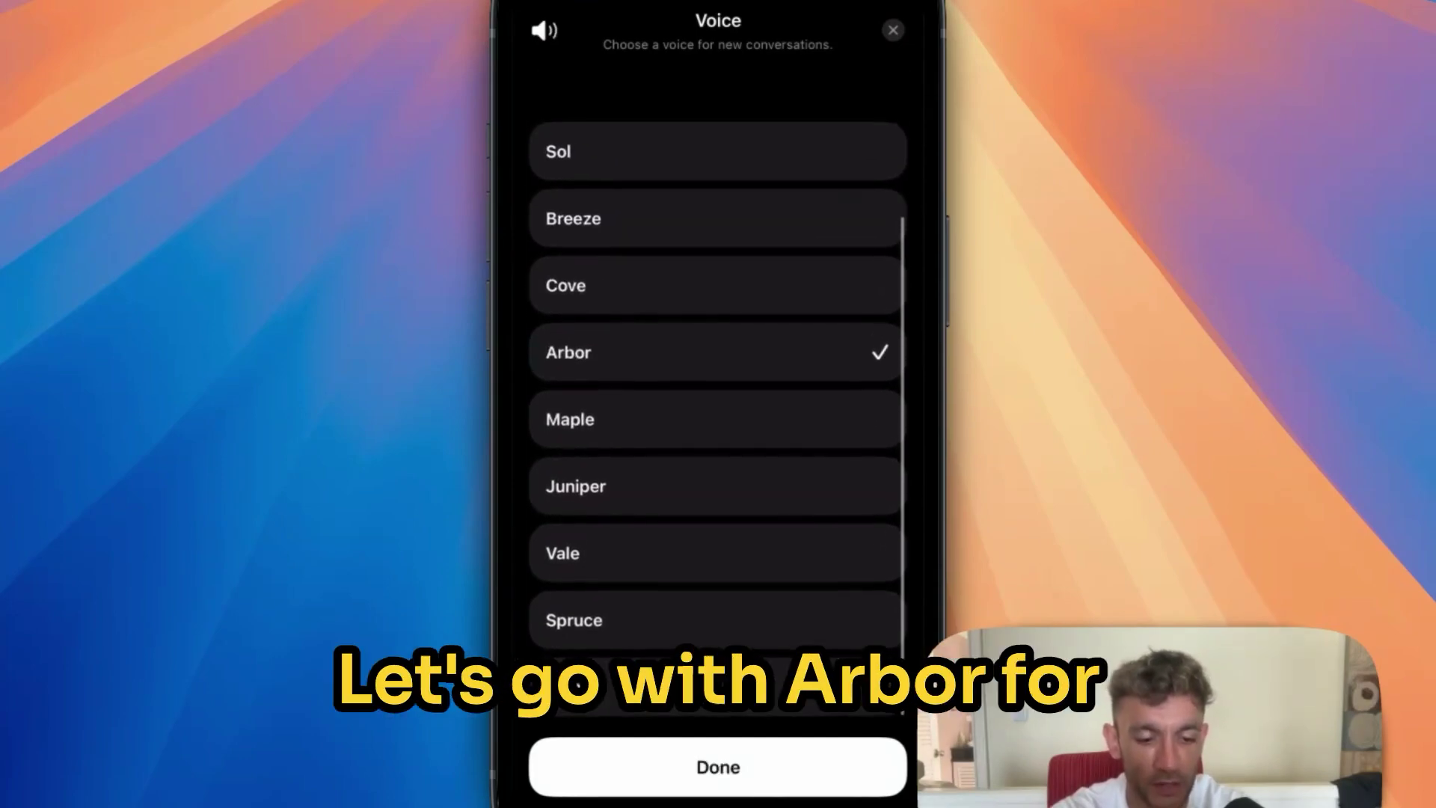
left_click(718, 767)
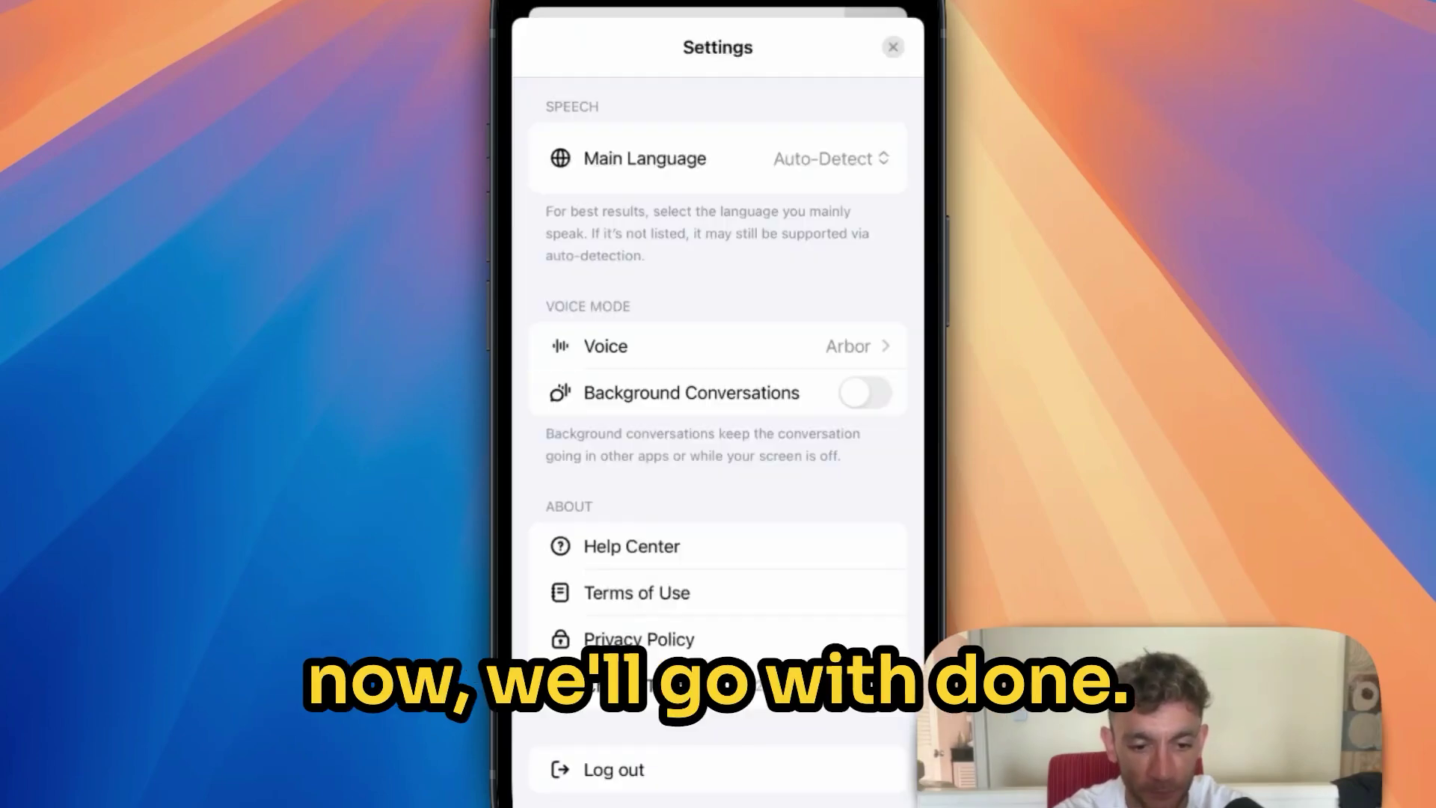
Close the settings and start a voice conversation in a new ChatGPT 4o chat.
left_click(894, 47)
left_click(891, 374)
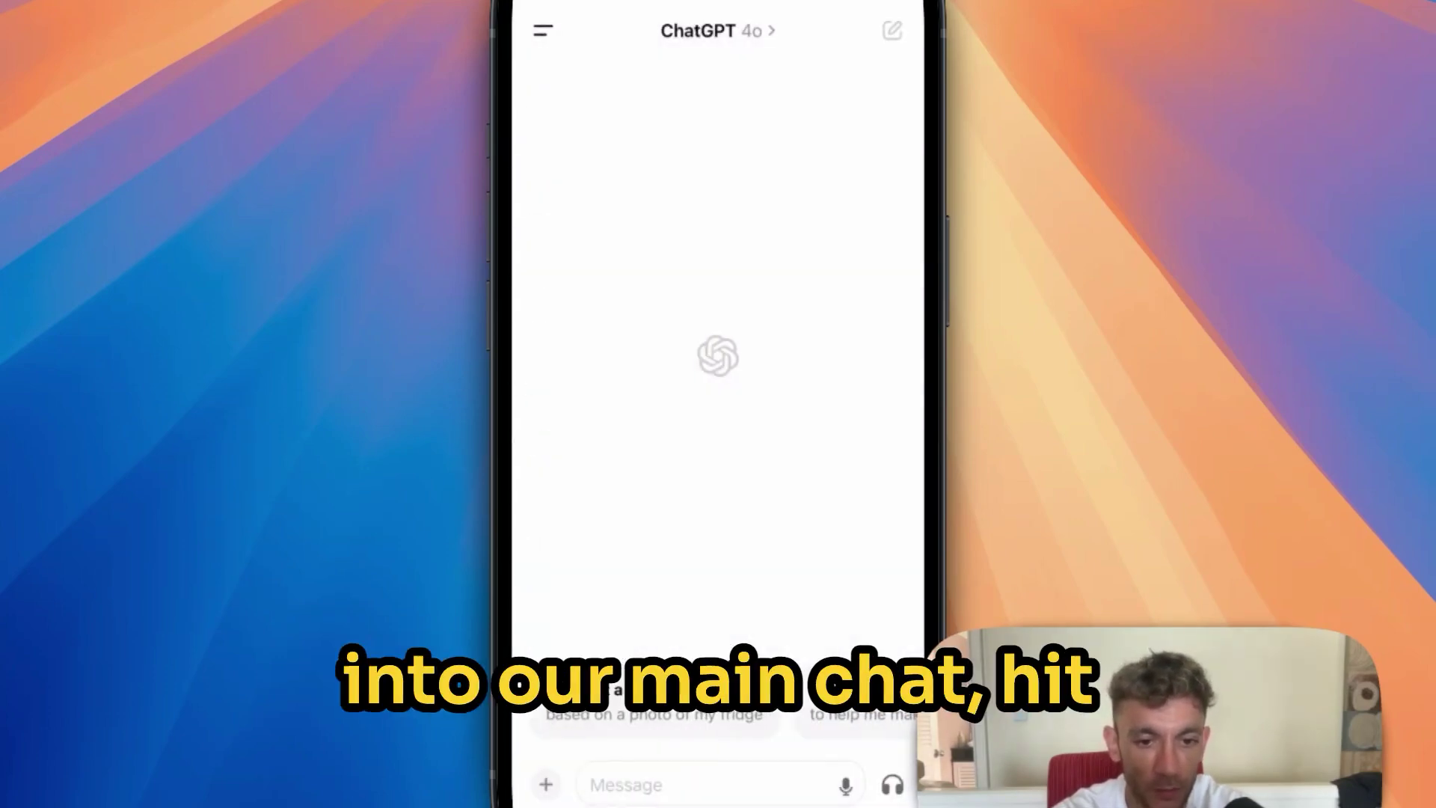
left_click(891, 785)
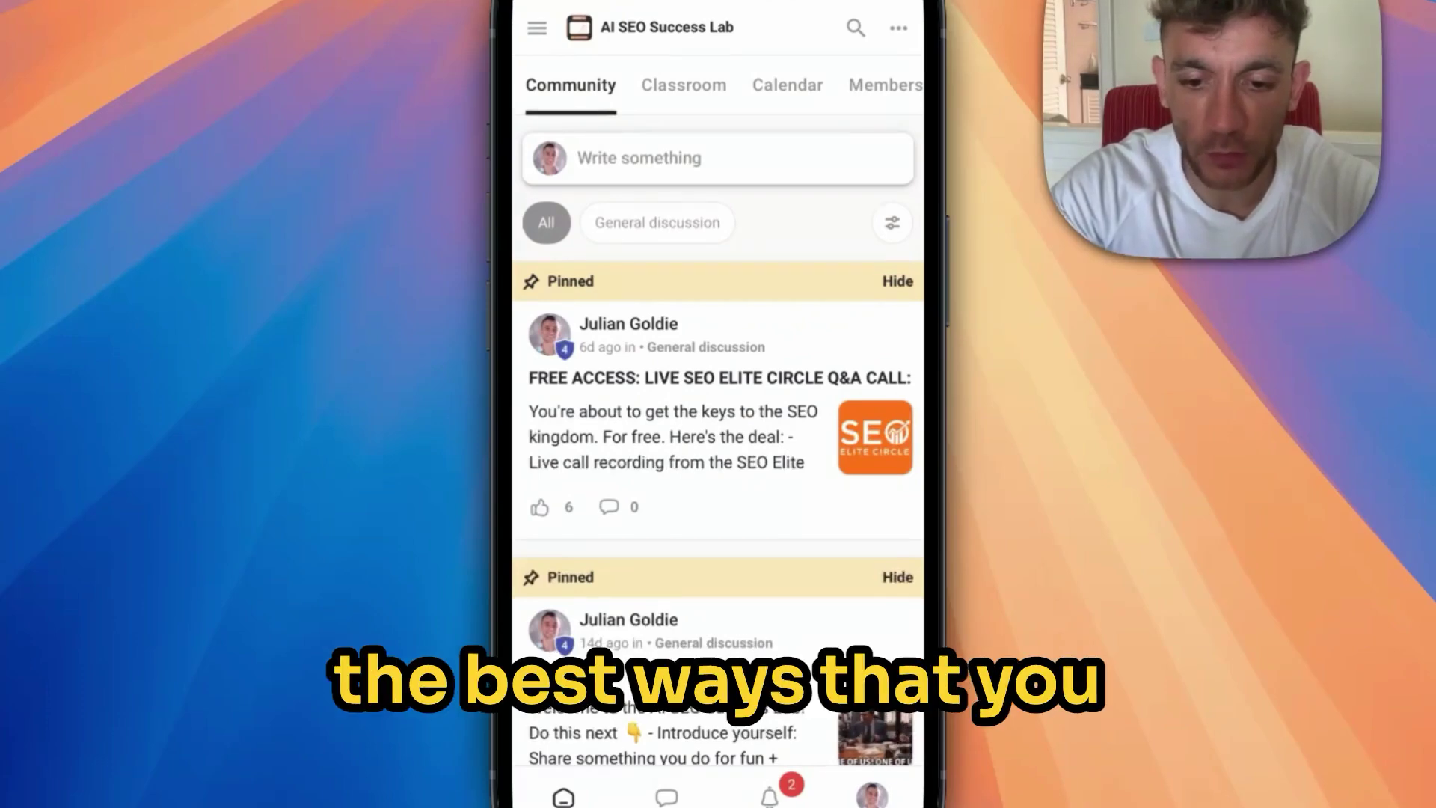
Look through the pinned and recent posts in the AI SEO Success Lab community feed.
scroll(718, 419, "down", 9)
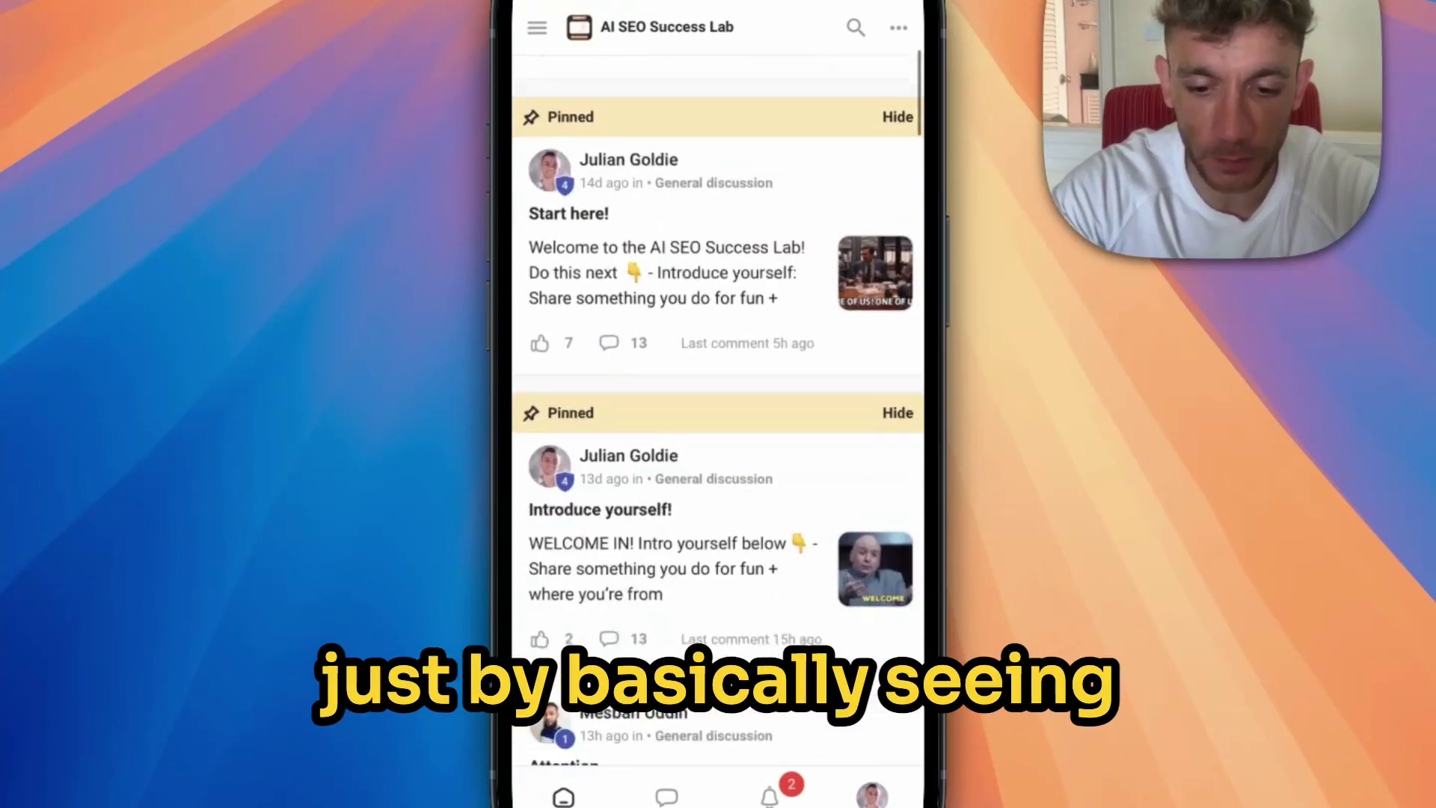
scroll(718, 419, "down", 2)
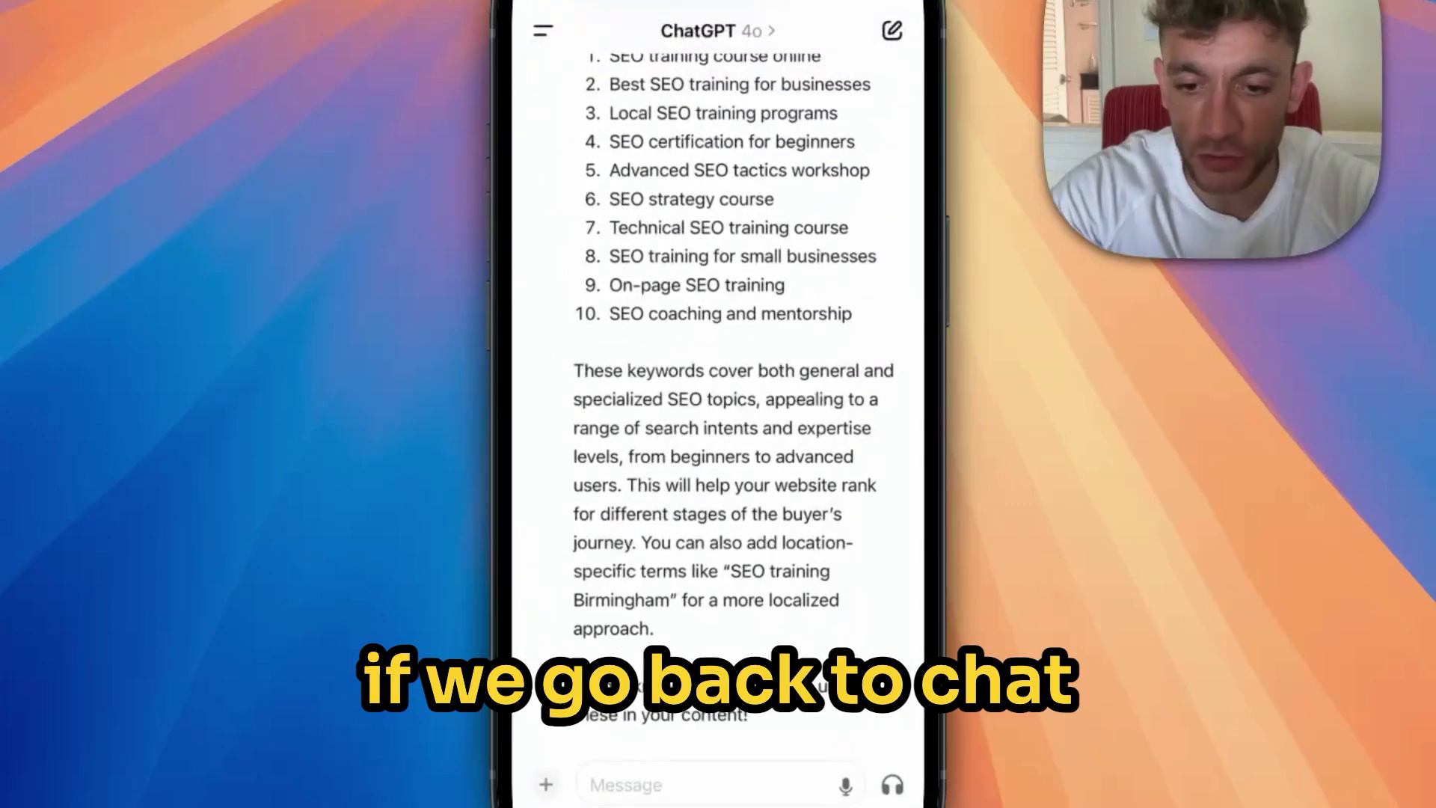
Turn on Background Conversations for voice mode in the ChatGPT settings, and start a voice conversation in the keyword chat.
left_click(543, 31)
scroll(674, 404, "down", 10)
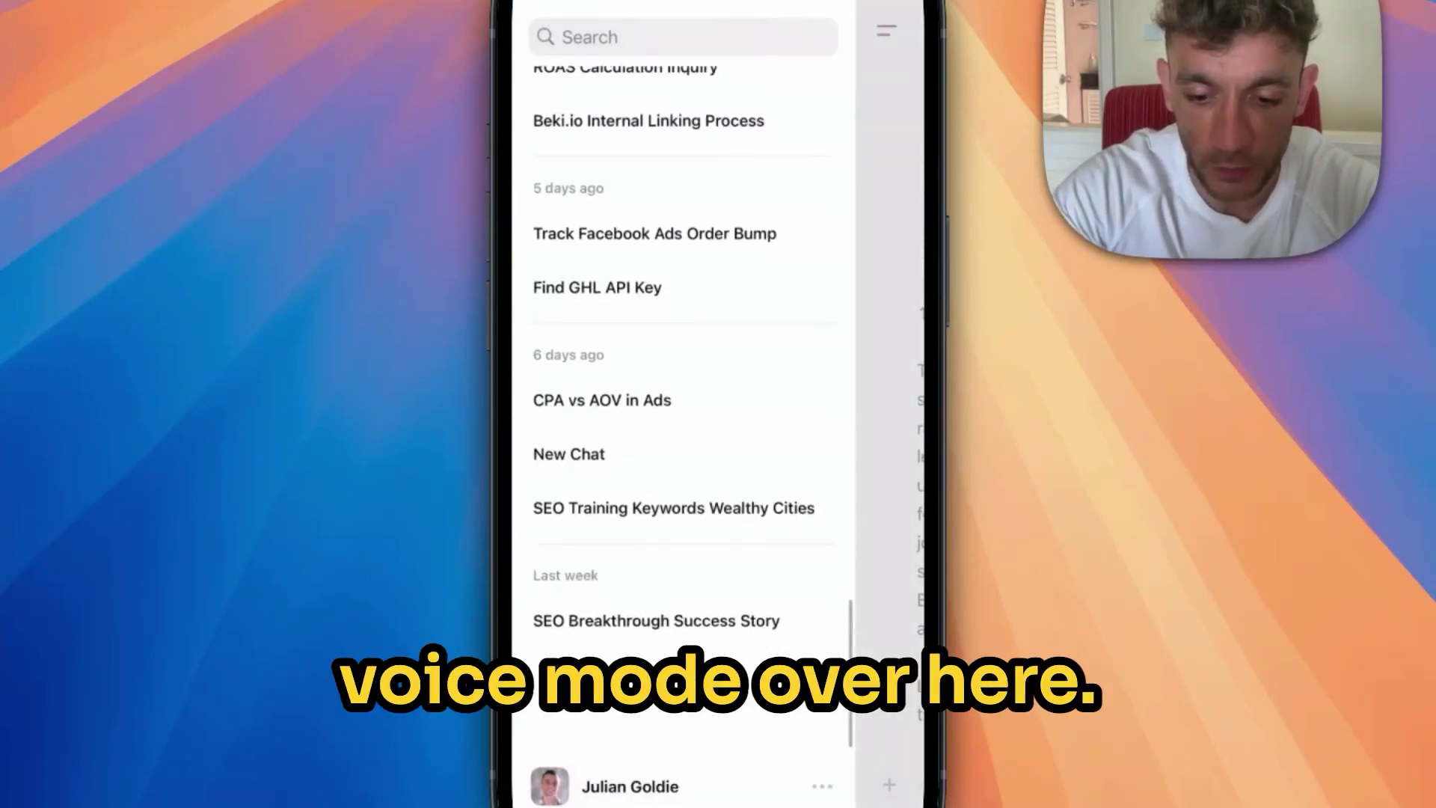
left_click(593, 783)
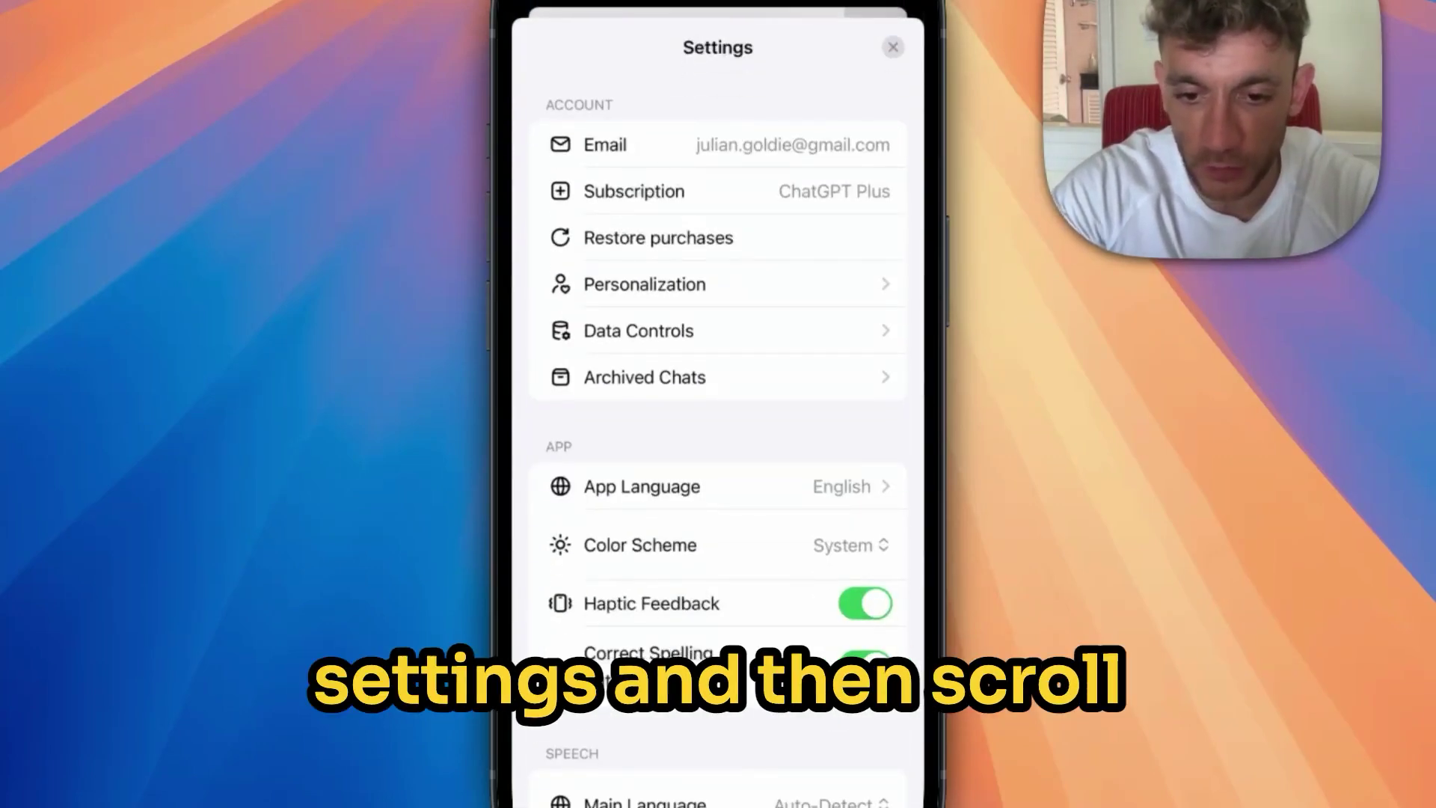
scroll(718, 449, "down", 10)
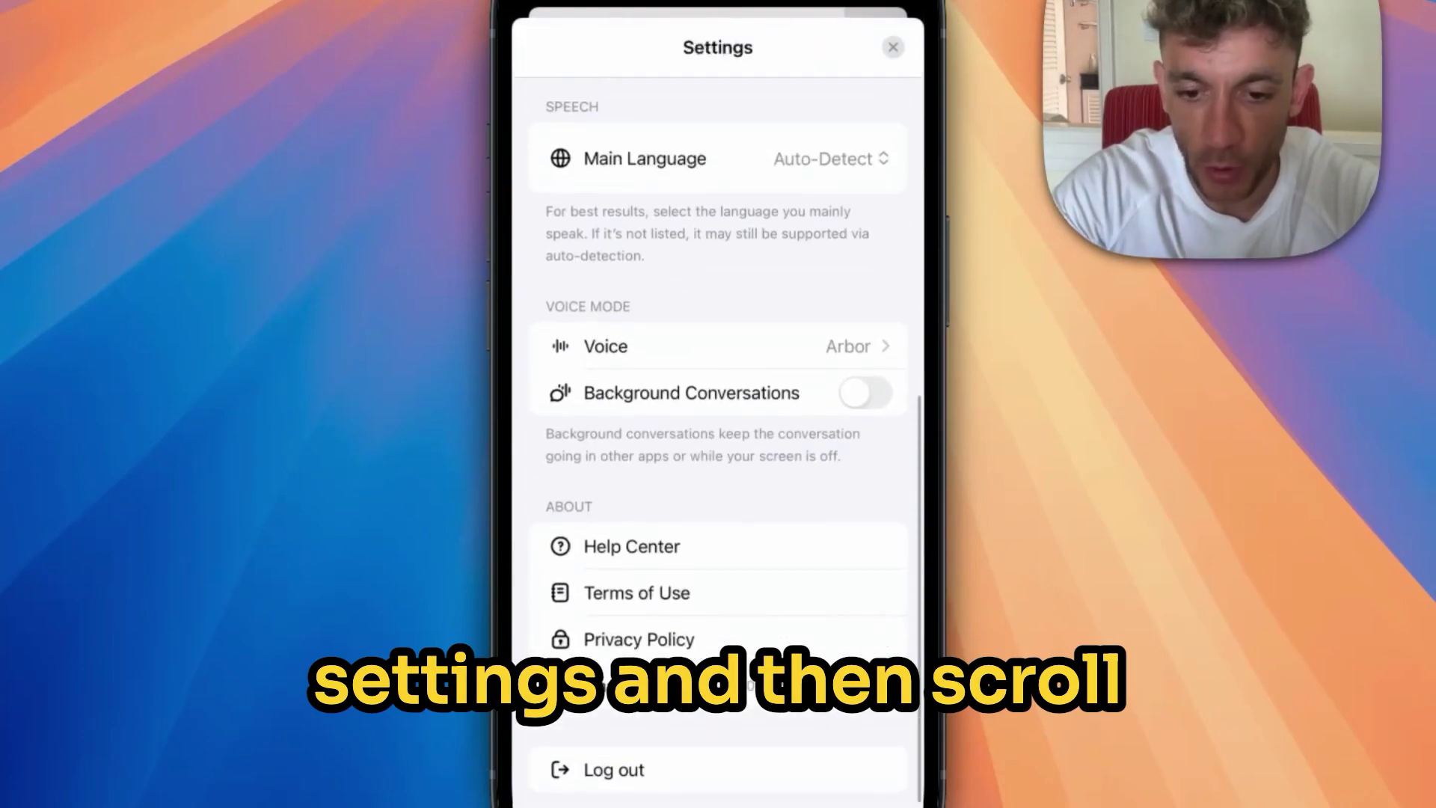
left_click(866, 393)
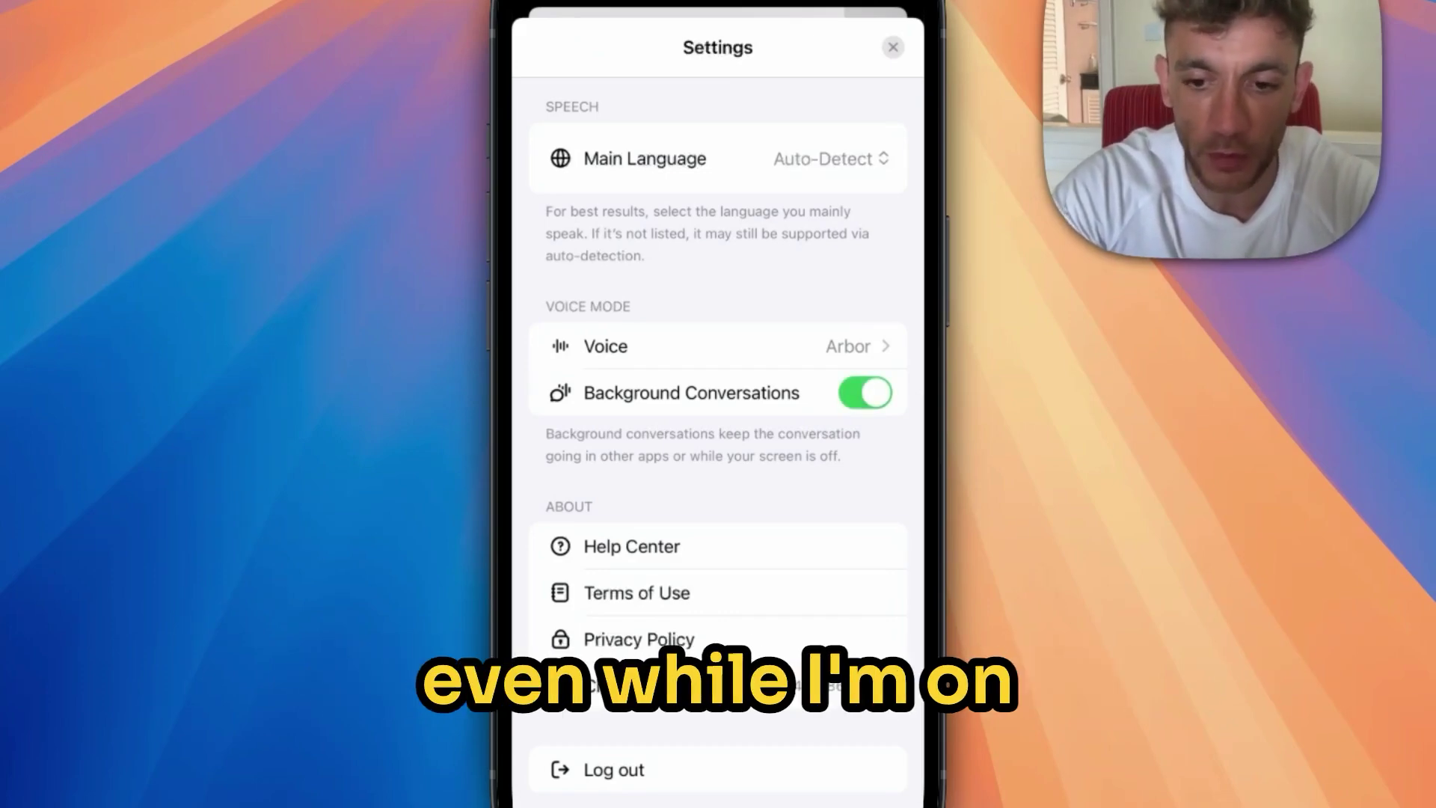
scroll(719, 404, "up", 10)
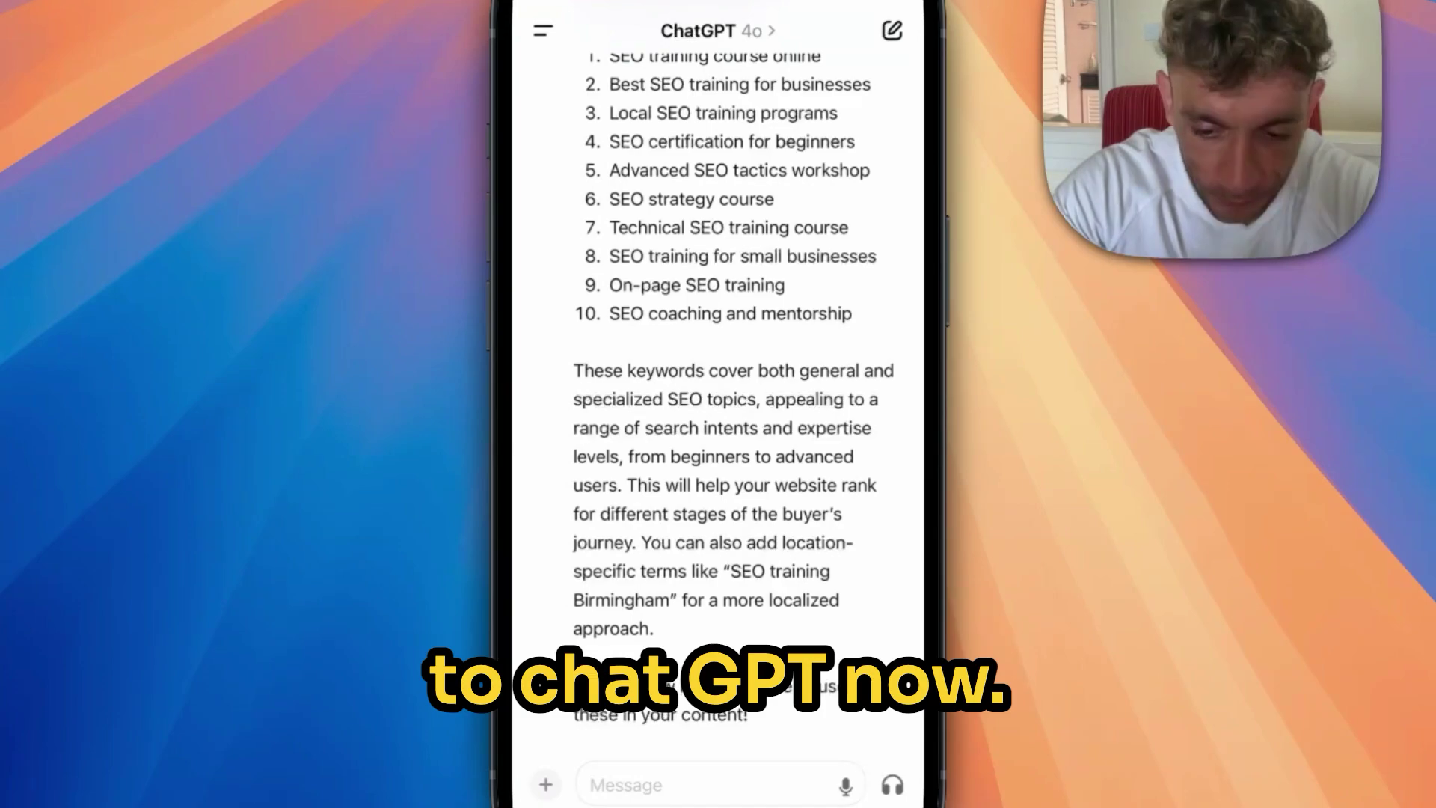
left_click(892, 785)
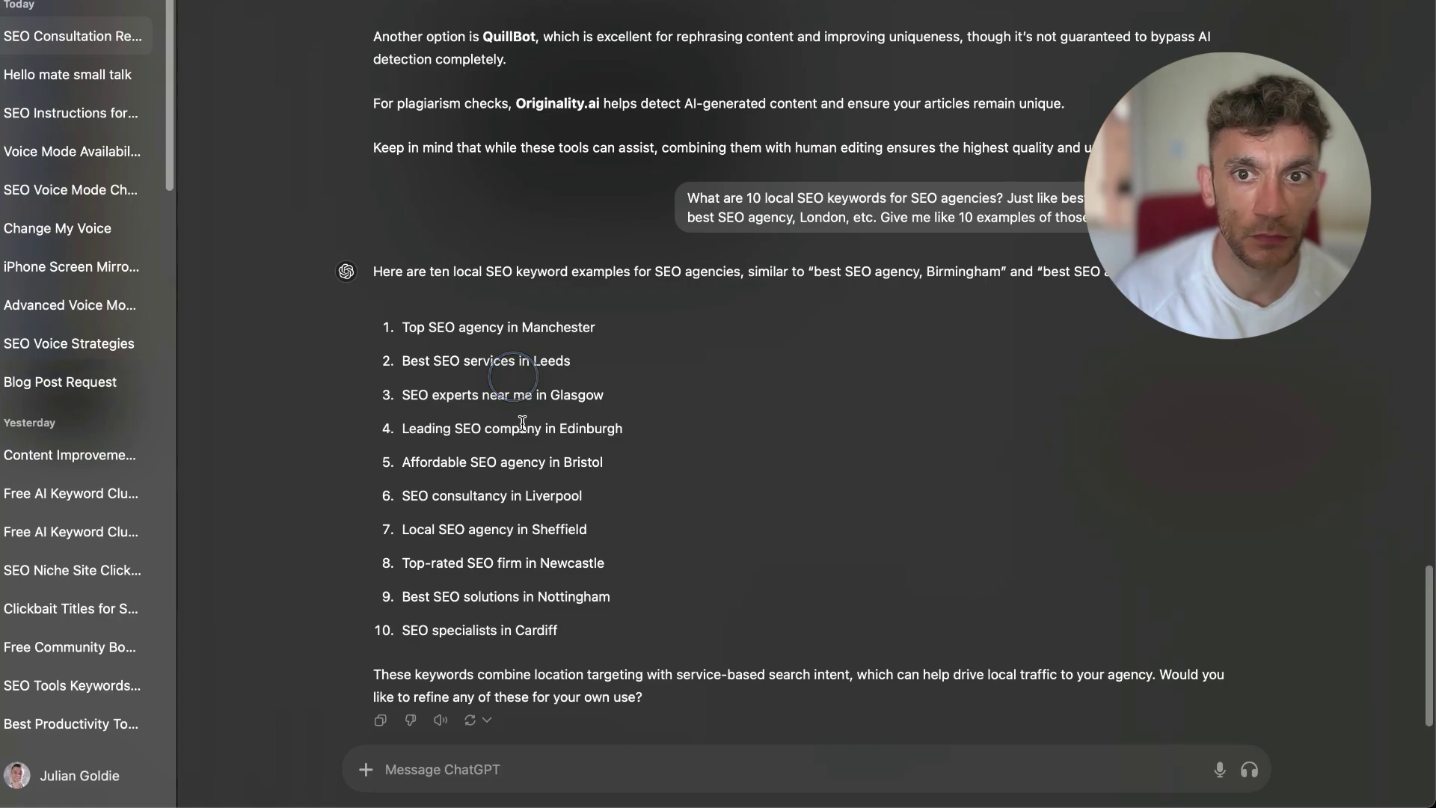
Review the SEO consultation transcript from the local SEO agency keywords back to the article prompt, its clarifying questions and the training keywords.
scroll(621, 415, "up", 15)
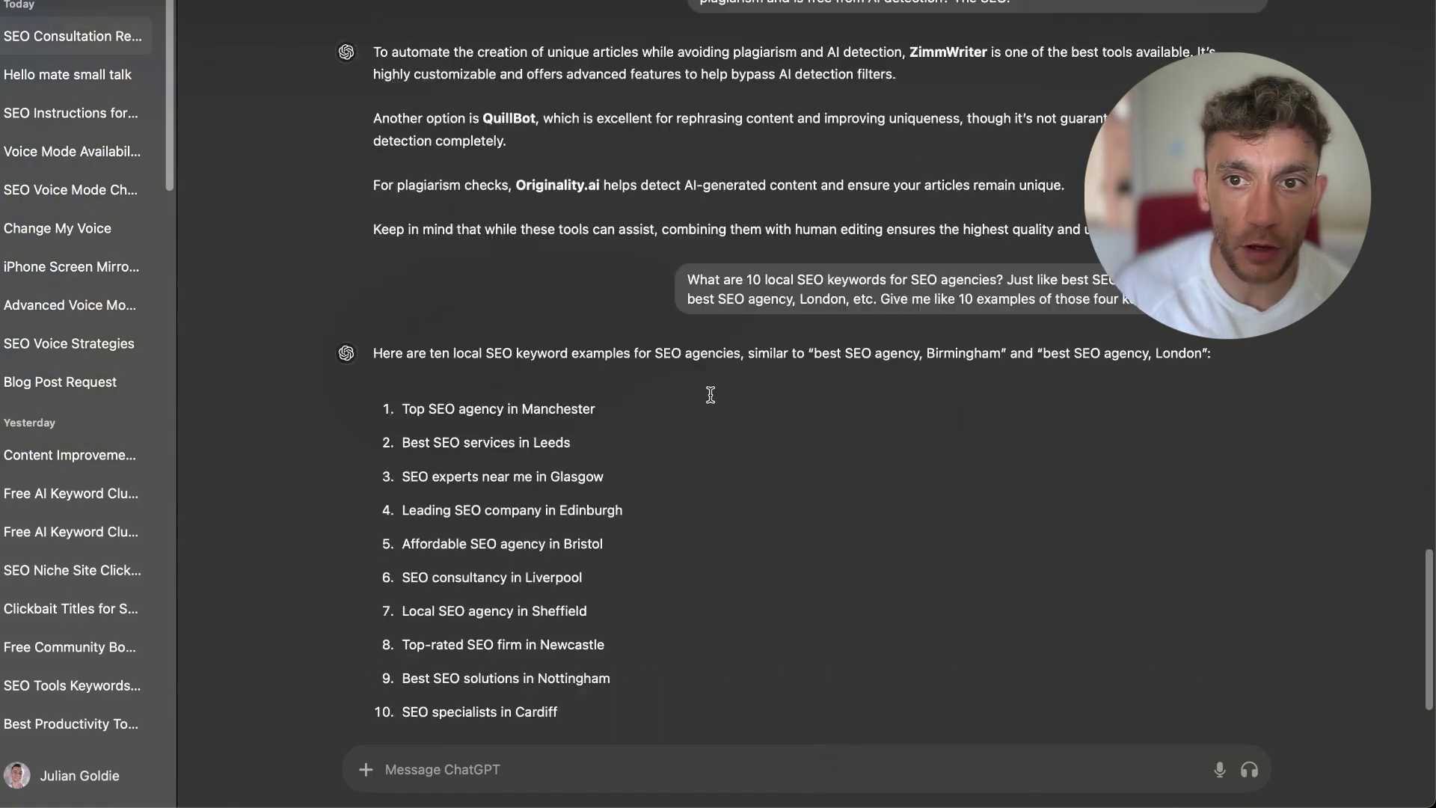
scroll(728, 380, "up", 20)
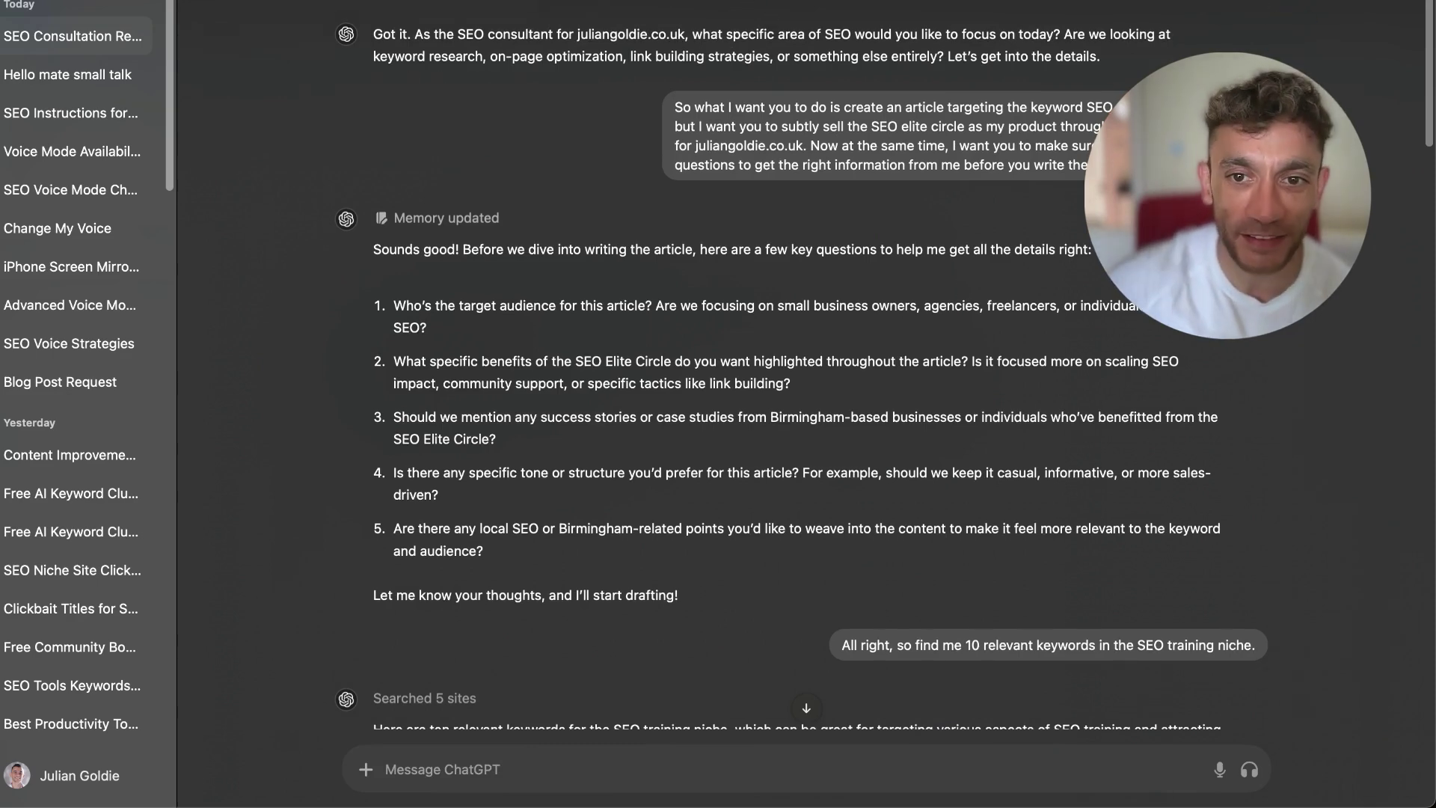
scroll(698, 155, "down", 1)
scroll(698, 155, "down", 3)
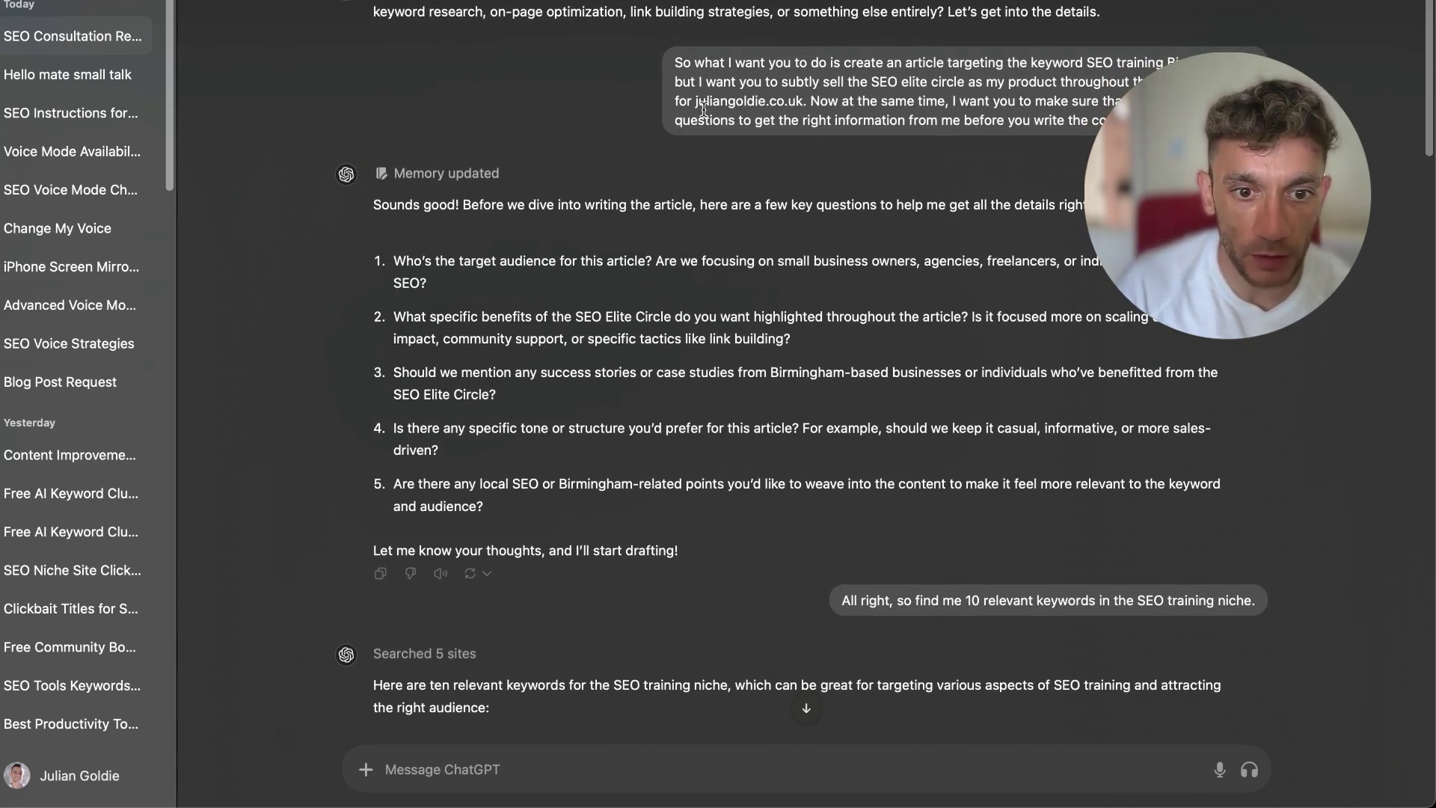
scroll(751, 288, "down", 8)
scroll(881, 466, "down", 3)
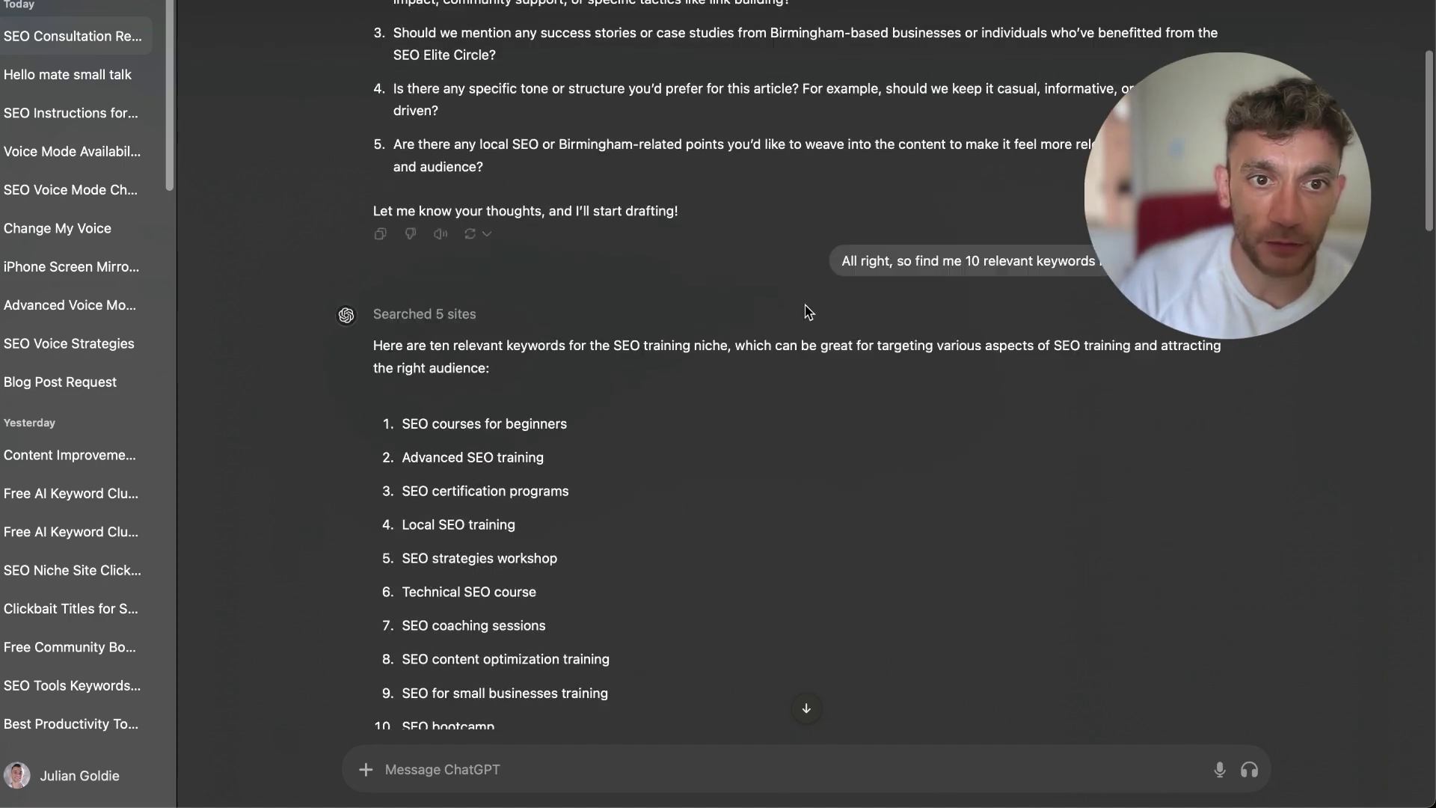
scroll(864, 387, "up", 11)
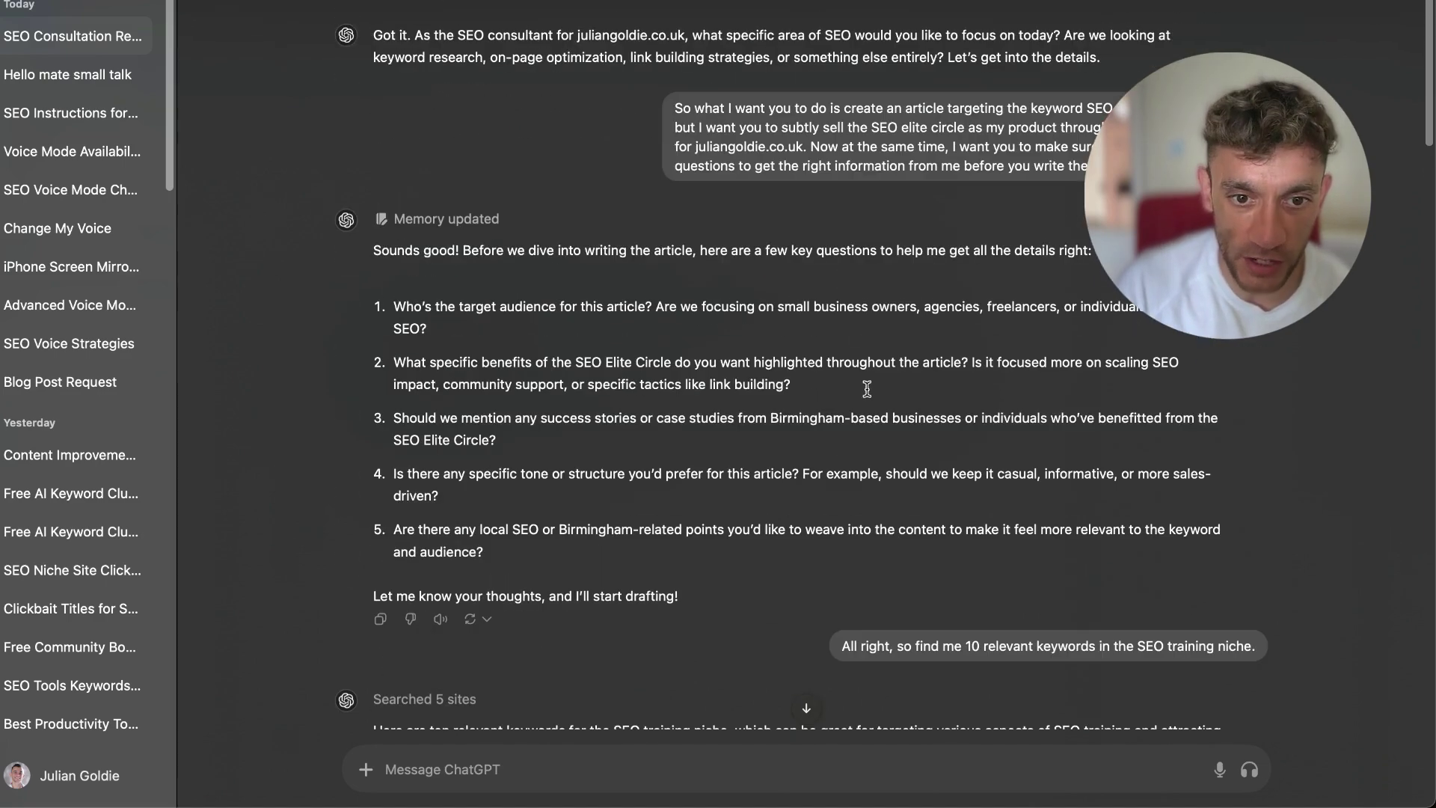
scroll(884, 345, "down", 13)
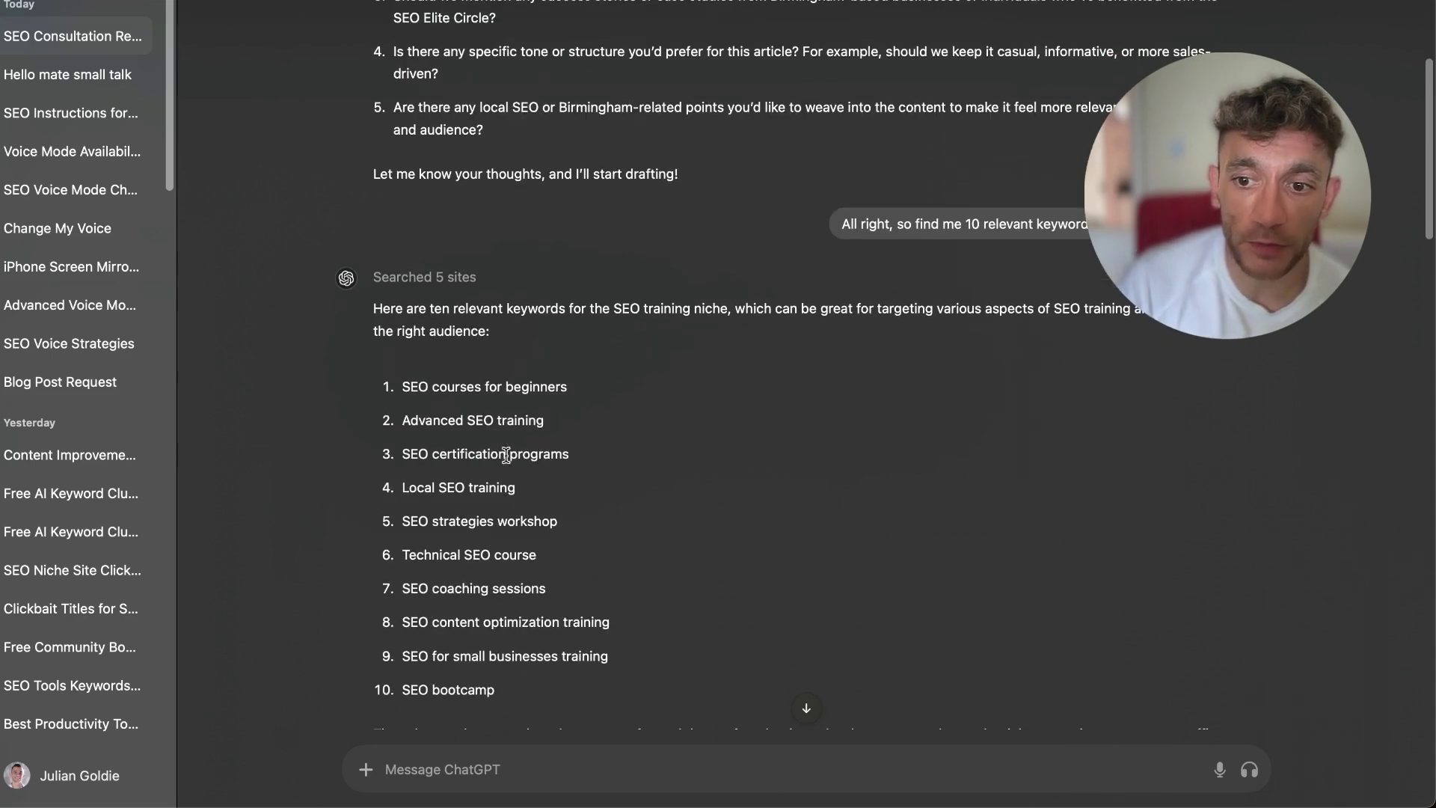
Highlight the ten SEO training niche keywords and the five clarifying questions, and read on to the SEO training website keywords.
left_click_drag(390, 363, 680, 696)
scroll(683, 516, "down", 2)
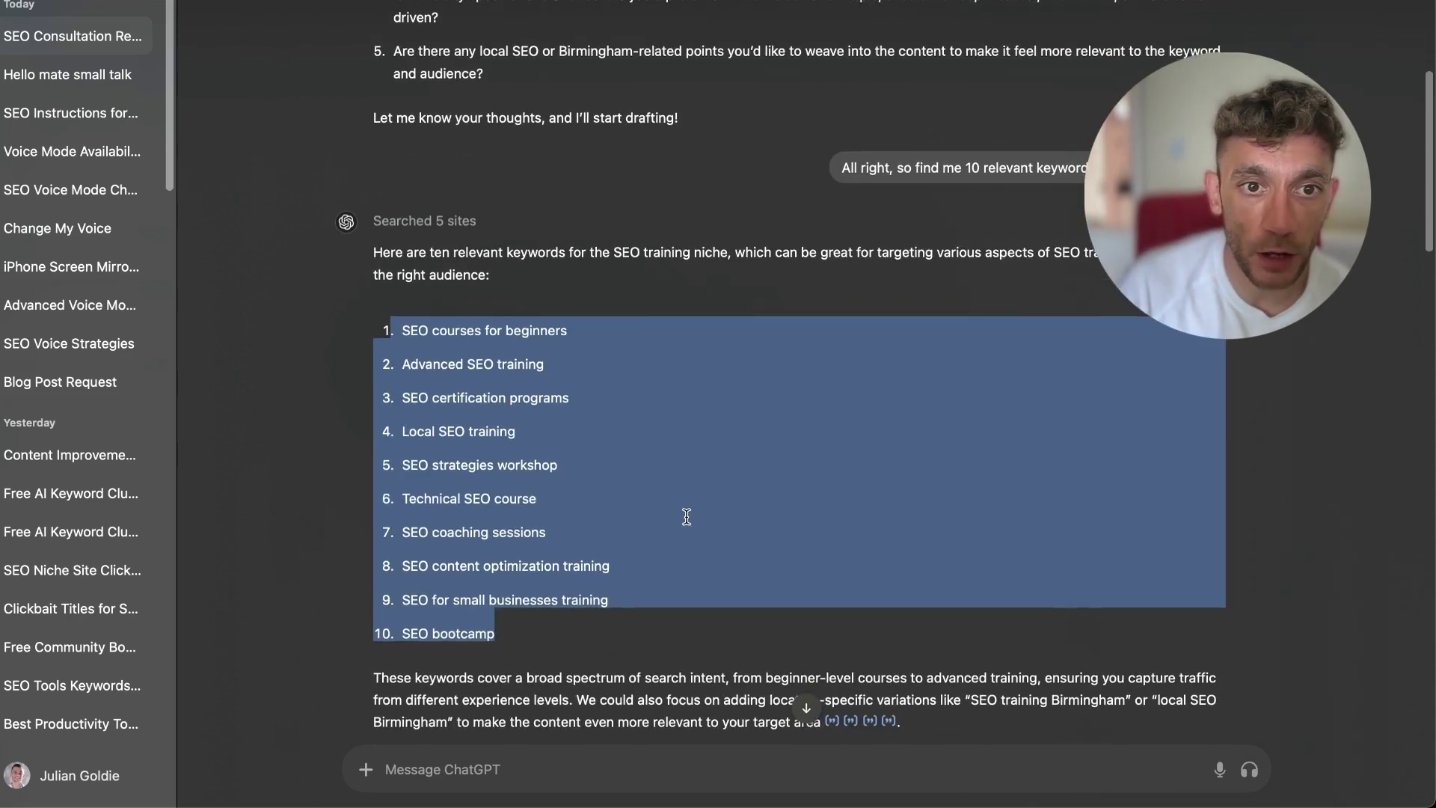
scroll(685, 511, "up", 12)
left_click_drag(380, 199, 665, 460)
left_click(650, 352)
left_click_drag(378, 202, 710, 470)
scroll(967, 449, "down", 5)
scroll(967, 449, "down", 9)
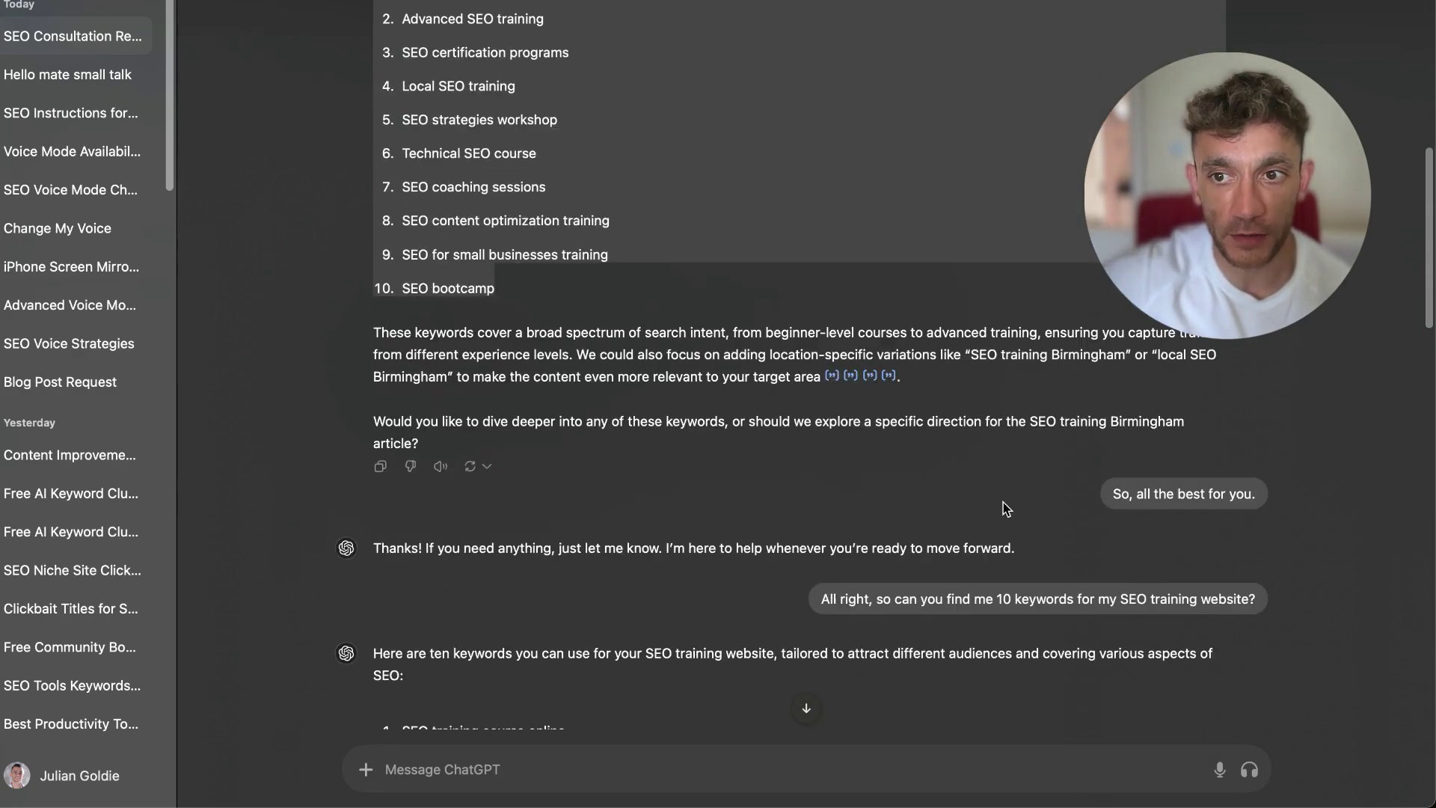
scroll(975, 506, "down", 5)
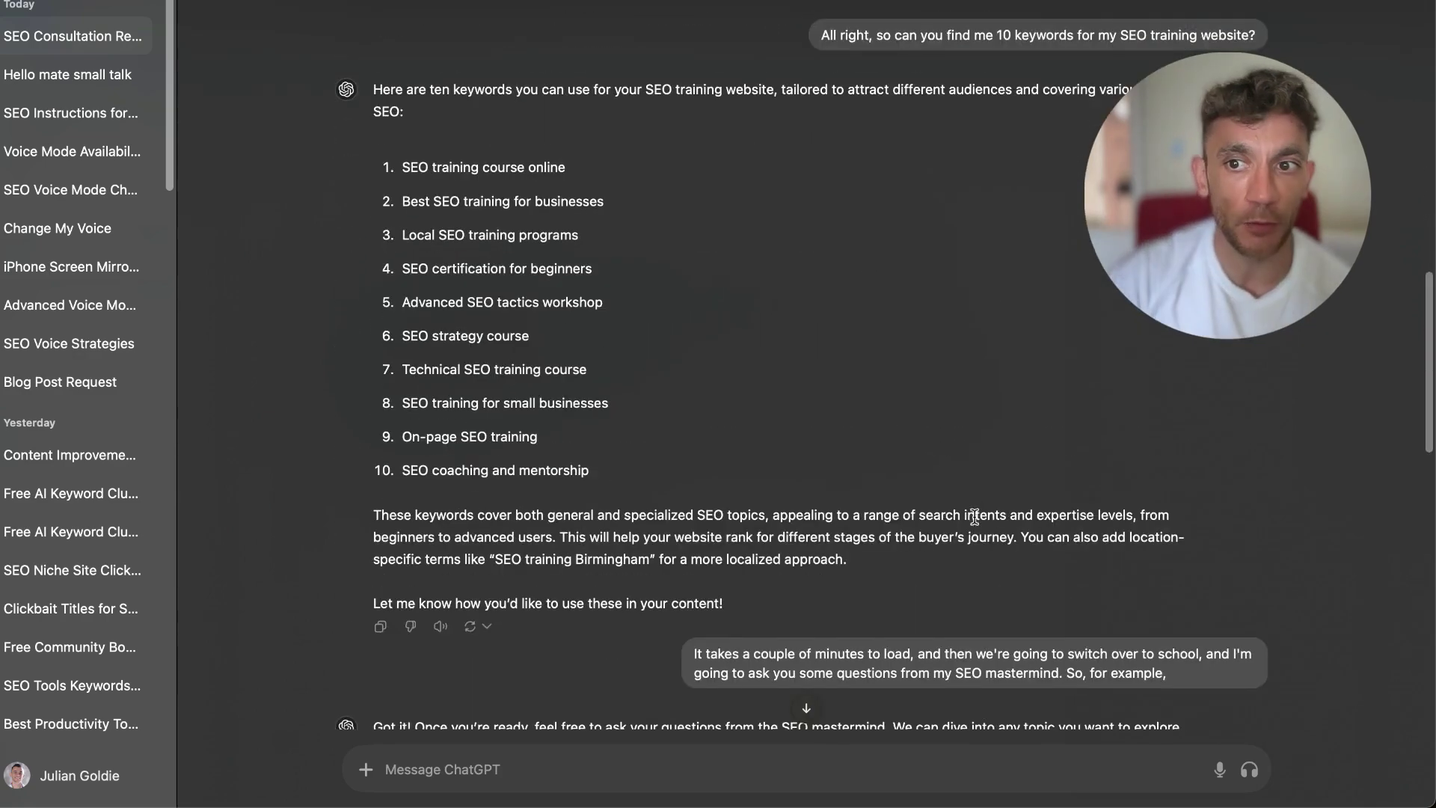
Highlight the ten training niche keywords once more, and clear the selection on the clarifying questions.
scroll(975, 506, "up", 11)
left_click_drag(378, 84, 631, 376)
scroll(631, 375, "up", 10)
left_click(651, 324)
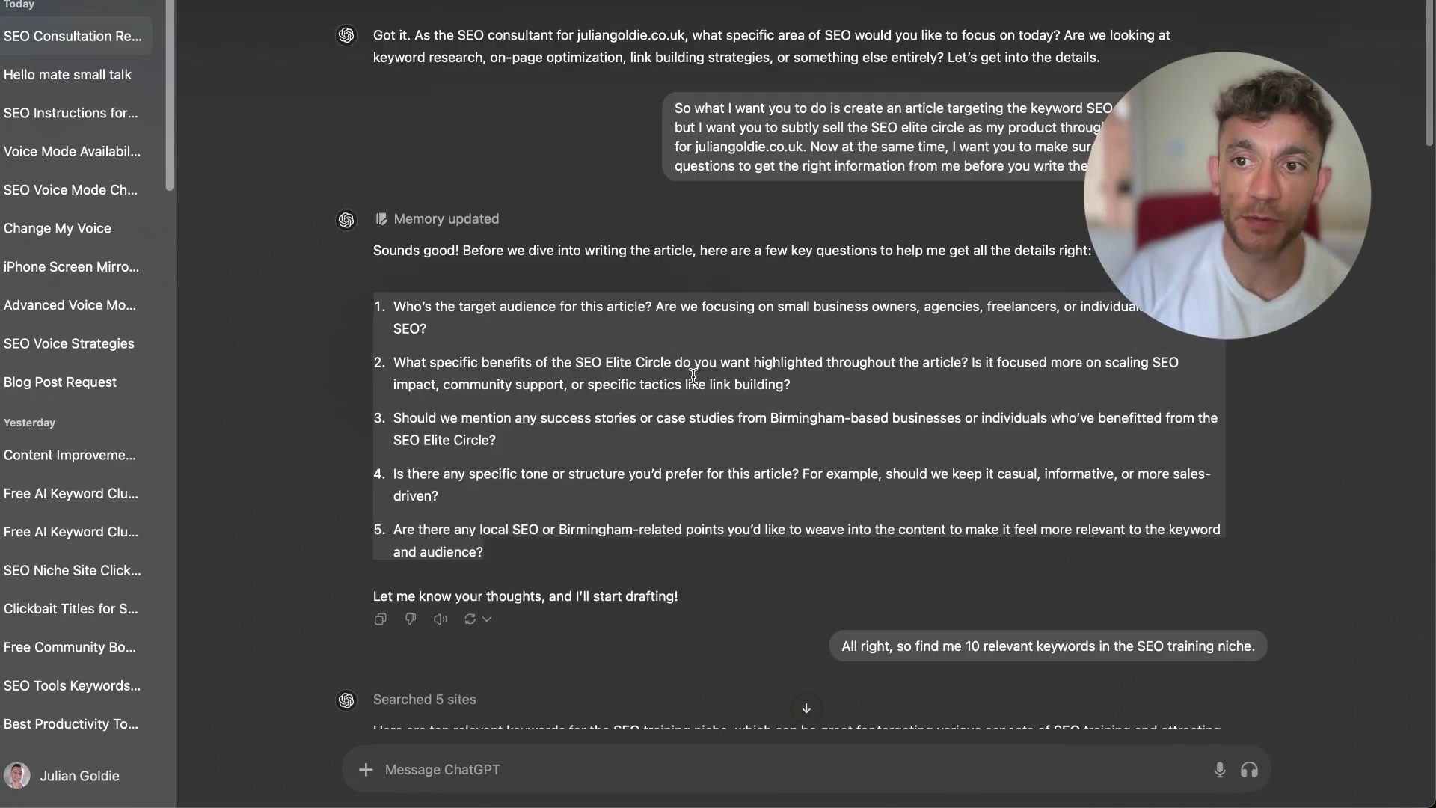
left_click(693, 400)
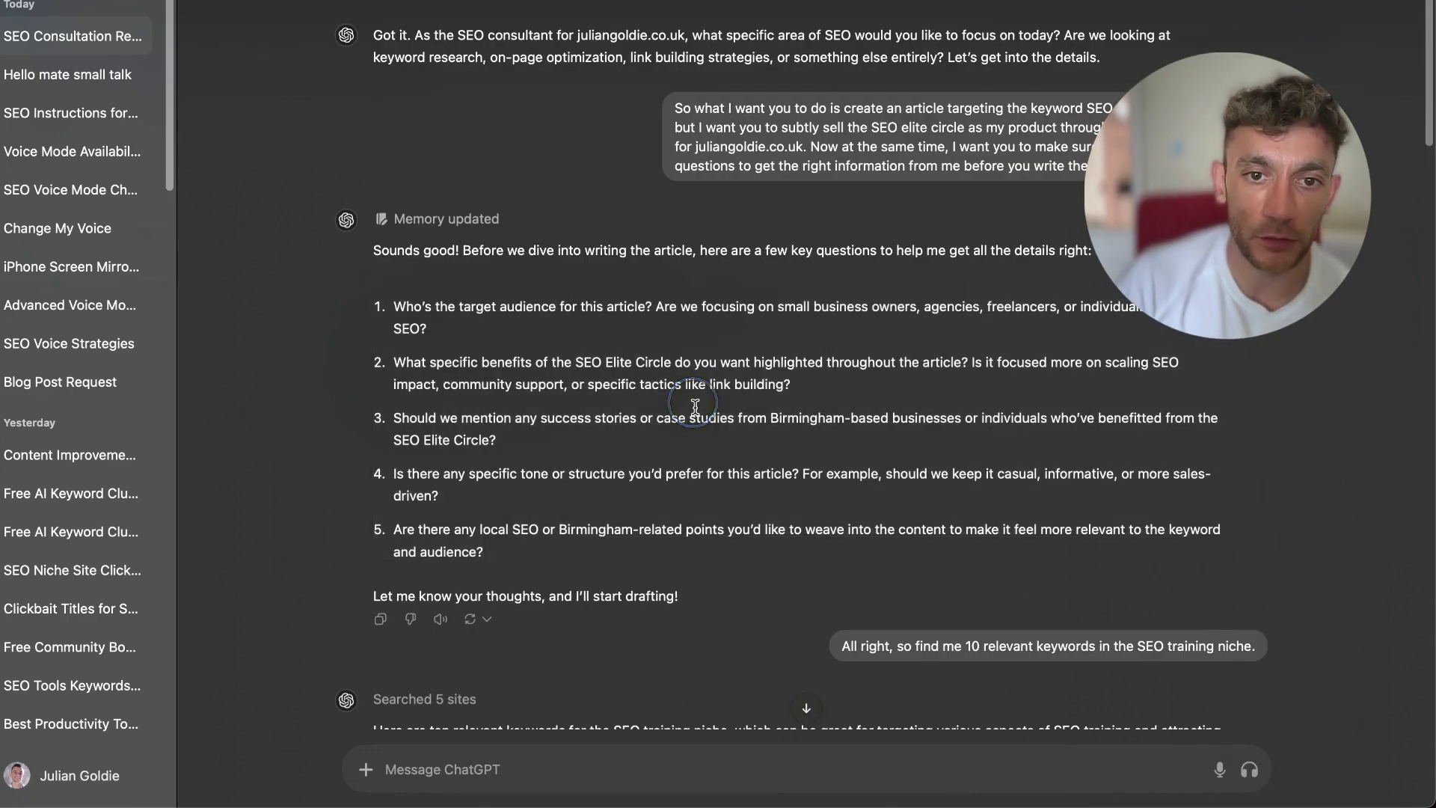
Review the answers on article automation tools and both SEO training keyword lists, and return to the clarifying questions.
scroll(703, 419, "down", 20)
scroll(719, 467, "down", 8)
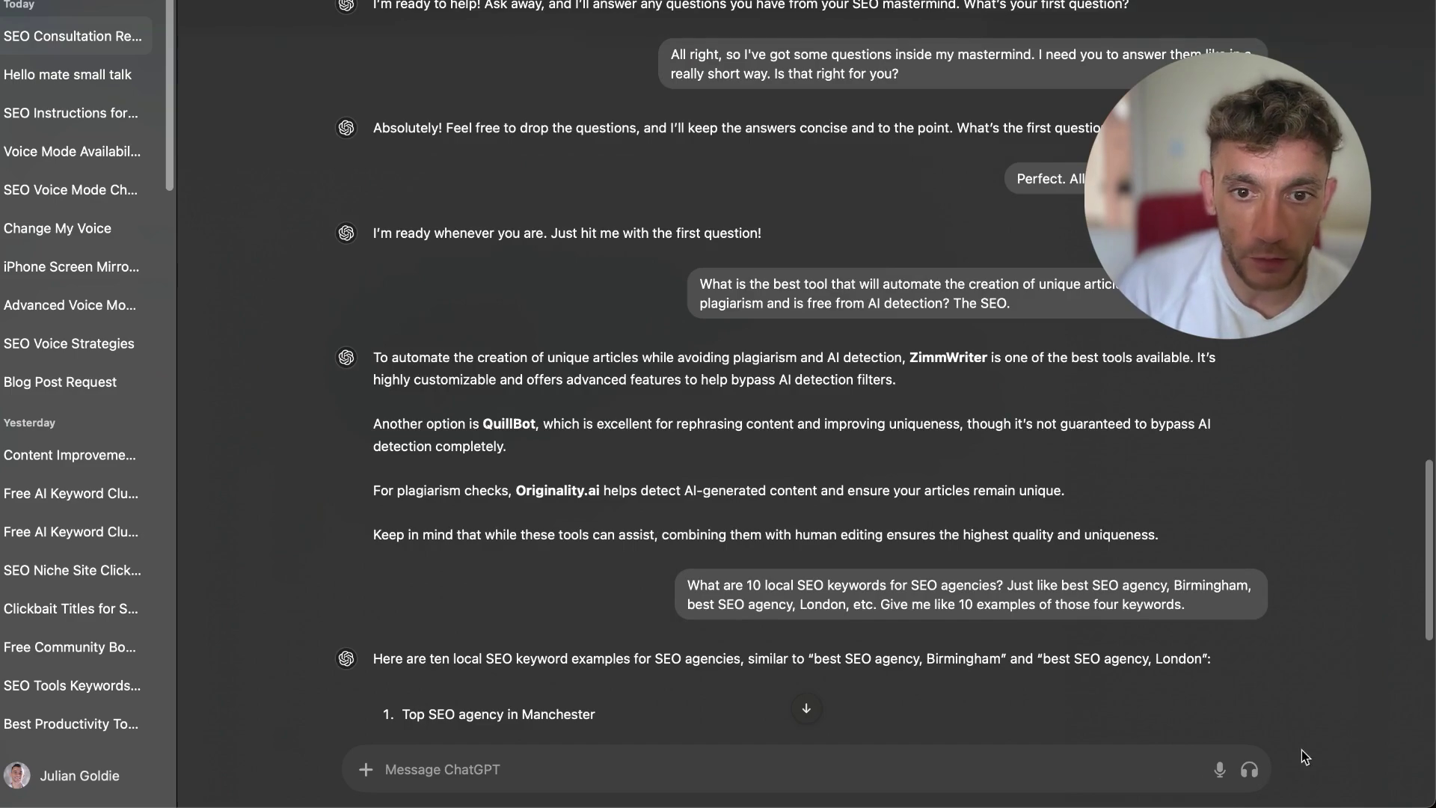
scroll(950, 458, "up", 13)
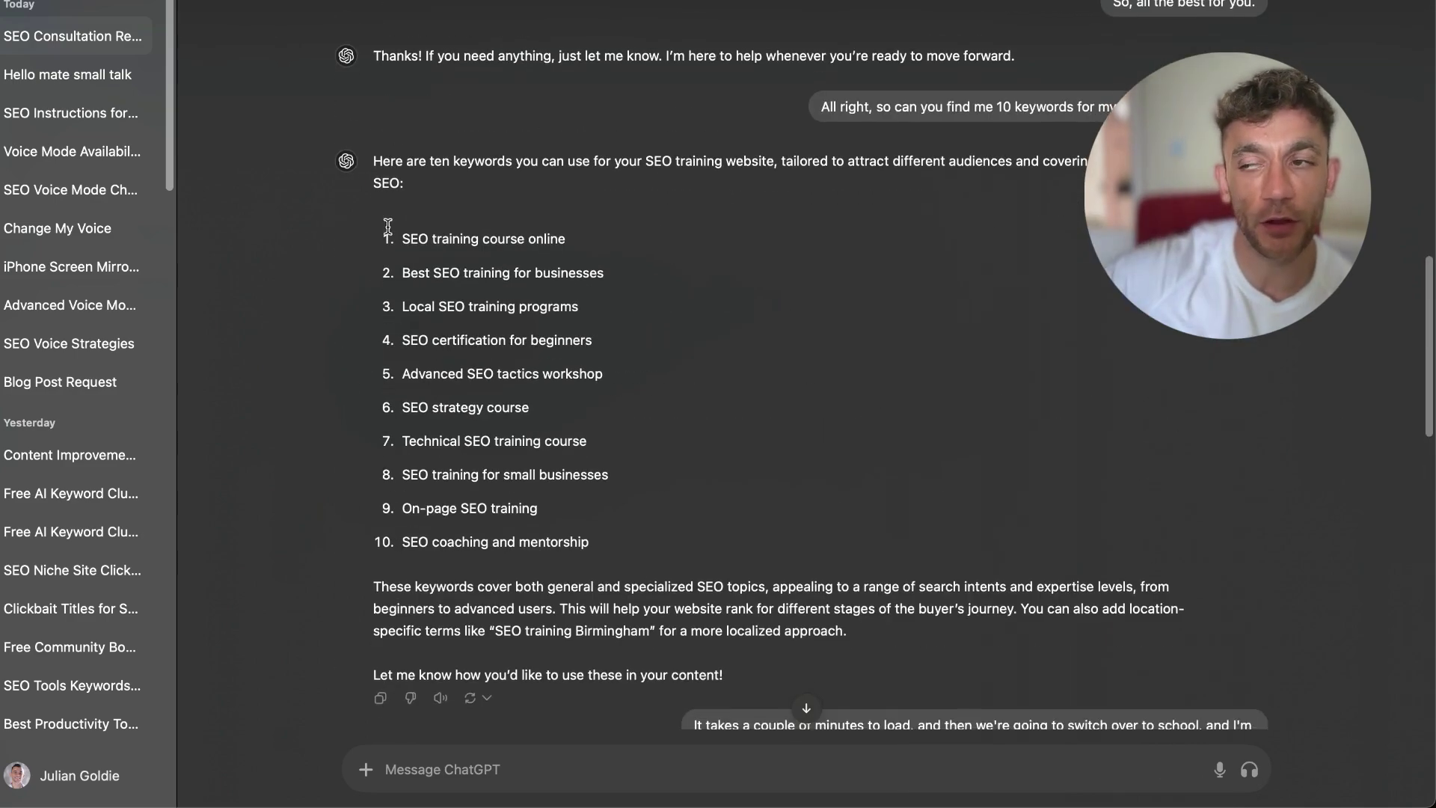
scroll(553, 419, "down", 4)
scroll(576, 415, "up", 12)
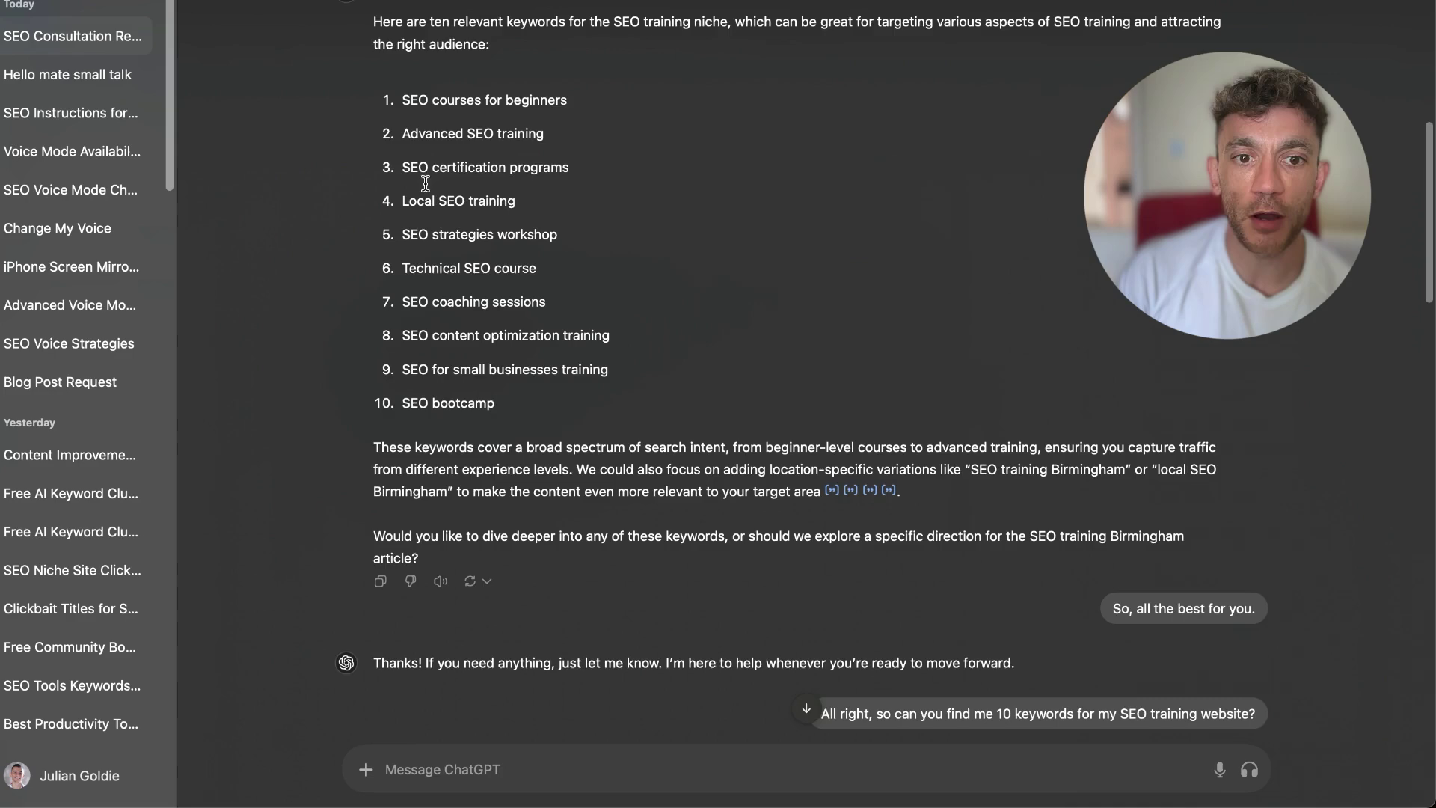
scroll(590, 407, "up", 9)
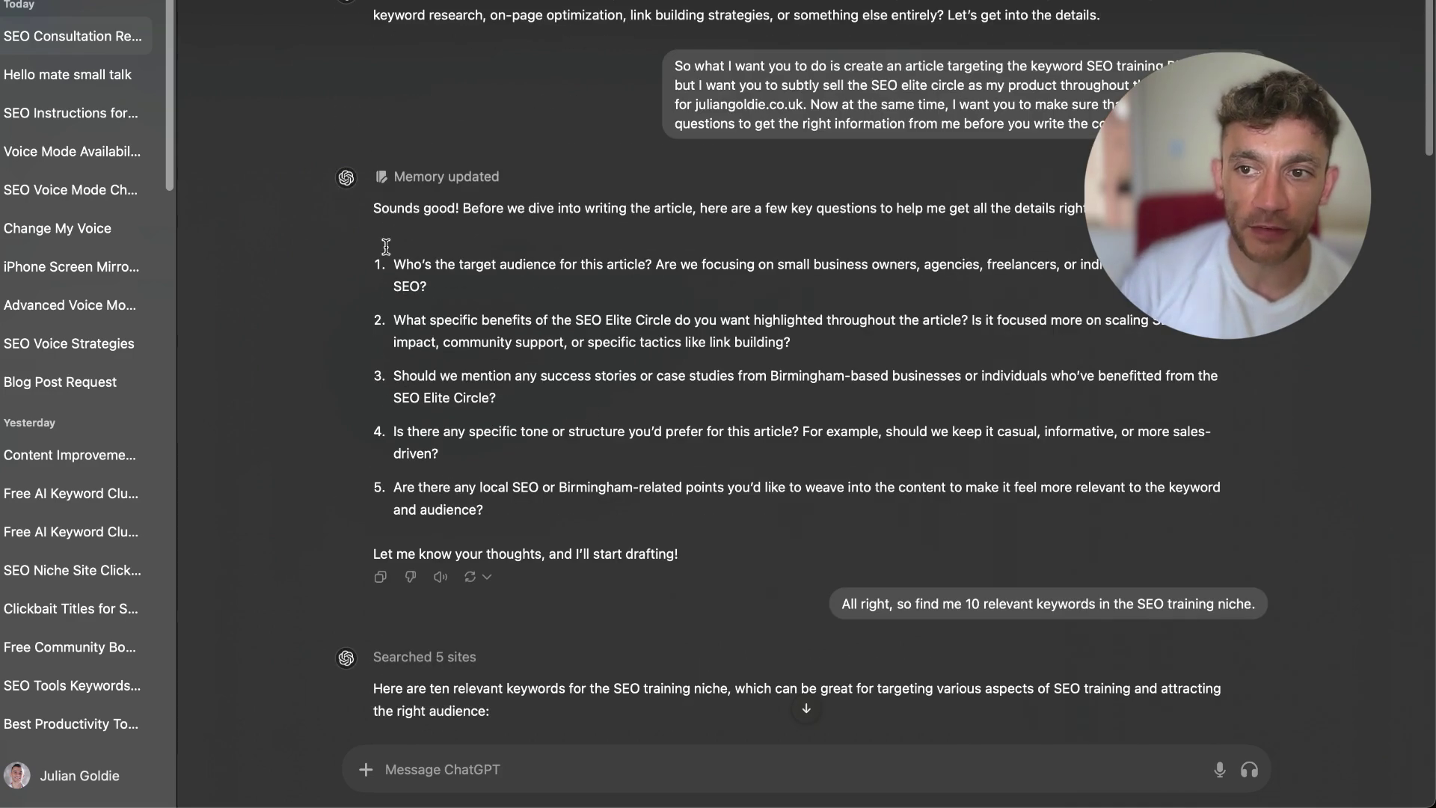
Highlight the five clarifying questions that precede the SEO training article.
left_click_drag(386, 246, 688, 509)
left_click(524, 374)
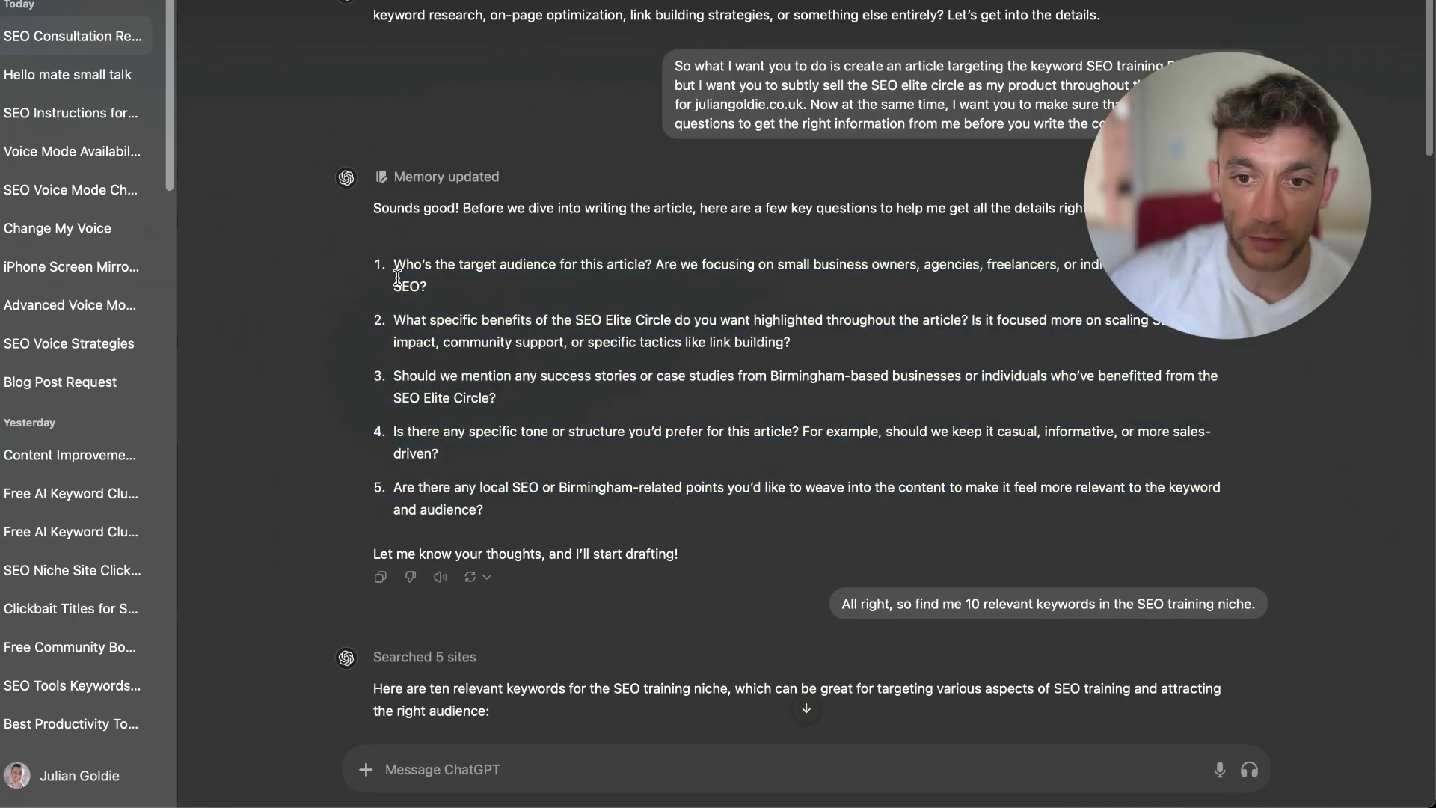
left_click(371, 260)
left_click_drag(569, 500, 305, 262)
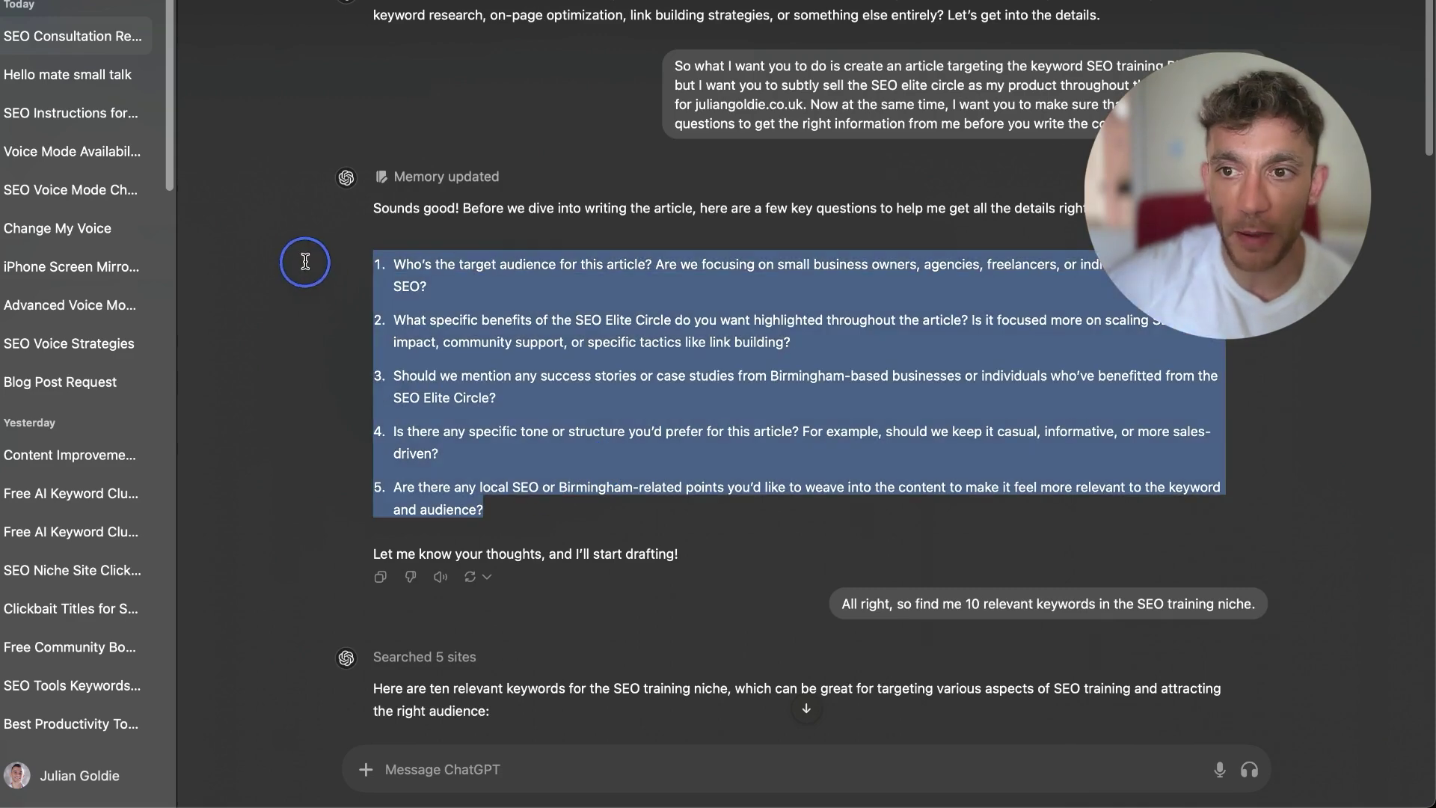
Clear the selection and review the transcript through the local SEO agency keywords, returning to the clarifying questions.
left_click(719, 350)
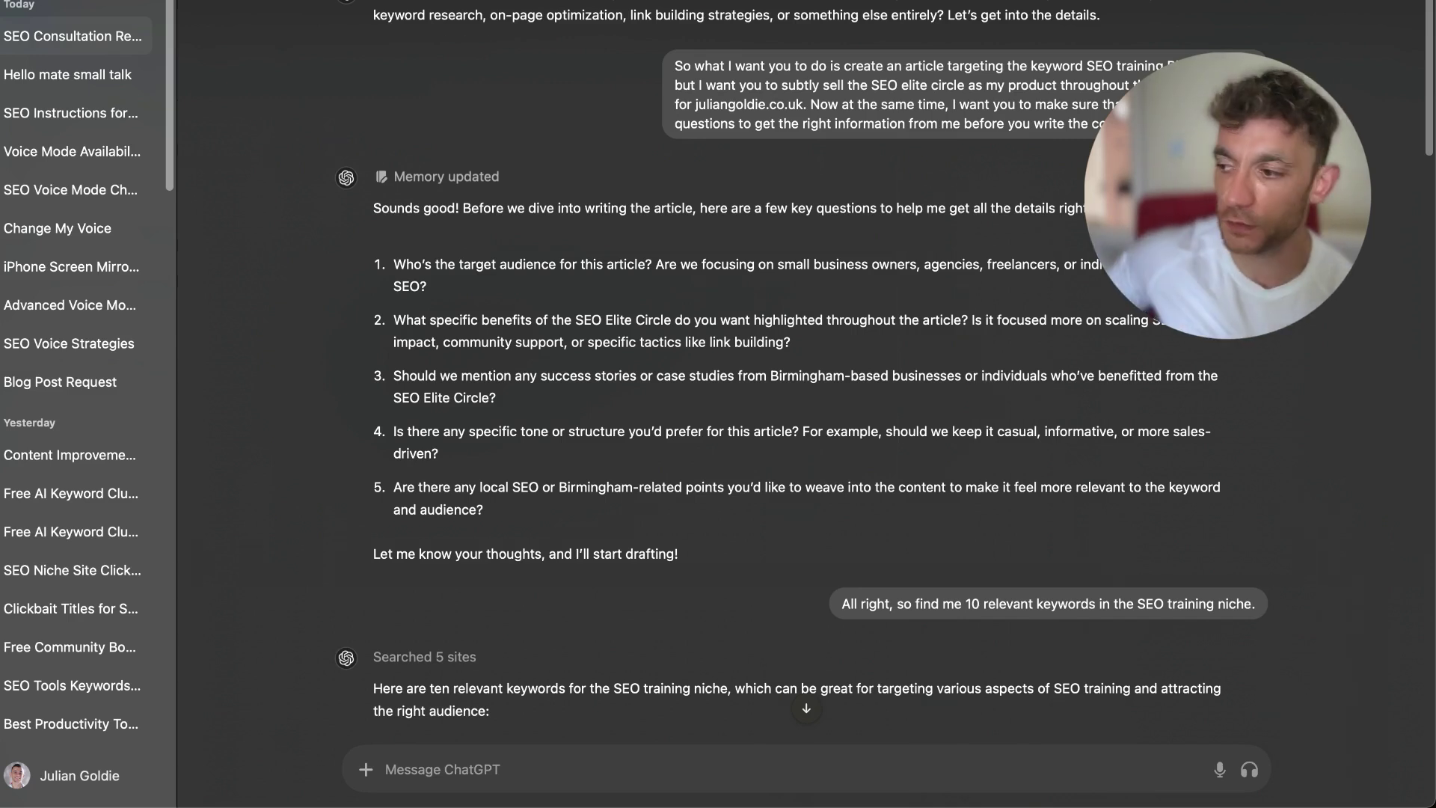
scroll(901, 397, "down", 5)
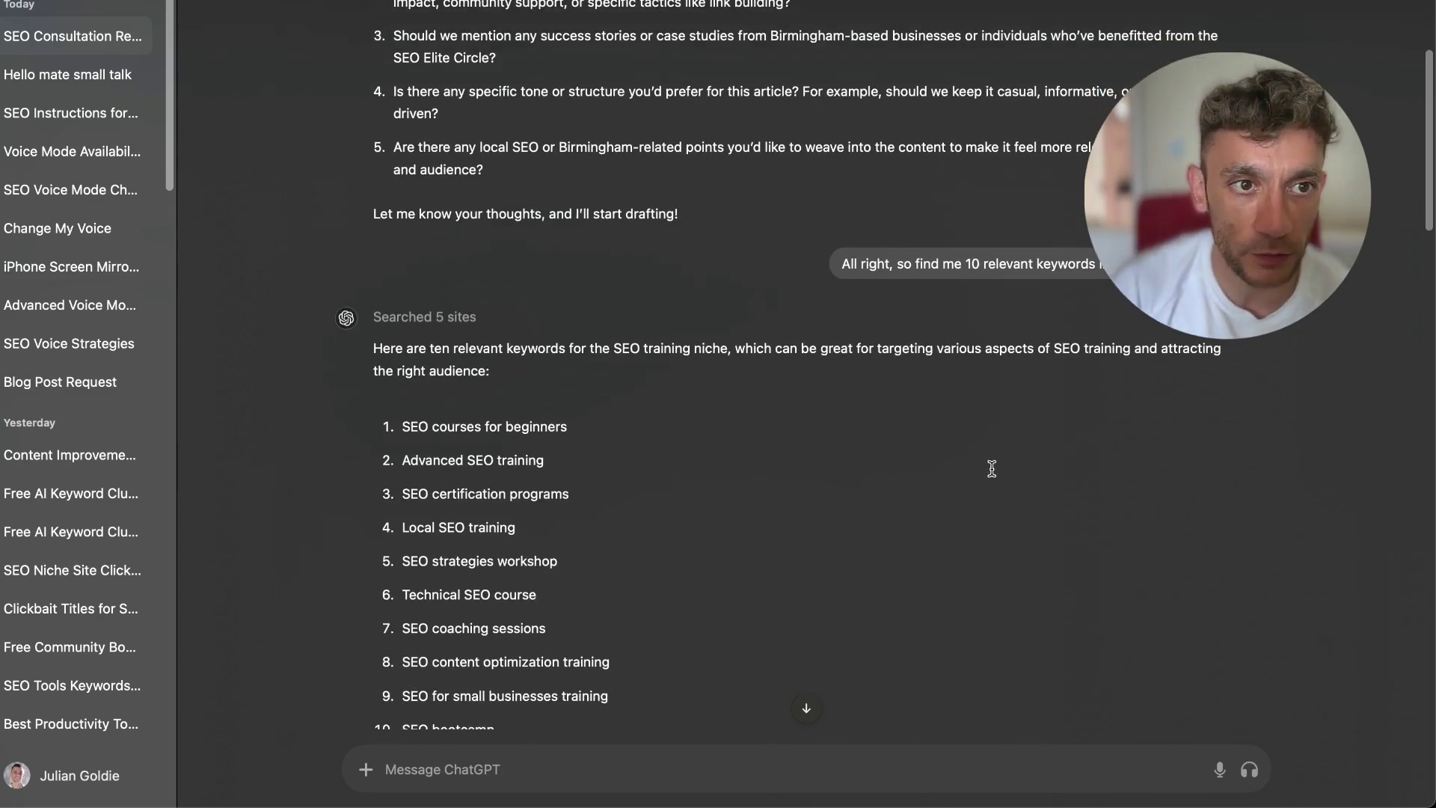
scroll(990, 464, "down", 9)
scroll(998, 471, "down", 8)
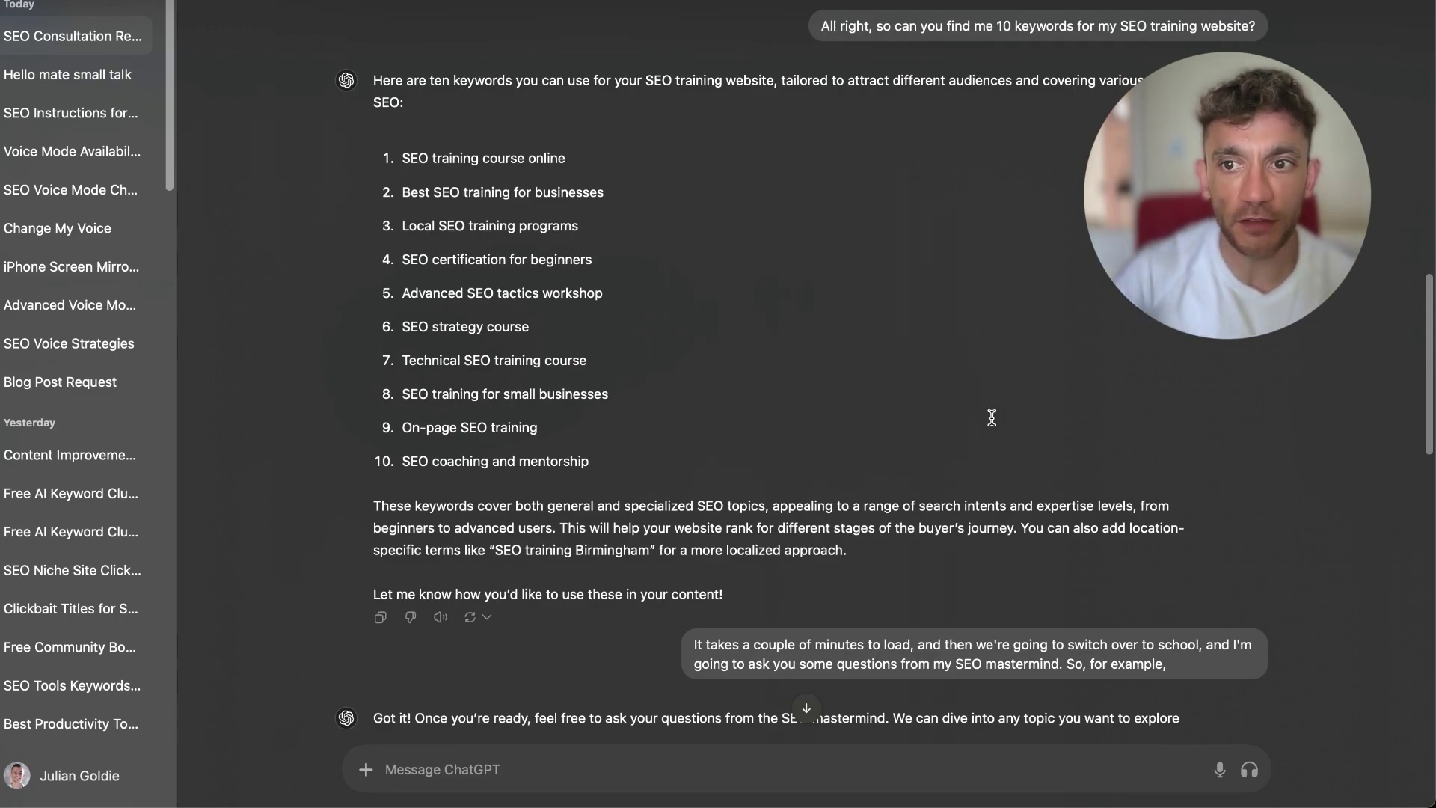
scroll(995, 373, "down", 20)
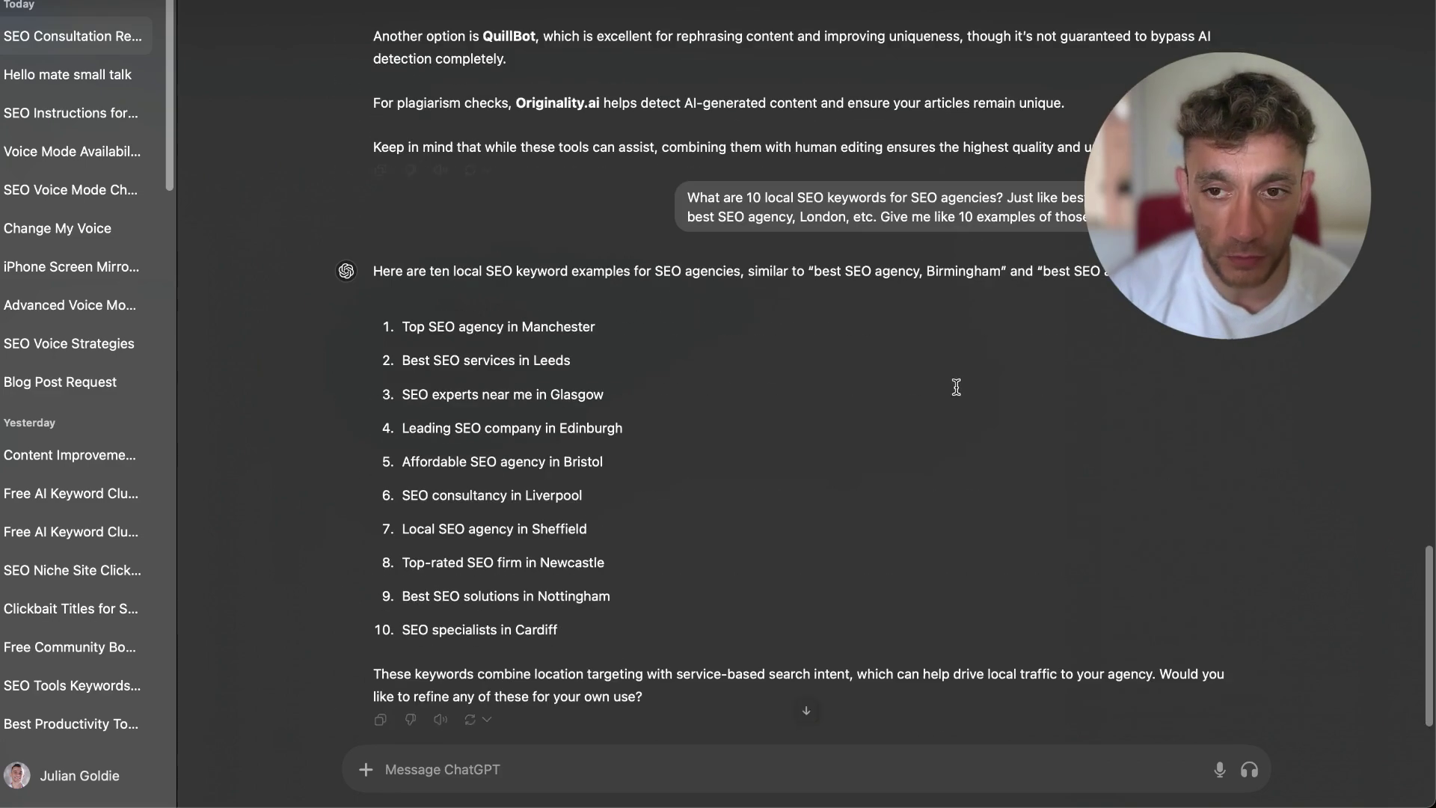
scroll(997, 371, "up", 7)
scroll(997, 366, "up", 15)
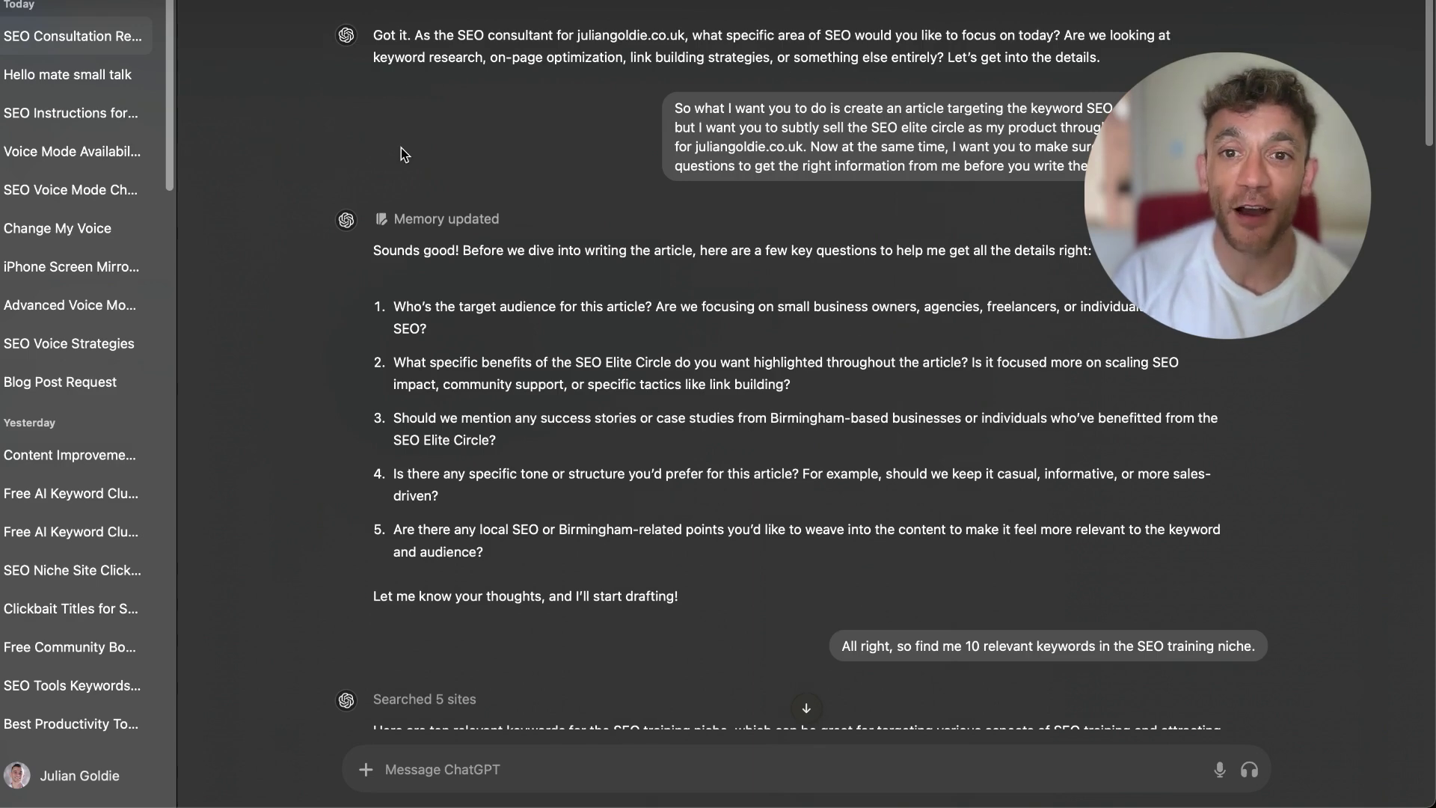
Highlight the ten keywords suggested for the SEO training website.
scroll(884, 506, "down", 7)
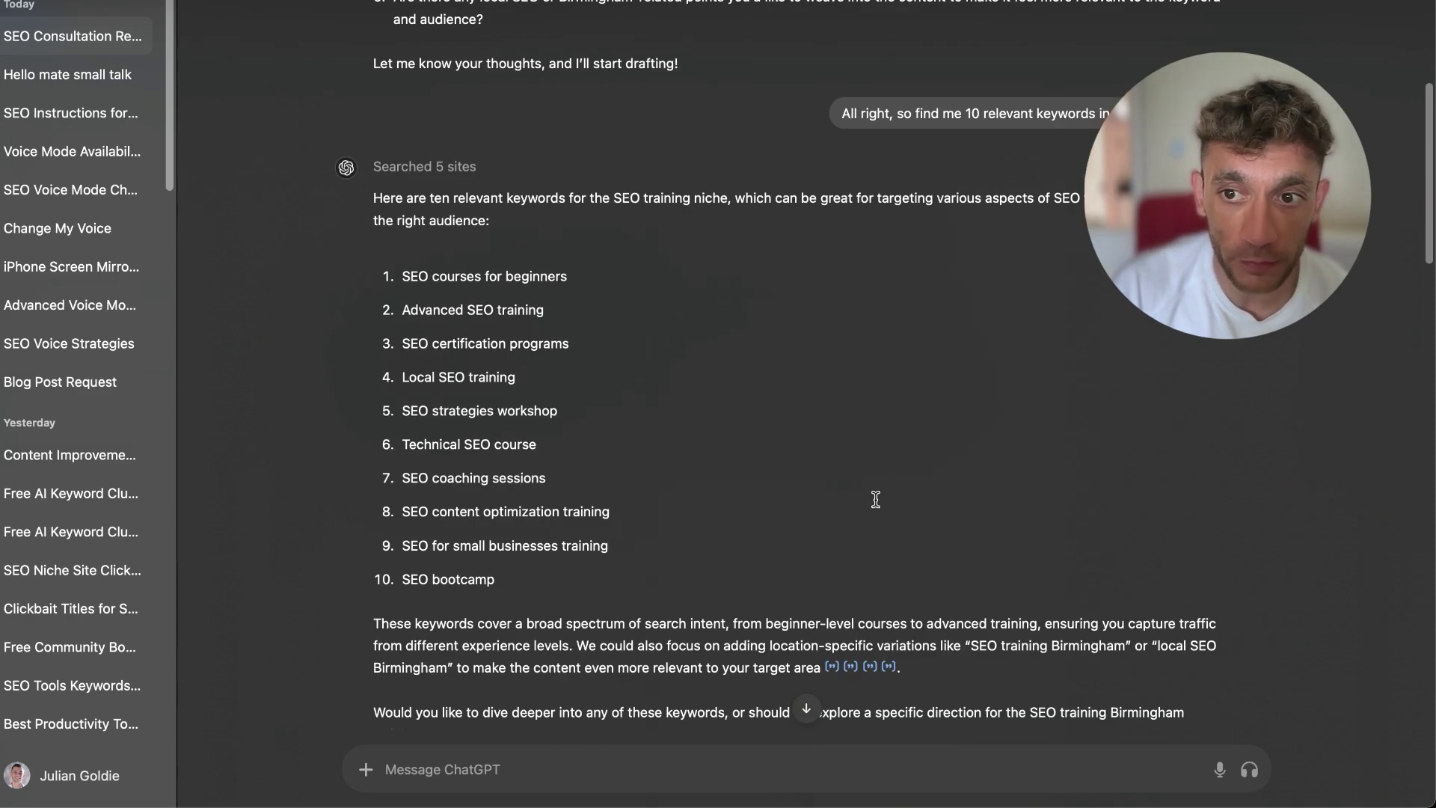
scroll(875, 499, "down", 11)
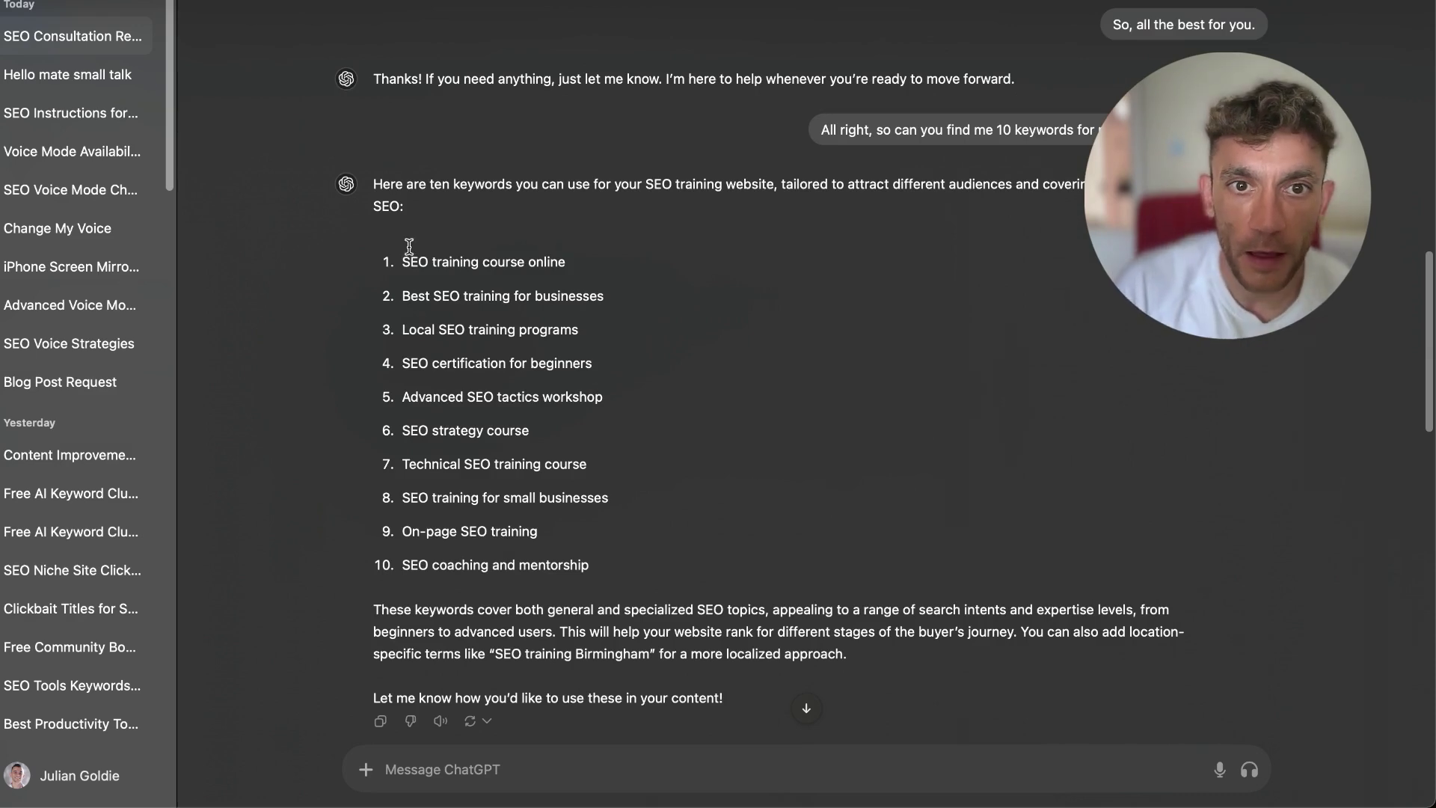
left_click_drag(399, 256, 673, 571)
scroll(677, 576, "down", 3)
Highlight the ten local SEO keyword examples for SEO agencies, from Manchester to Cardiff.
scroll(679, 557, "down", 20)
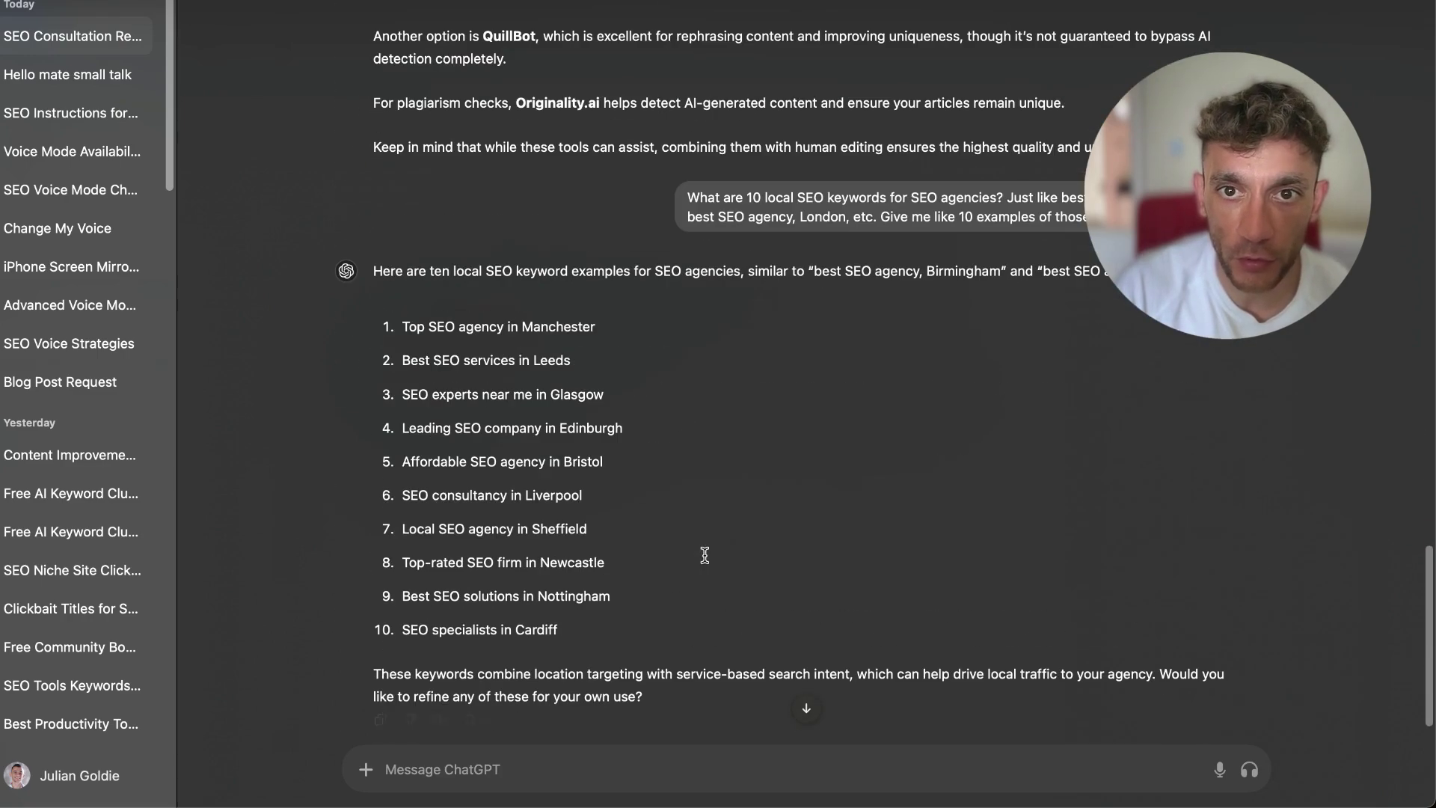
left_click(389, 314)
left_click_drag(389, 314, 630, 554)
scroll(614, 479, "up", 1)
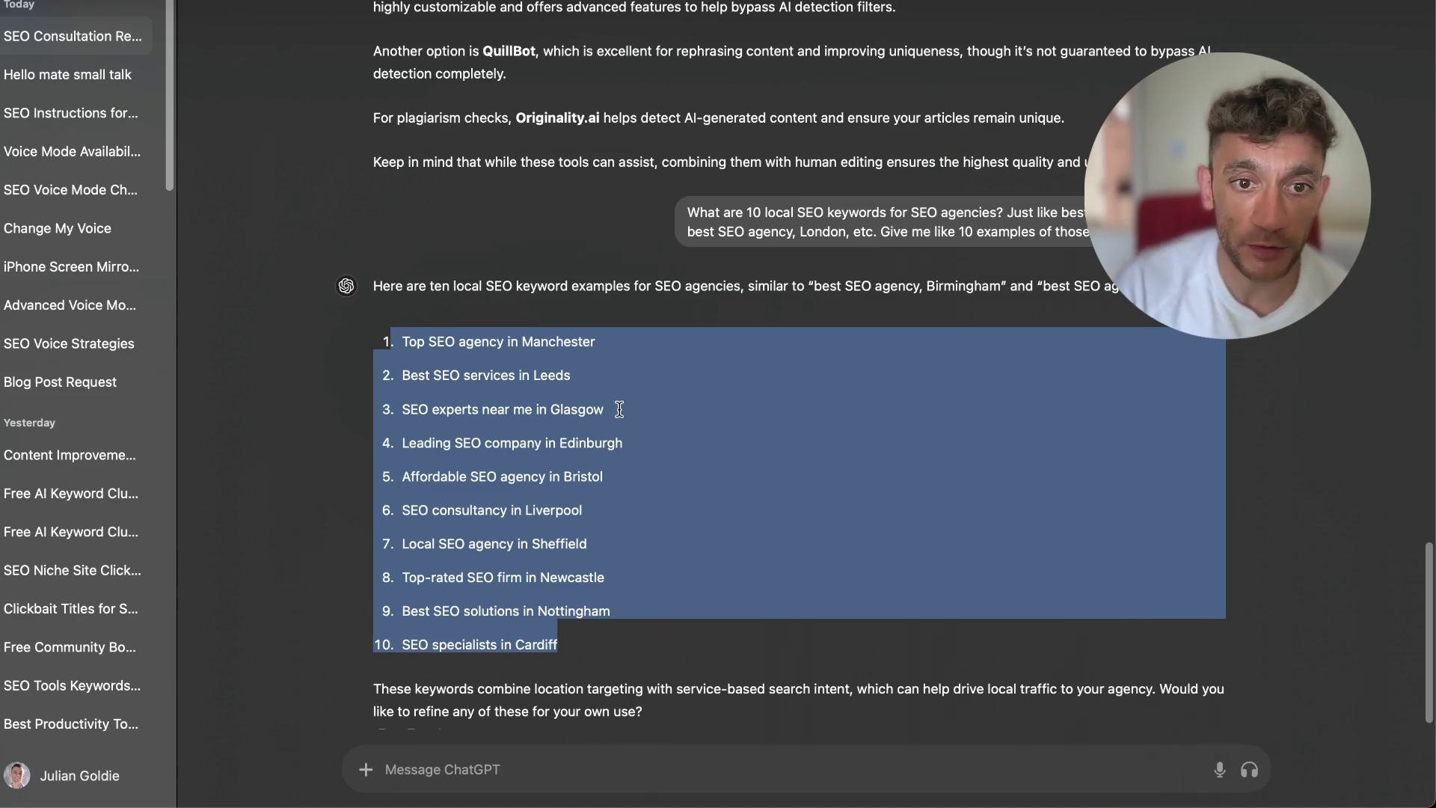
Compare the training website keywords with the local SEO agency keywords, and clear the selection on the agency list.
scroll(643, 422, "down", 1)
scroll(659, 322, "up", 20)
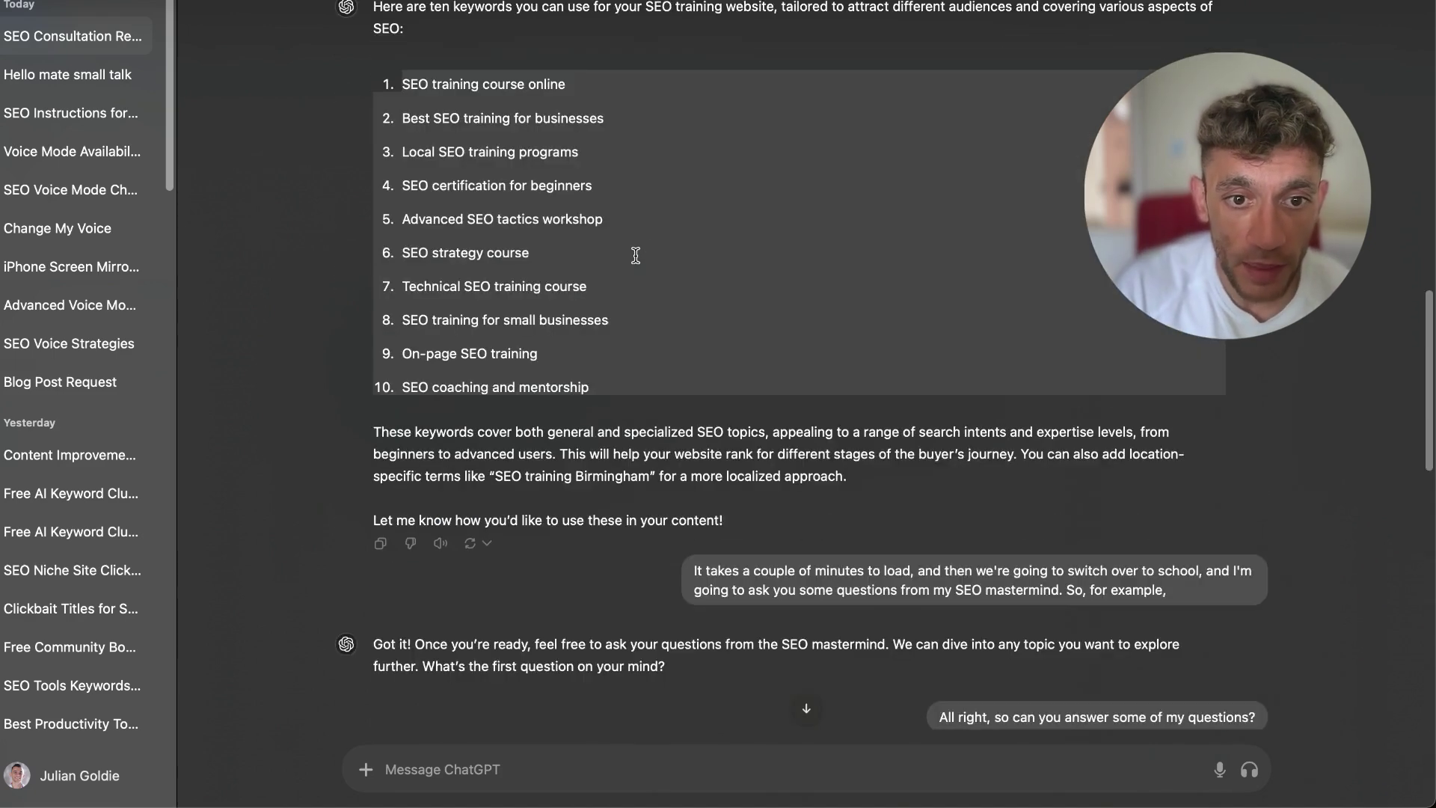
scroll(748, 374, "down", 20)
left_click(651, 330)
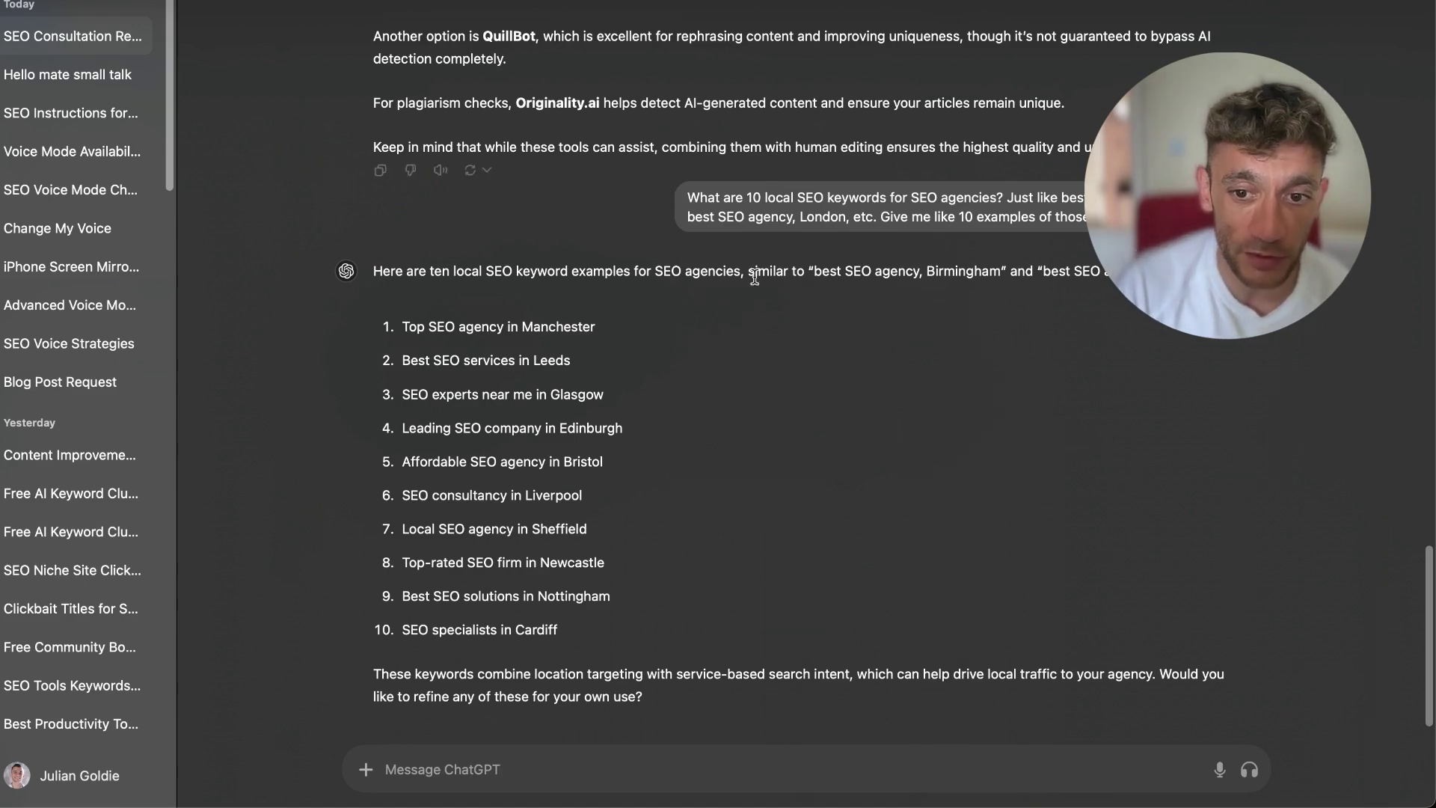
scroll(775, 430, "up", 8)
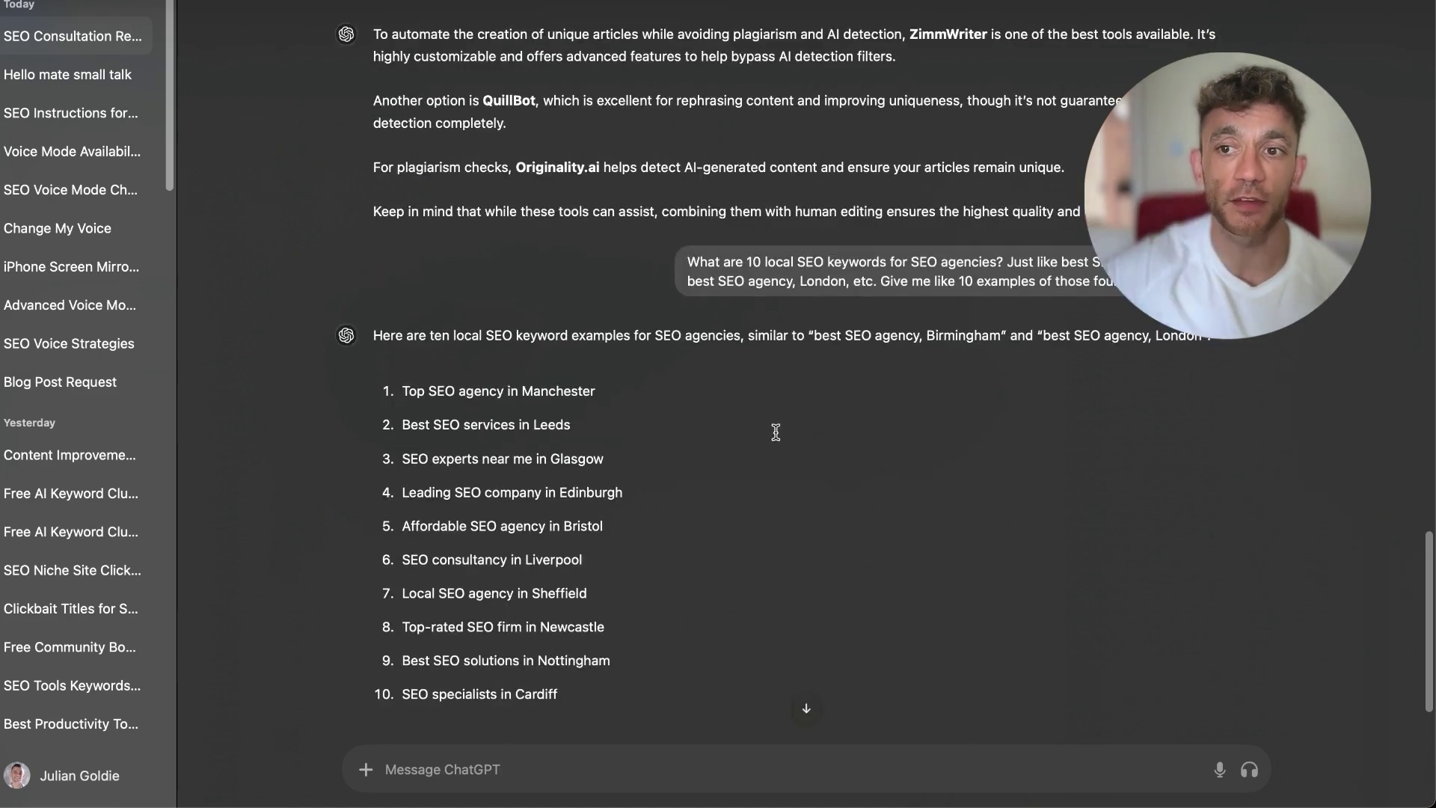
scroll(792, 491, "down", 8)
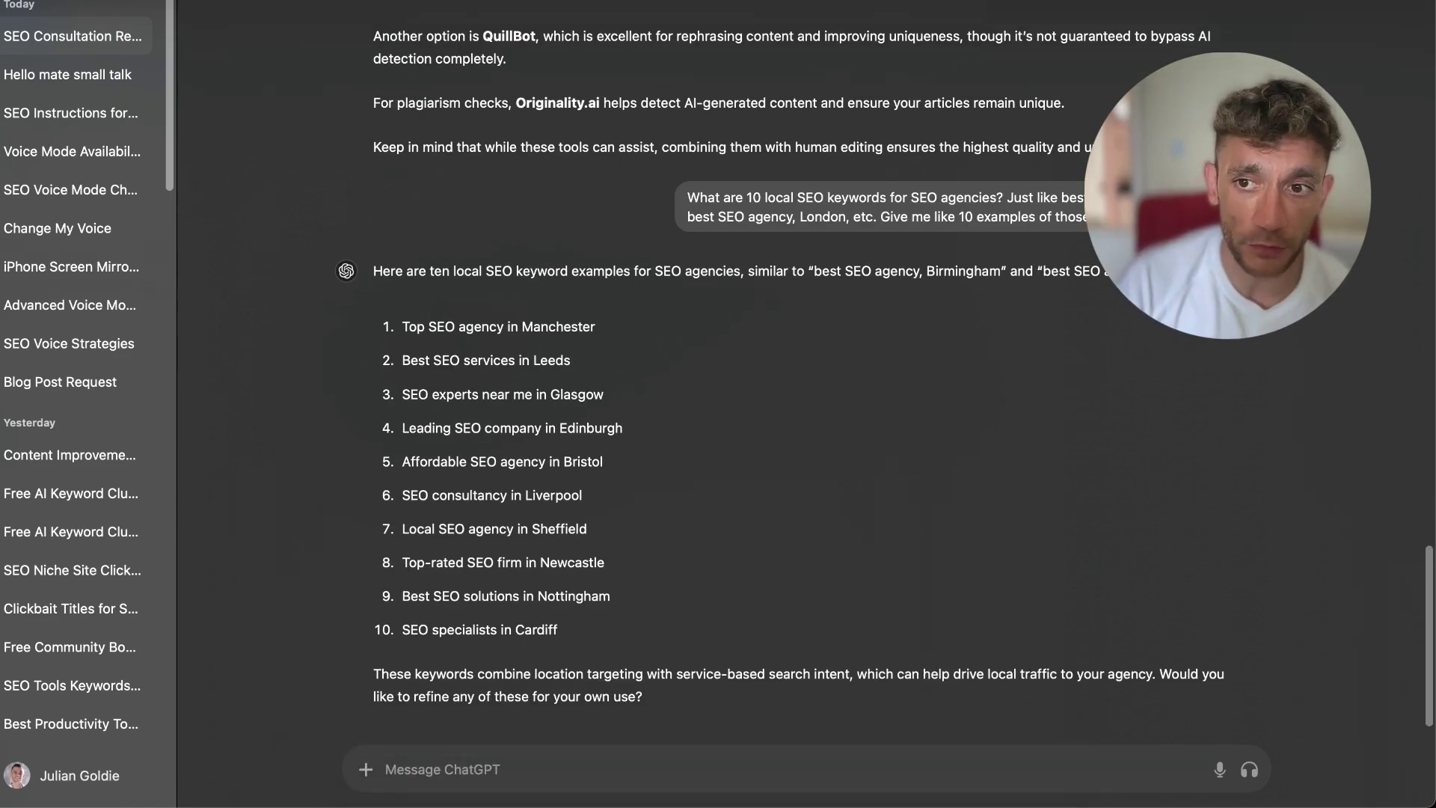
Look through the earlier SEO Instructions, Change My Voice and SEO Voice Strategies chats, ending on the Blog Post Request chat.
left_click(16, 115)
left_click(74, 189)
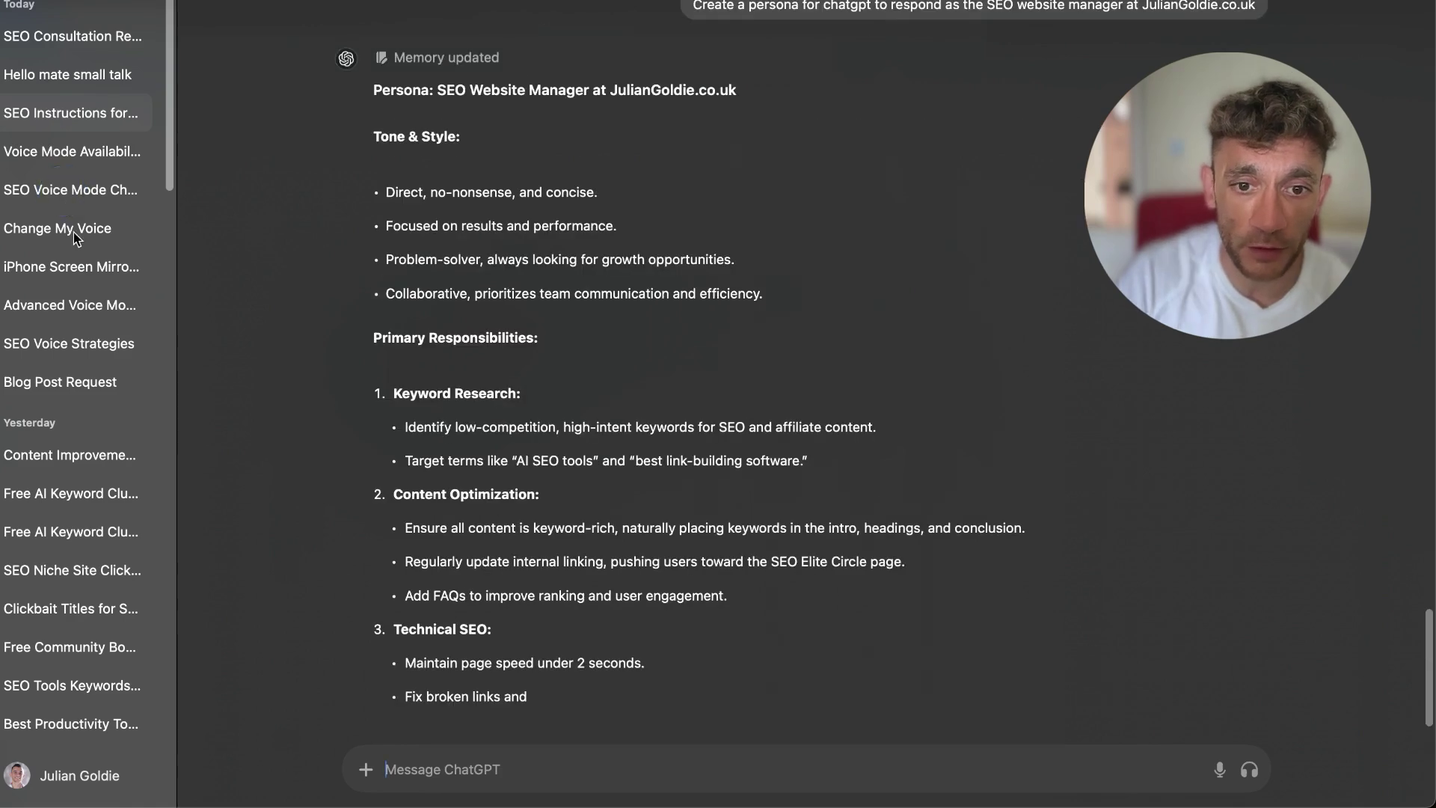
left_click(73, 232)
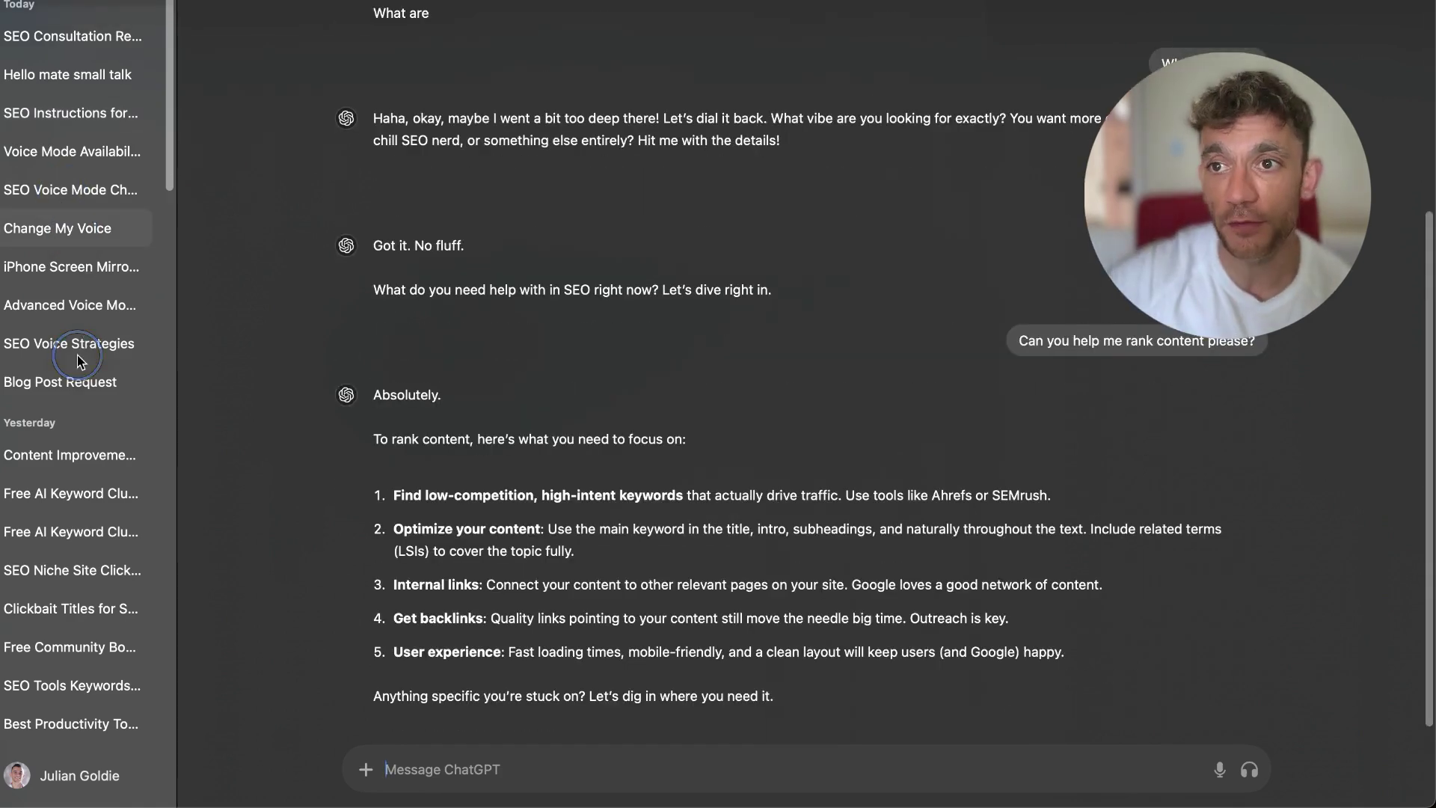
left_click(79, 357)
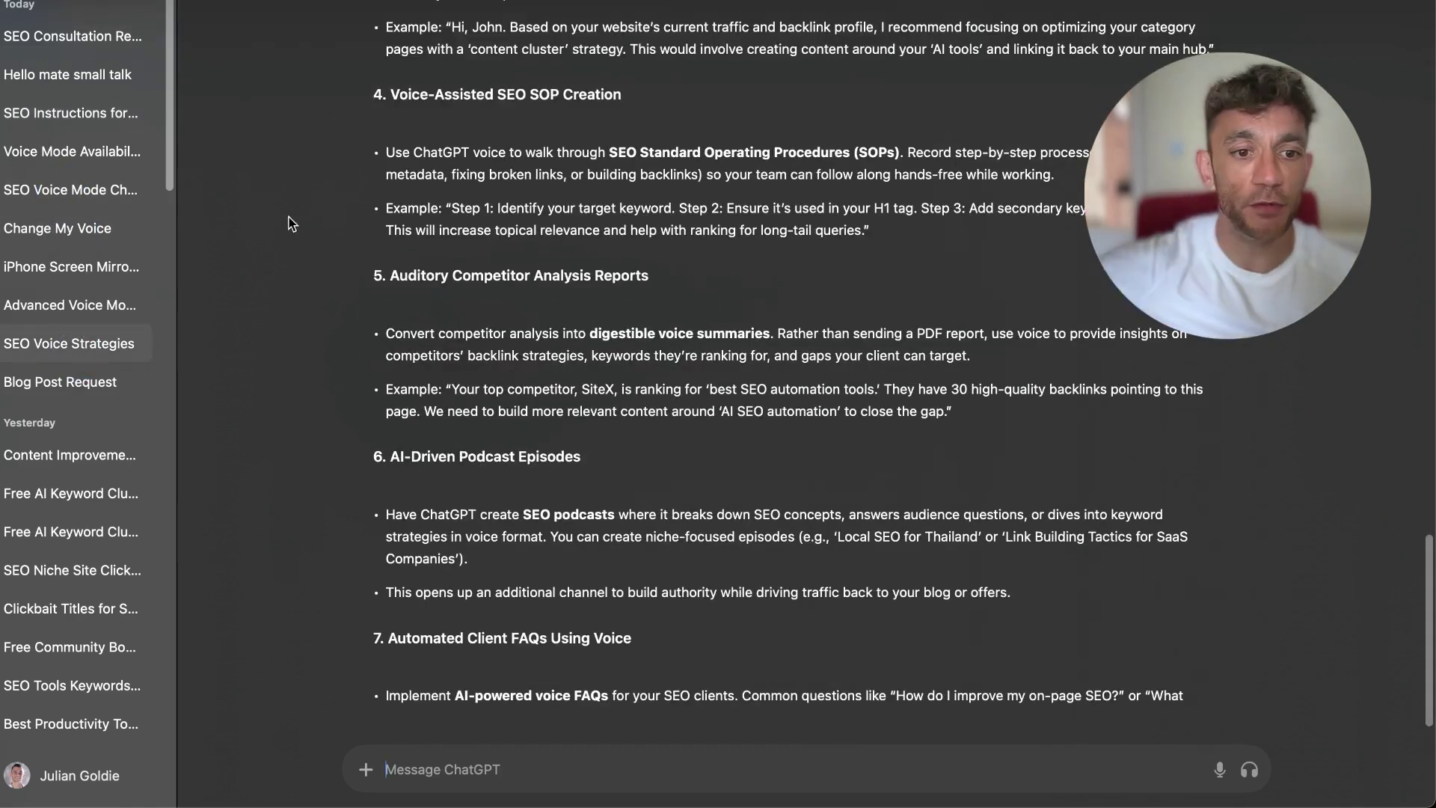
left_click(54, 382)
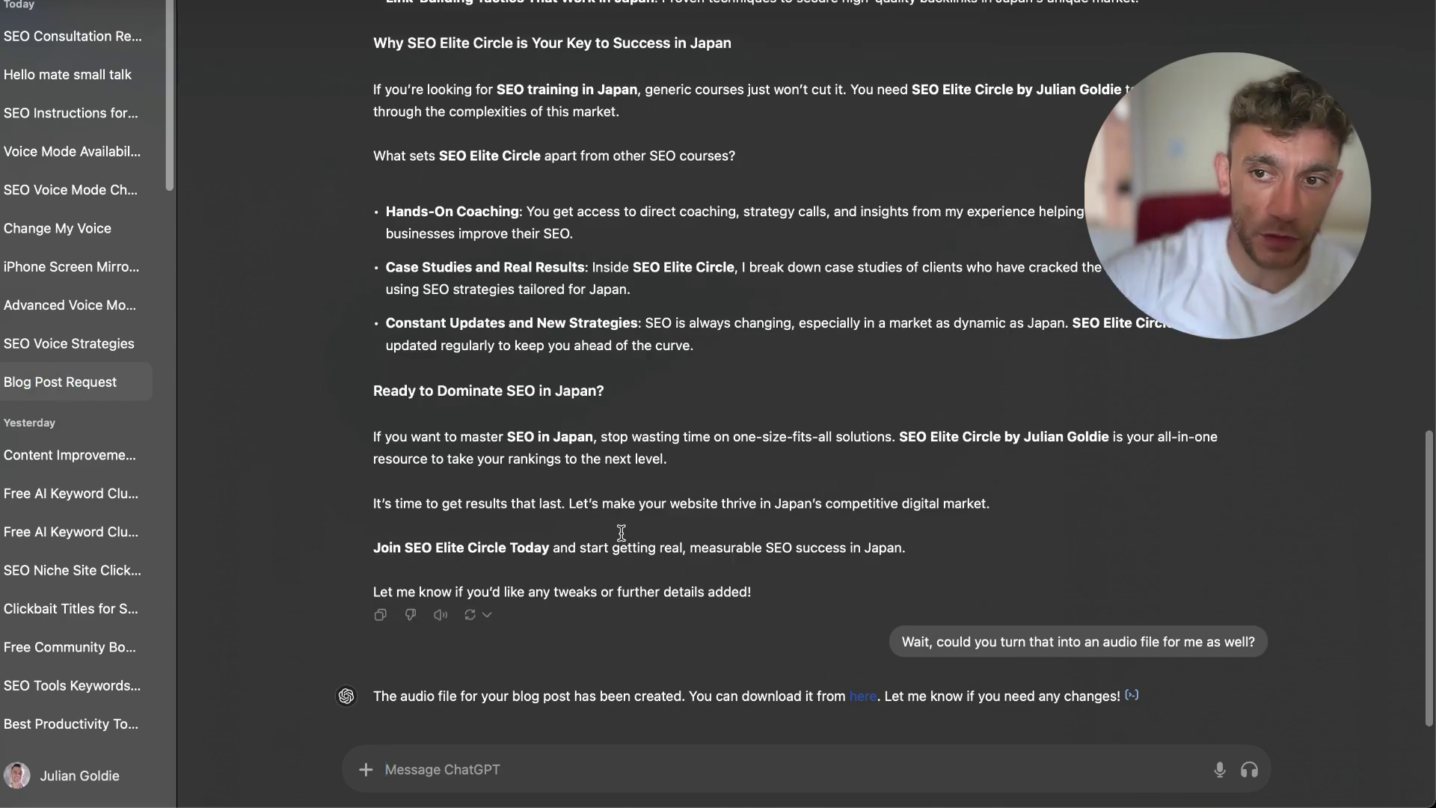
Read the SEO training Japan request and the drafted blog post through to the audio file request.
scroll(729, 232, "up", 15)
scroll(737, 329, "up", 7)
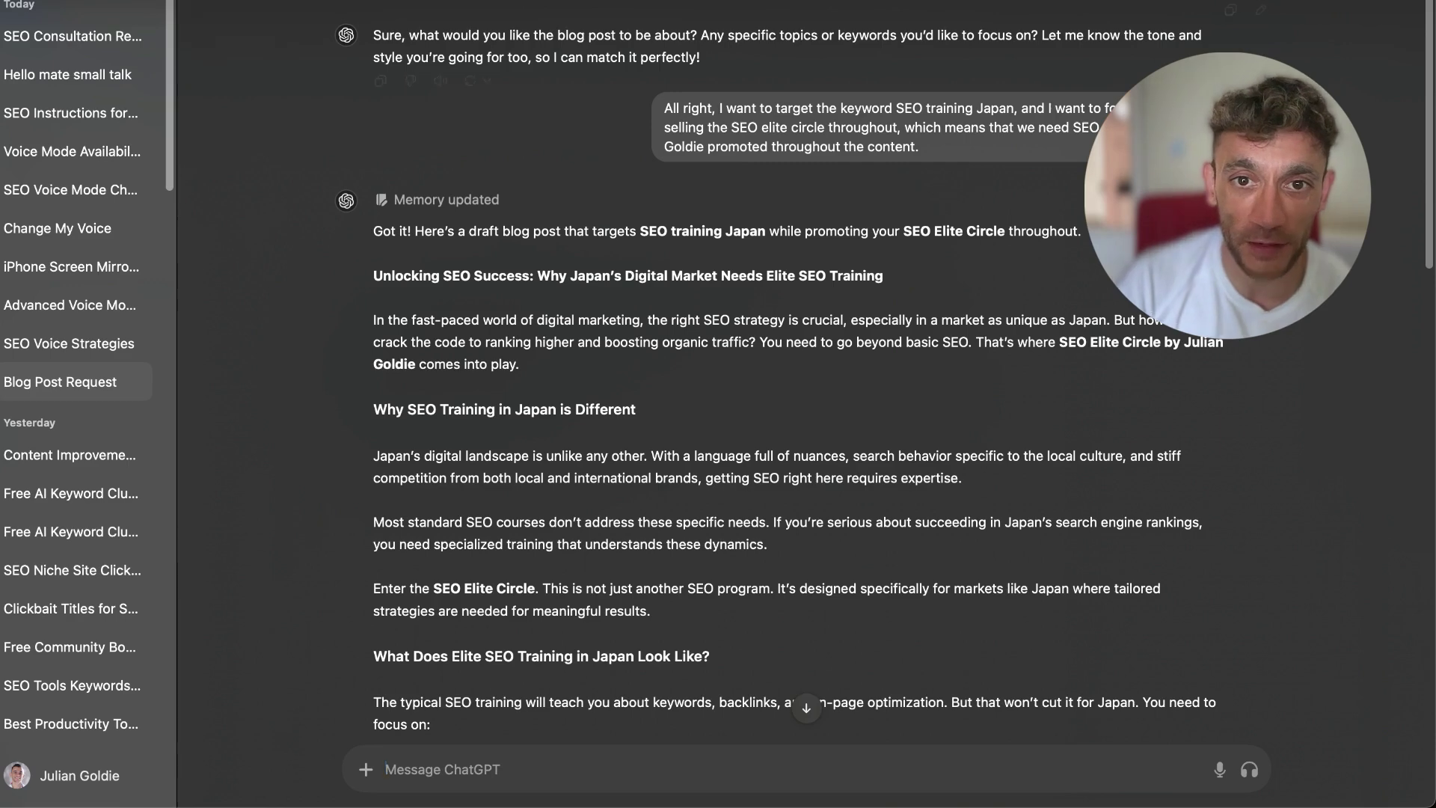
scroll(684, 181, "down", 2)
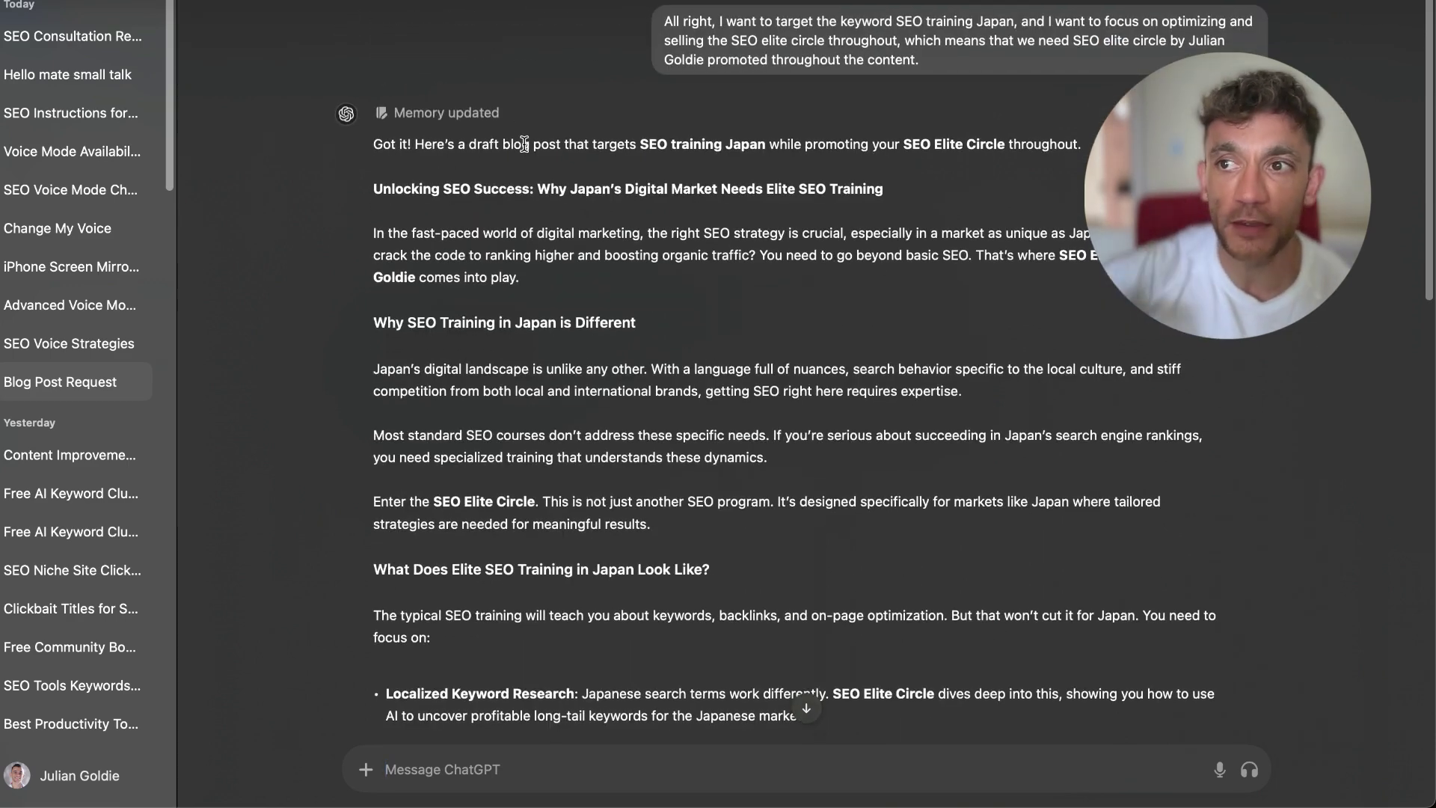
scroll(730, 124, "up", 2)
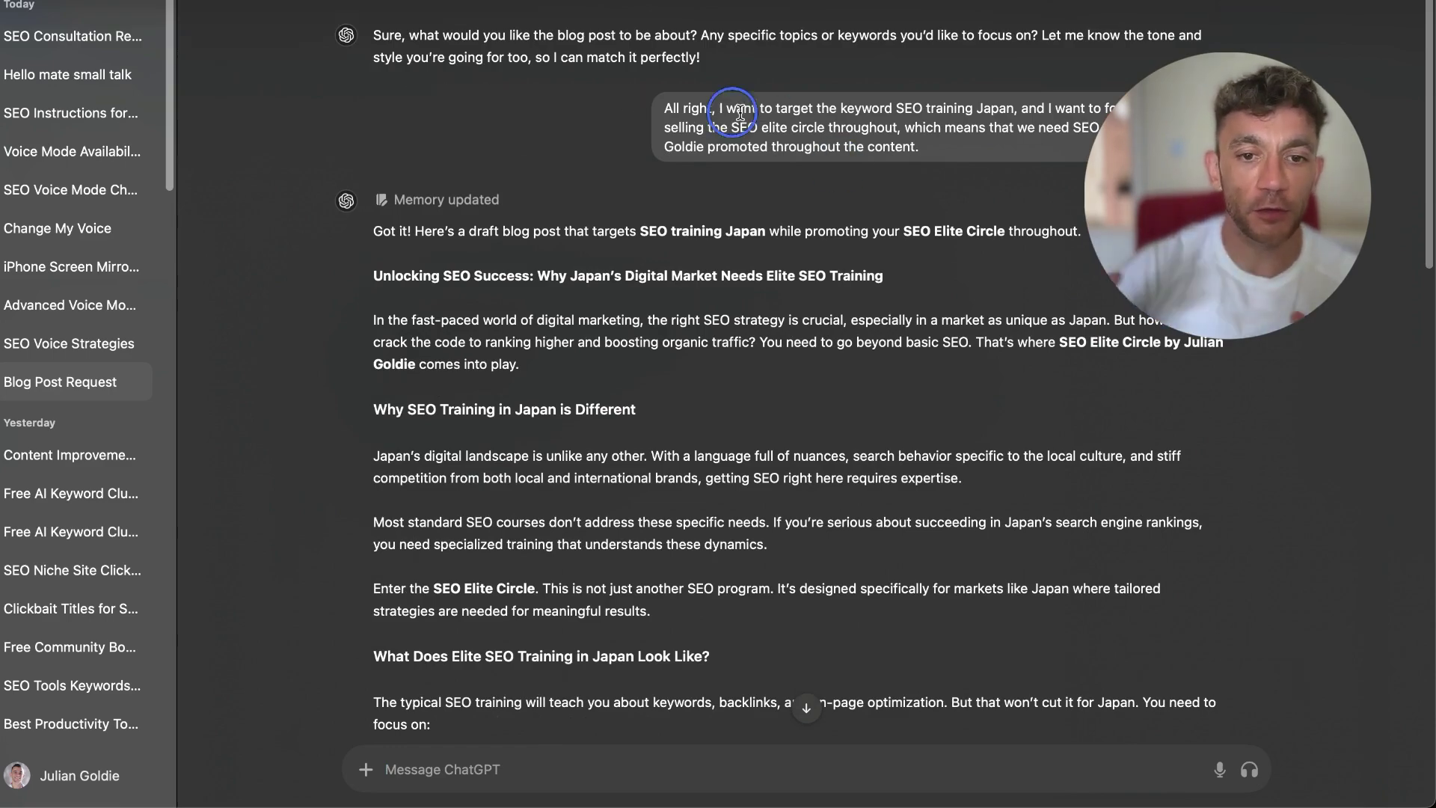
scroll(799, 270, "down", 6)
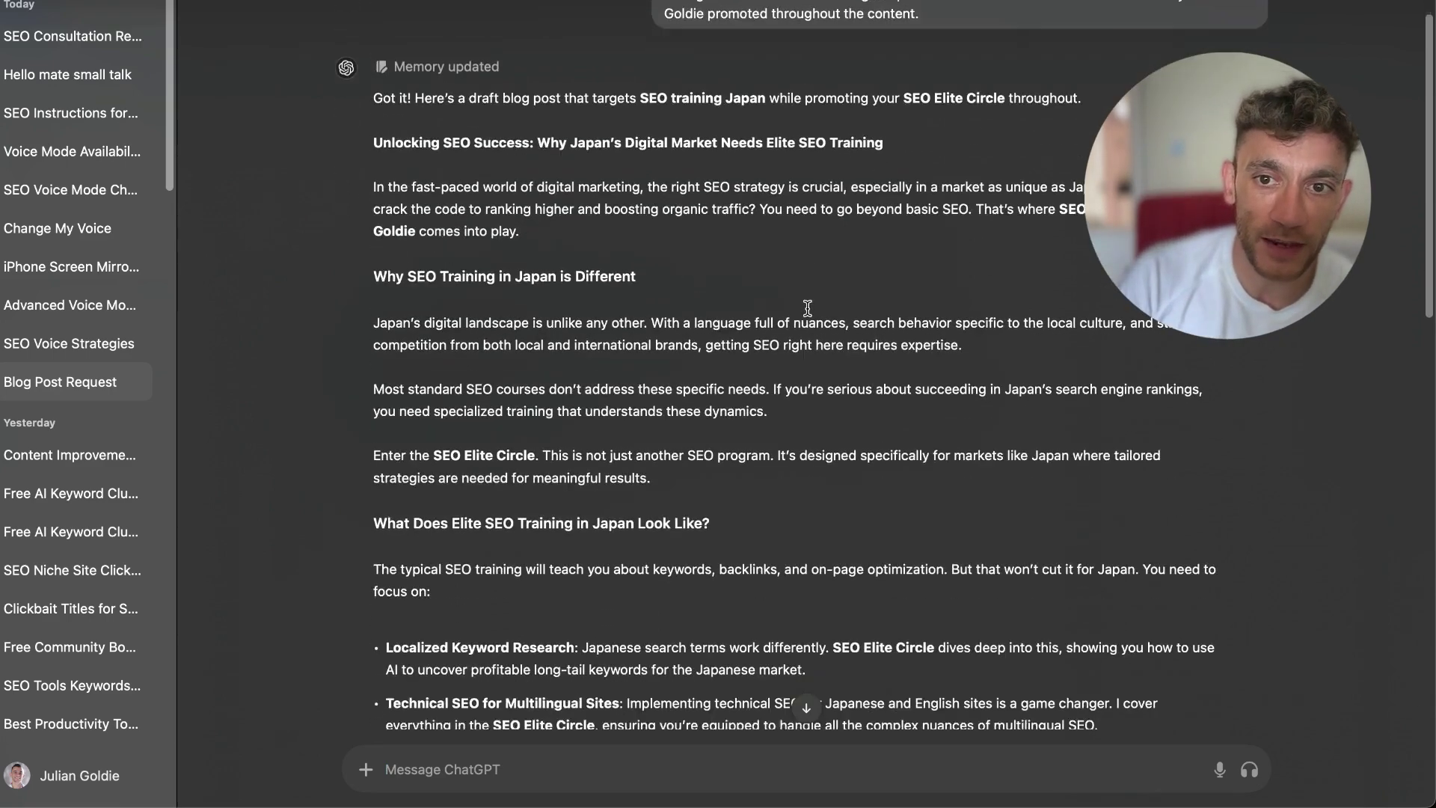
scroll(808, 298, "down", 12)
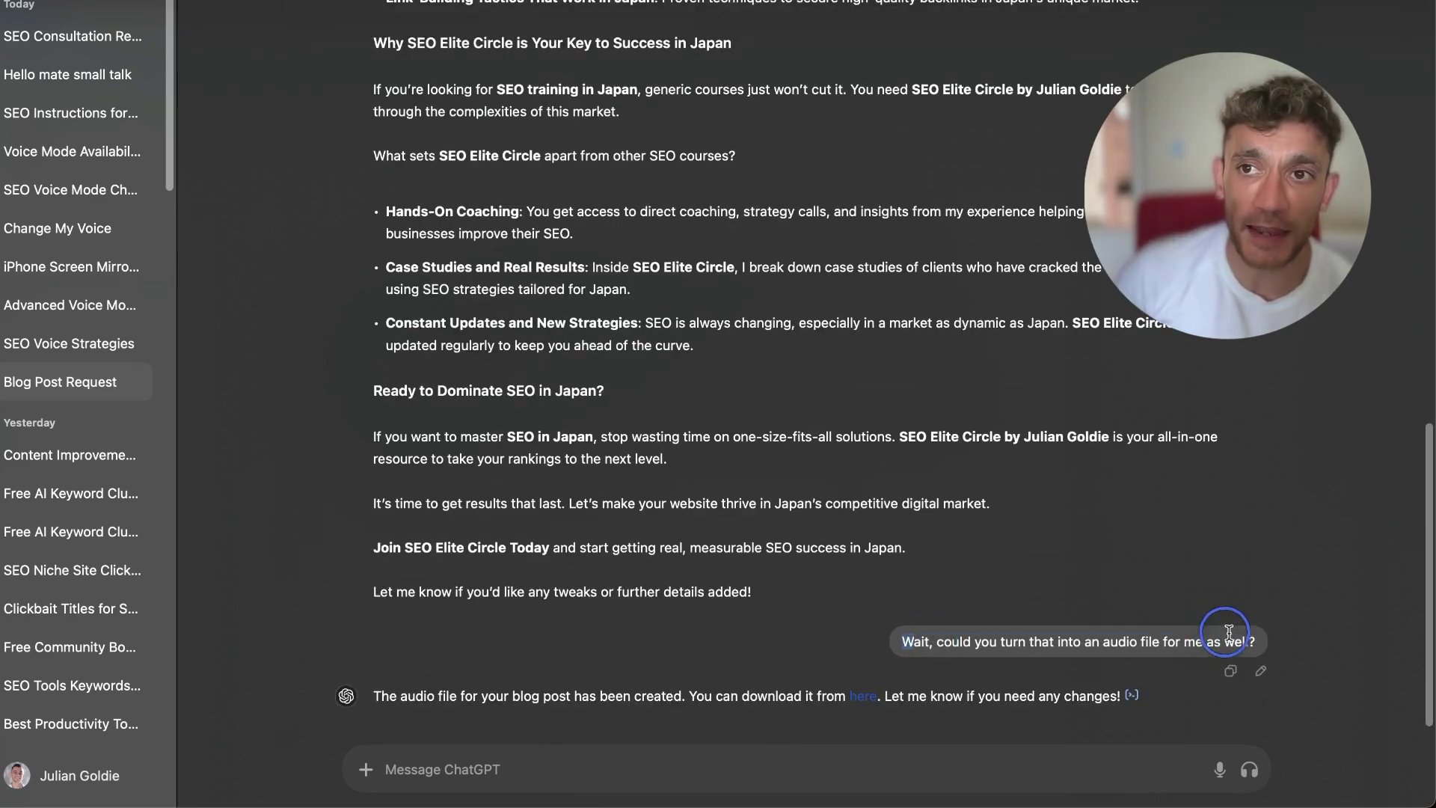
Highlight the request to turn the blog post into an audio file, recheck the draft, and clear the selection.
triple_click(1264, 641)
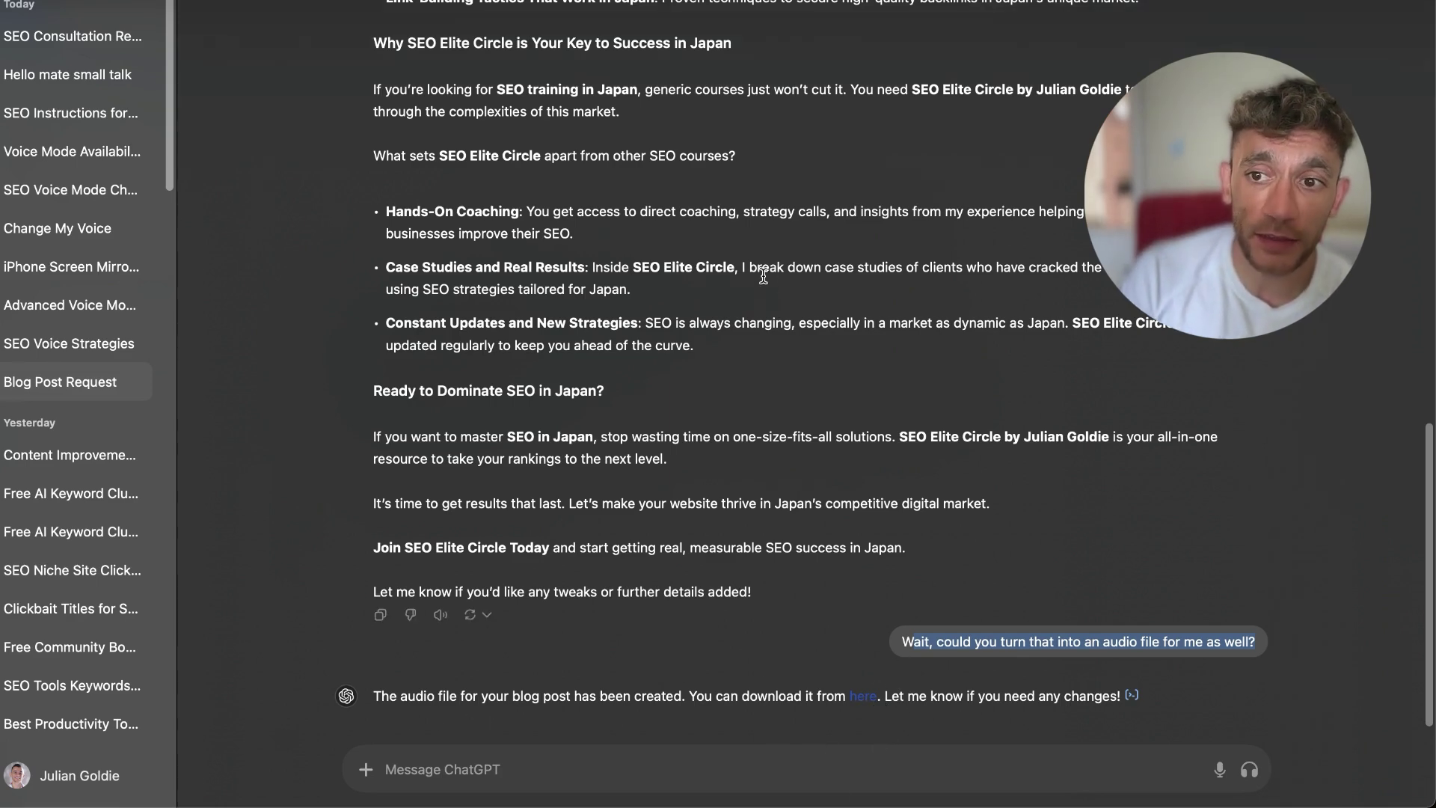
scroll(961, 463, "up", 15)
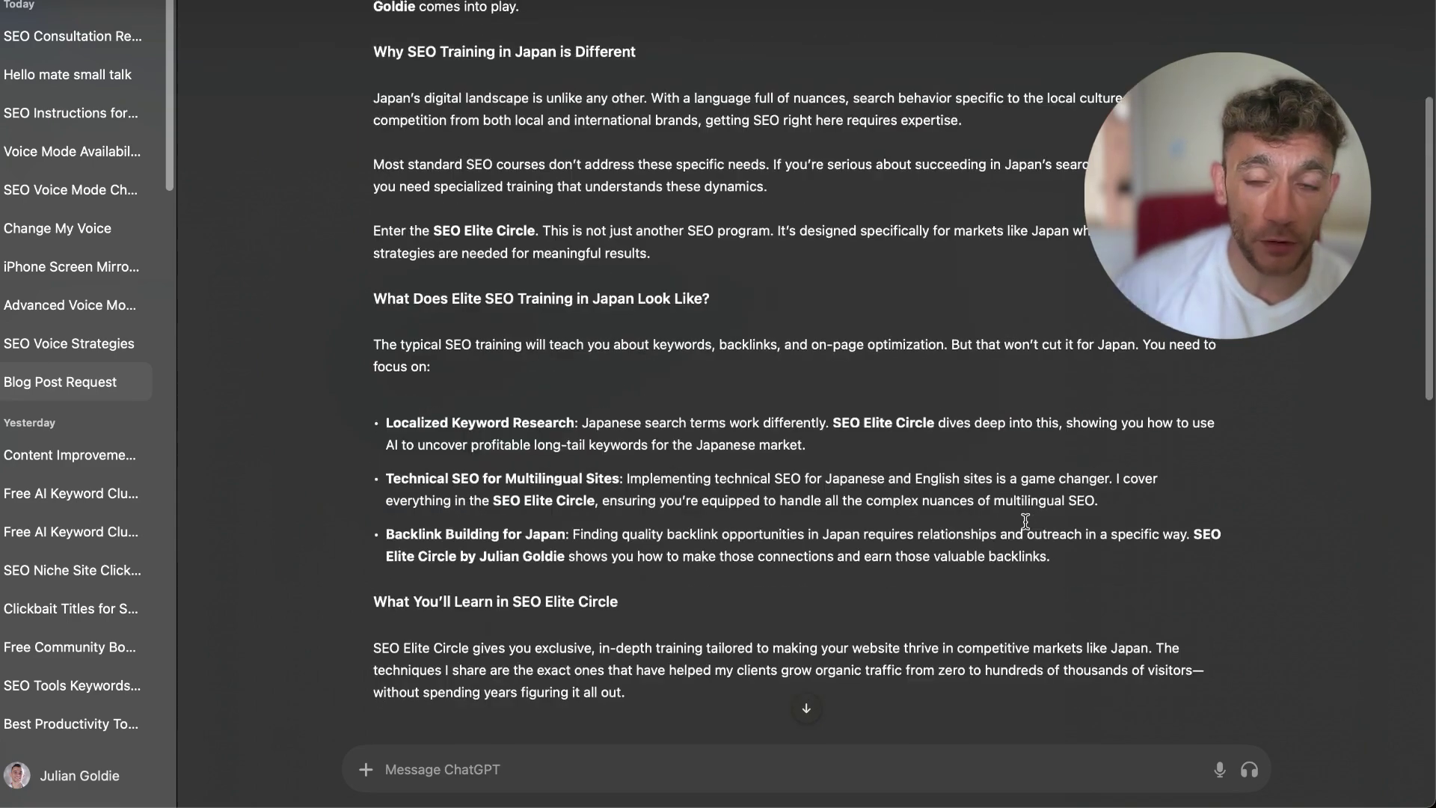
scroll(1042, 572, "down", 14)
scroll(1042, 572, "down", 2)
left_click(882, 579)
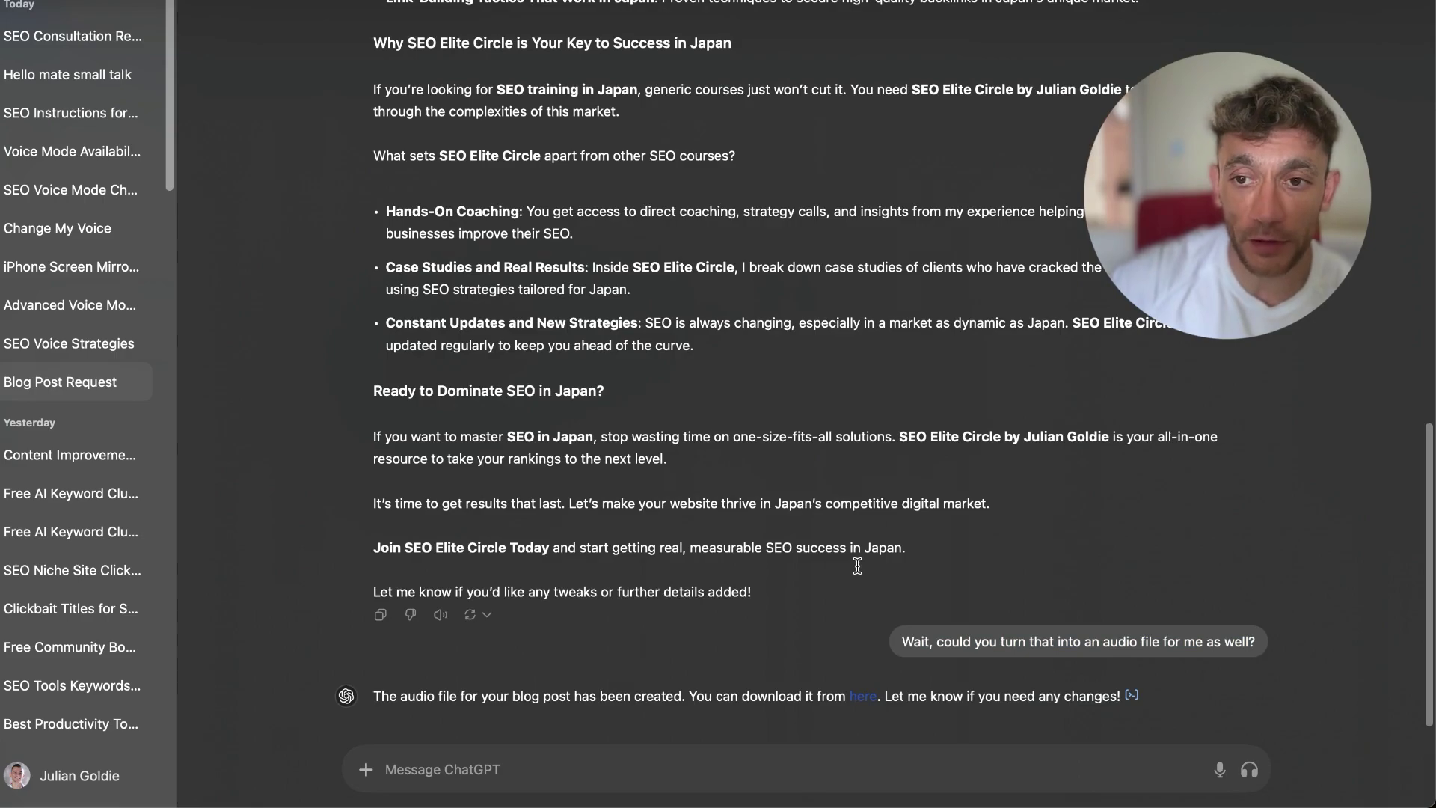
scroll(763, 552, "up", 5)
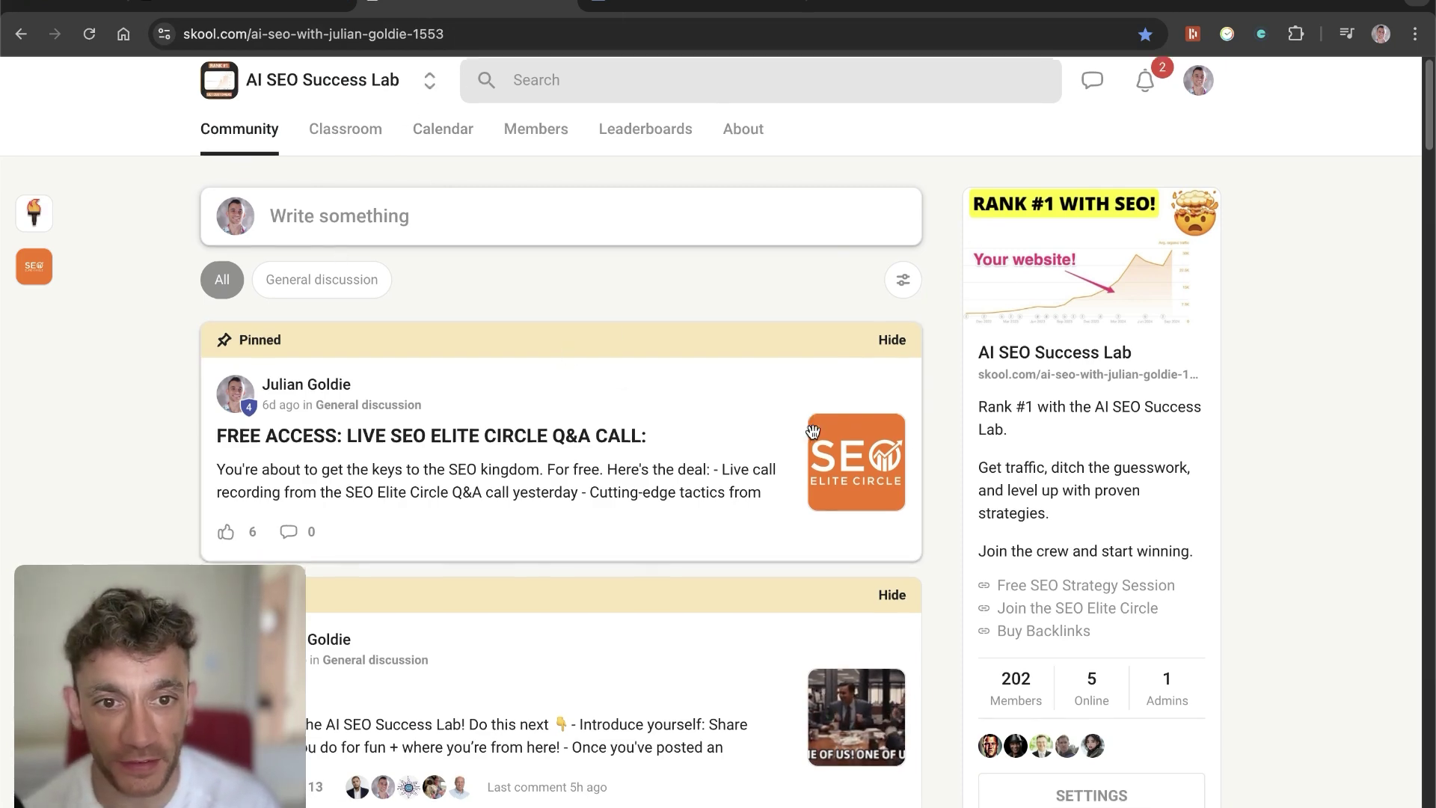
Look through the member posts in the AI SEO Success Lab community feed and return to the pinned posts.
scroll(845, 526, "down", 12)
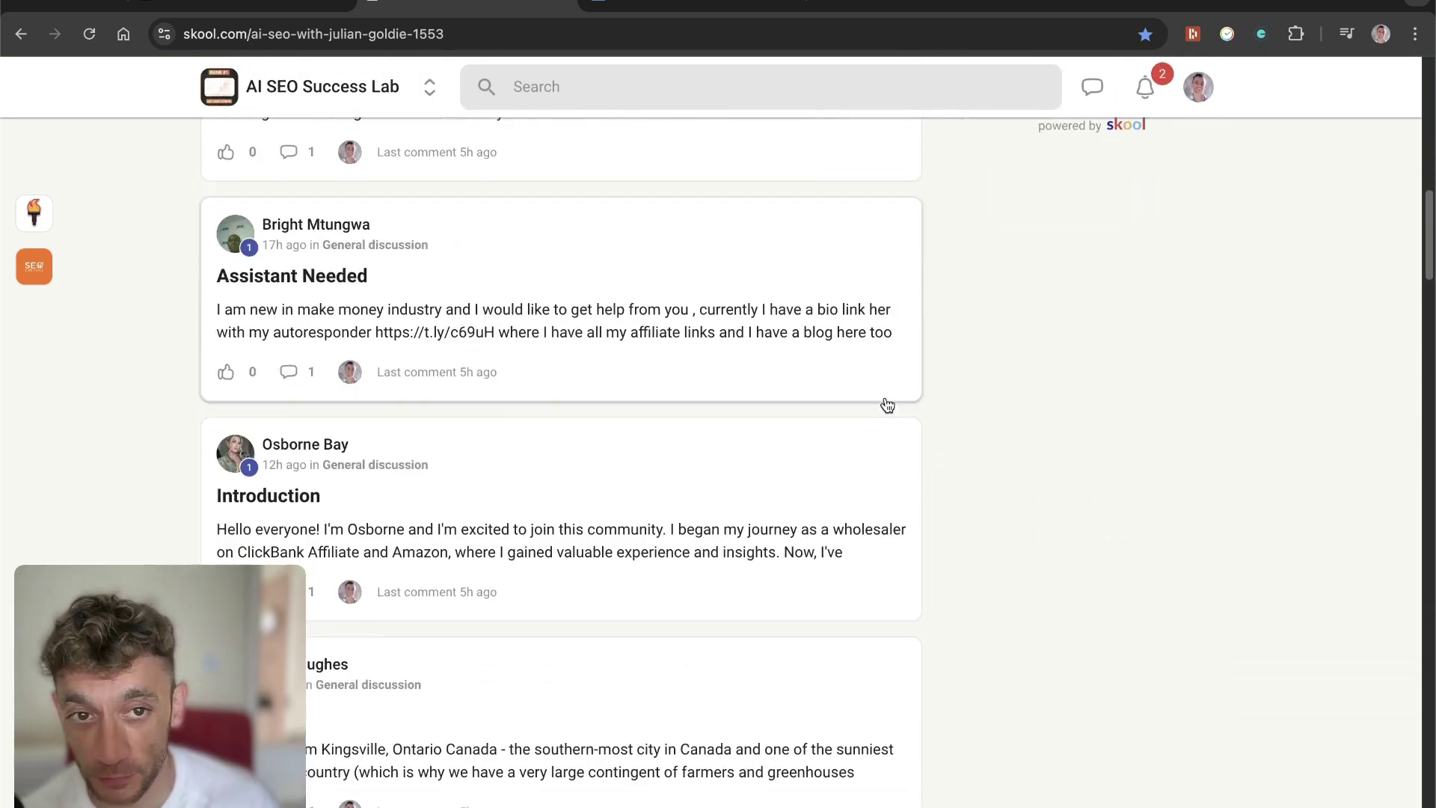
scroll(885, 404, "up", 8)
scroll(888, 531, "down", 9)
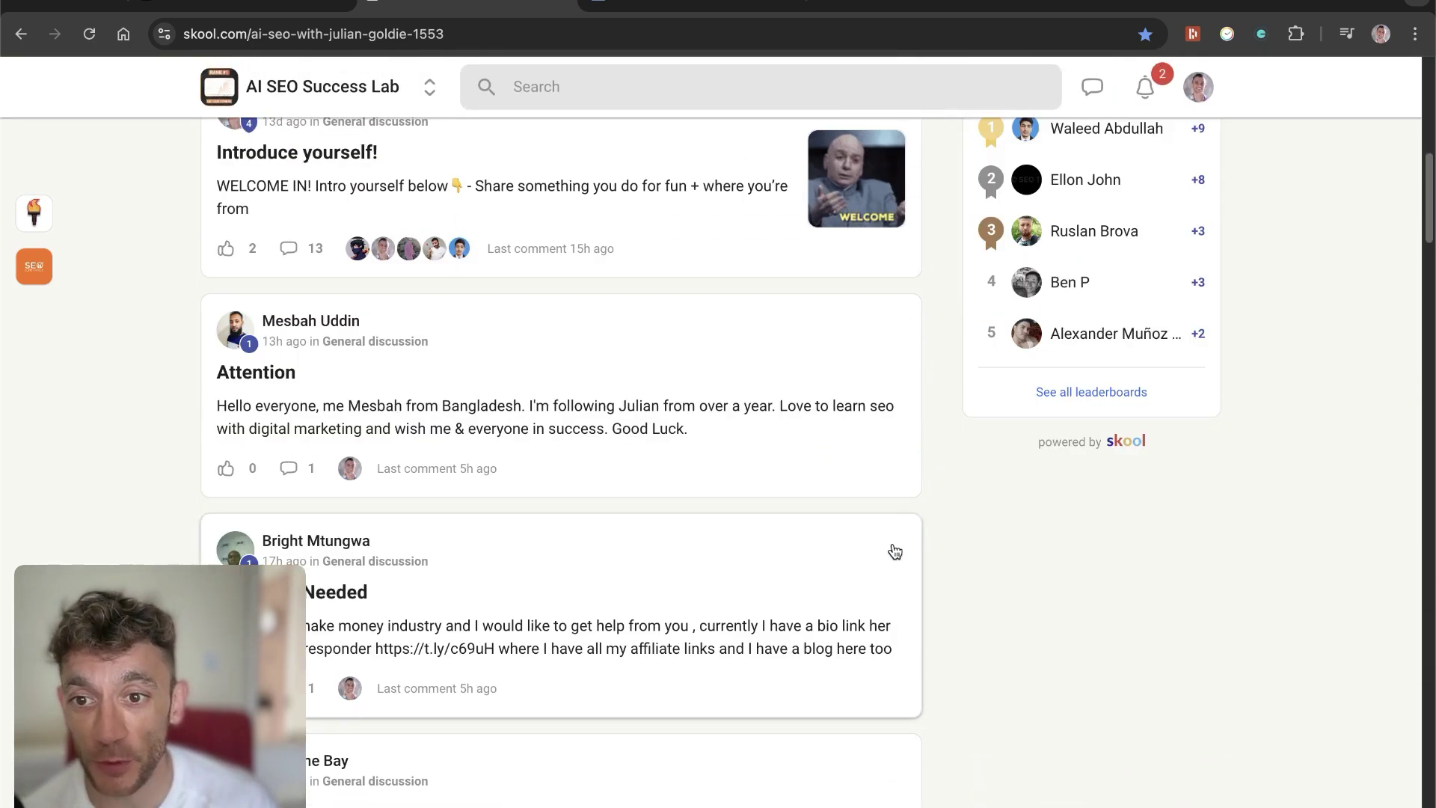
scroll(1002, 576, "down", 8)
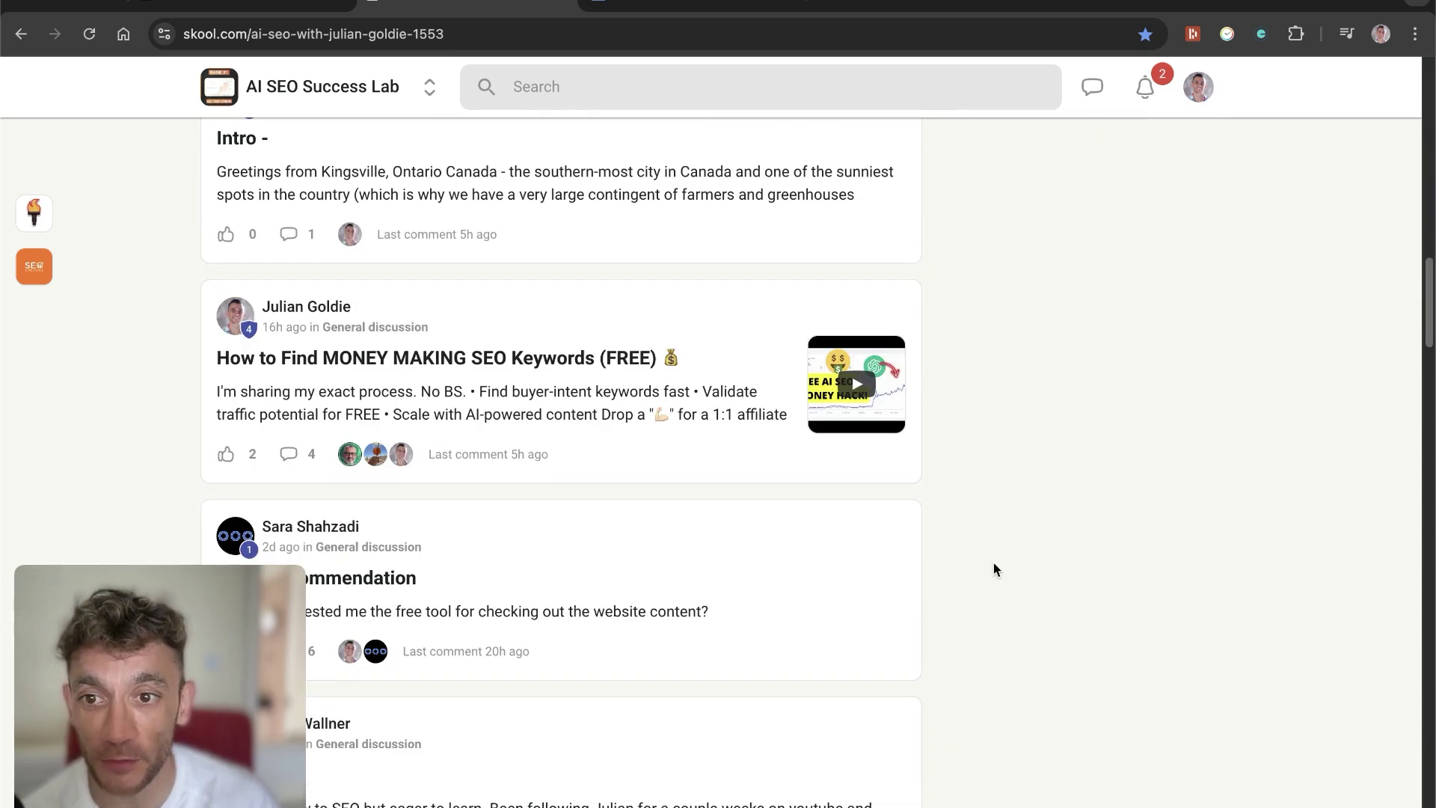
scroll(560, 565, "up", 20)
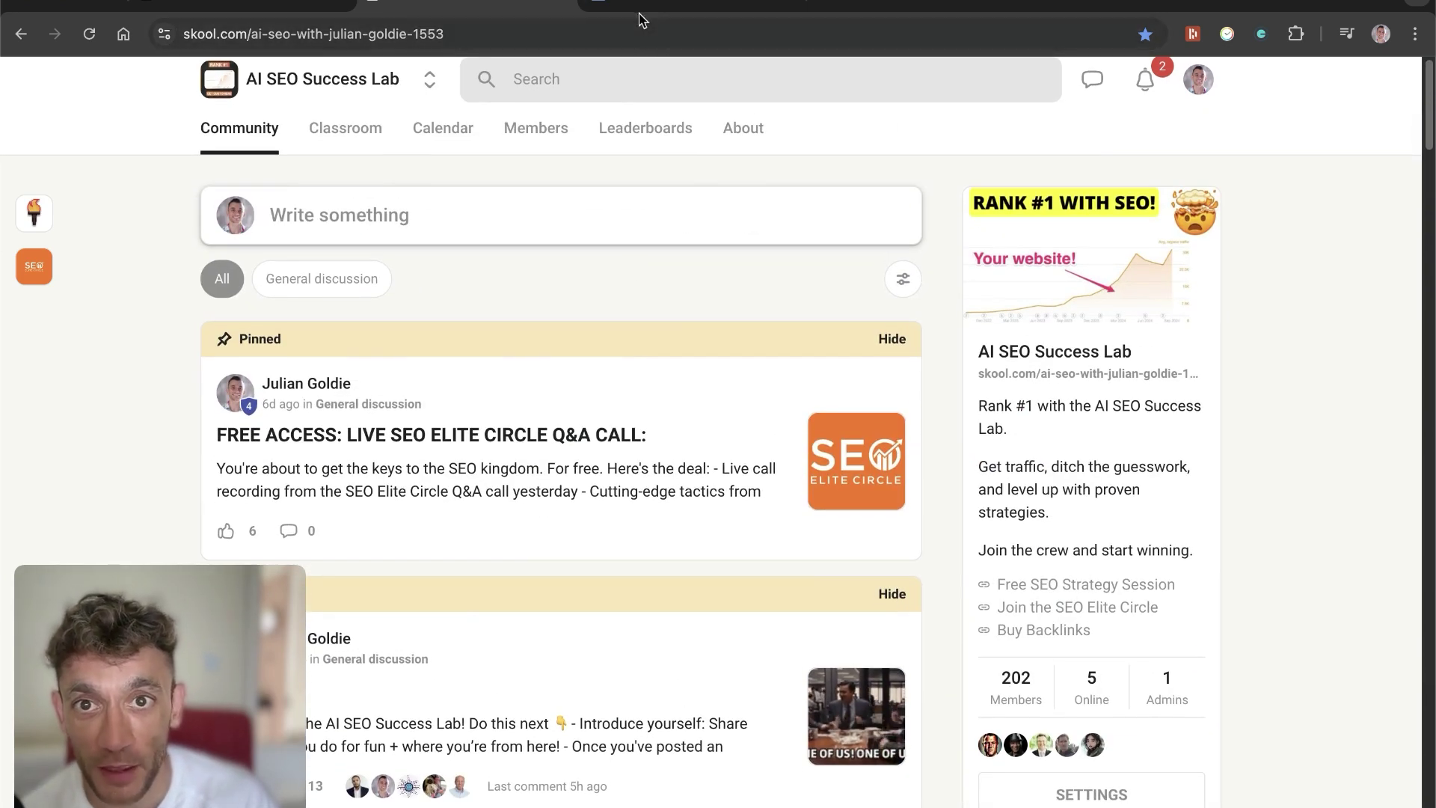
Switch to the Google Docs document "ChatGPT ADVANCED VOICE is INSANE" and look at its opening SEO prompts.
left_click(639, 13)
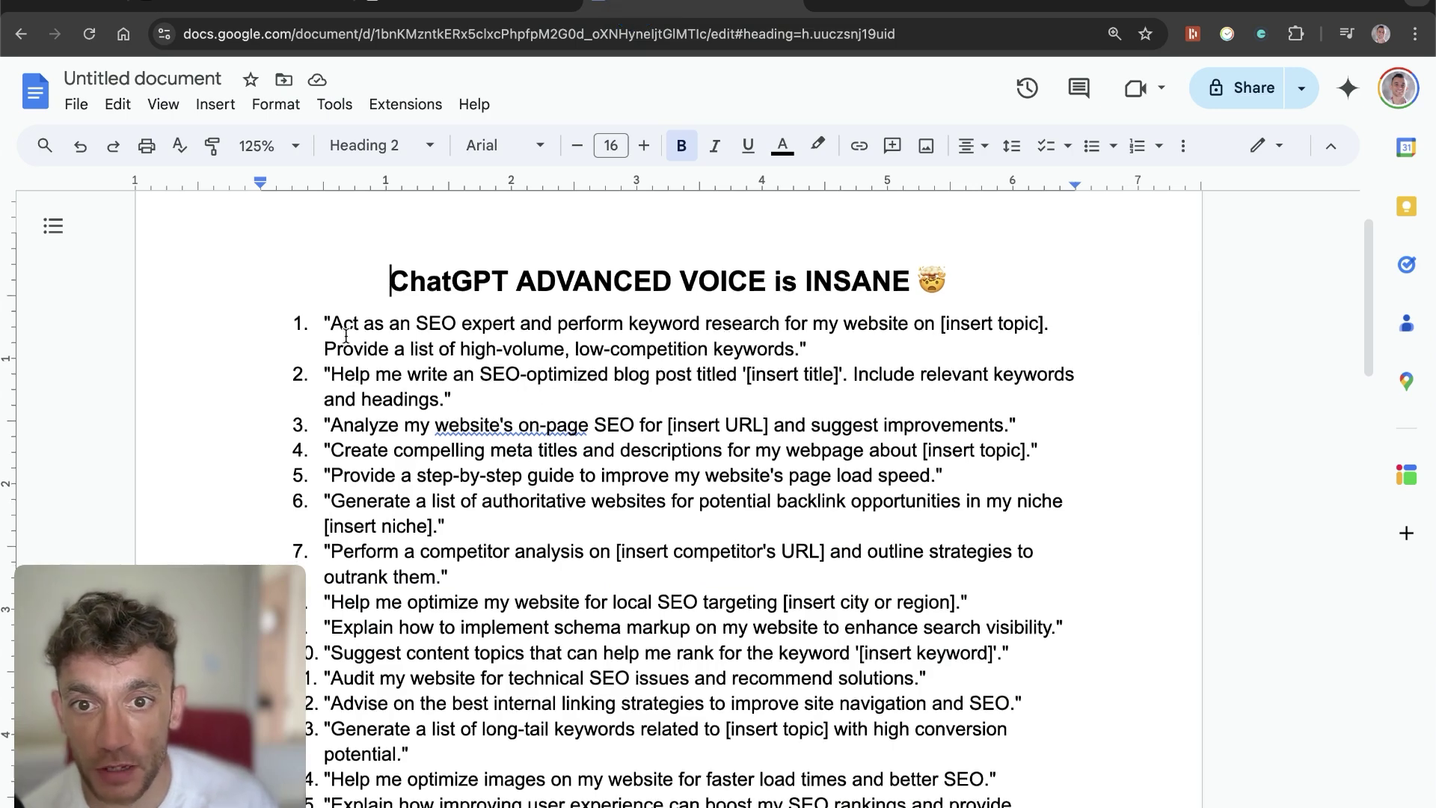
scroll(344, 343, "down", 1)
scroll(342, 348, "up", 2)
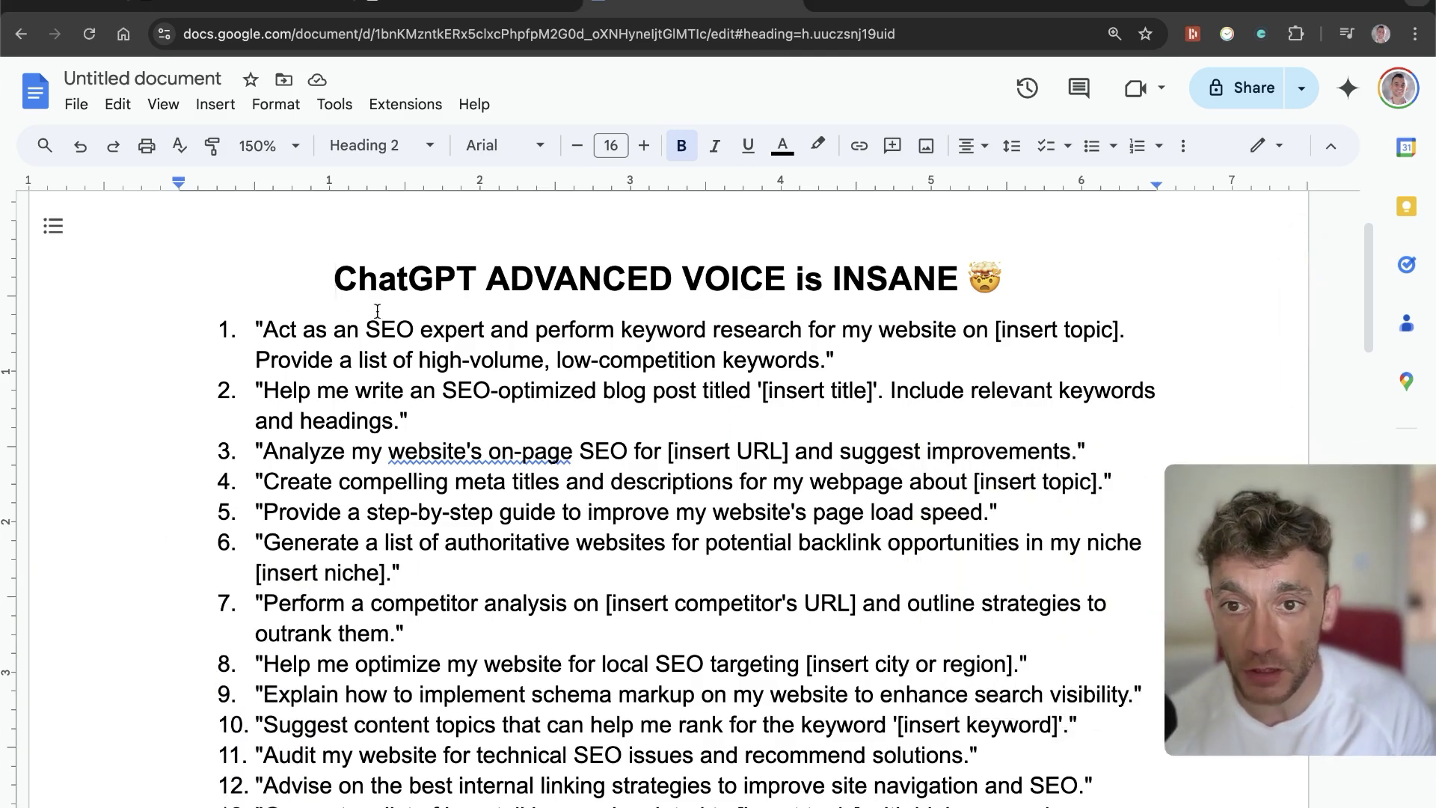
Highlight the SEO-optimized blog post prompt, and then most of the meta titles and descriptions prompt.
scroll(228, 310, "down", 5)
scroll(259, 274, "up", 3)
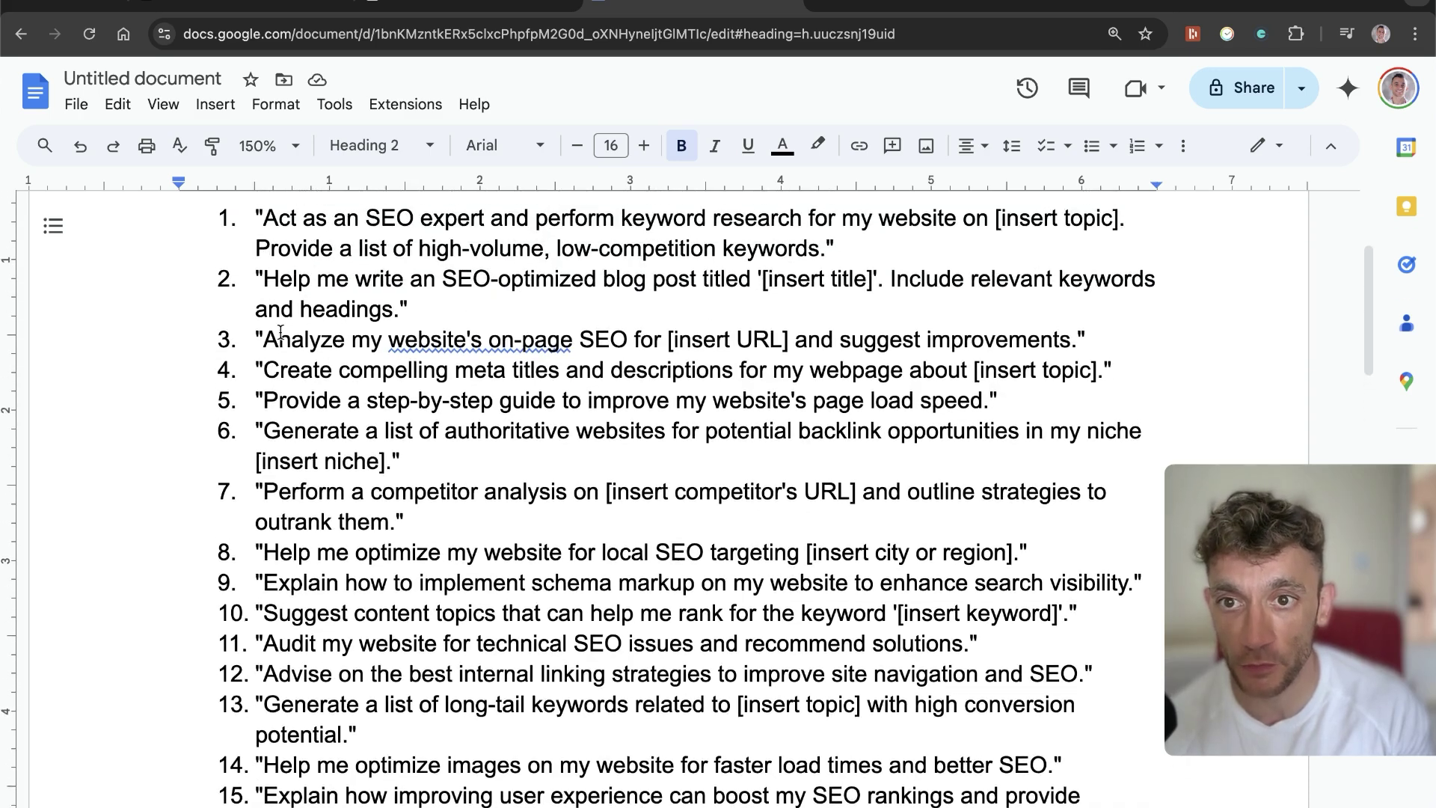
left_click_drag(613, 301, 685, 308)
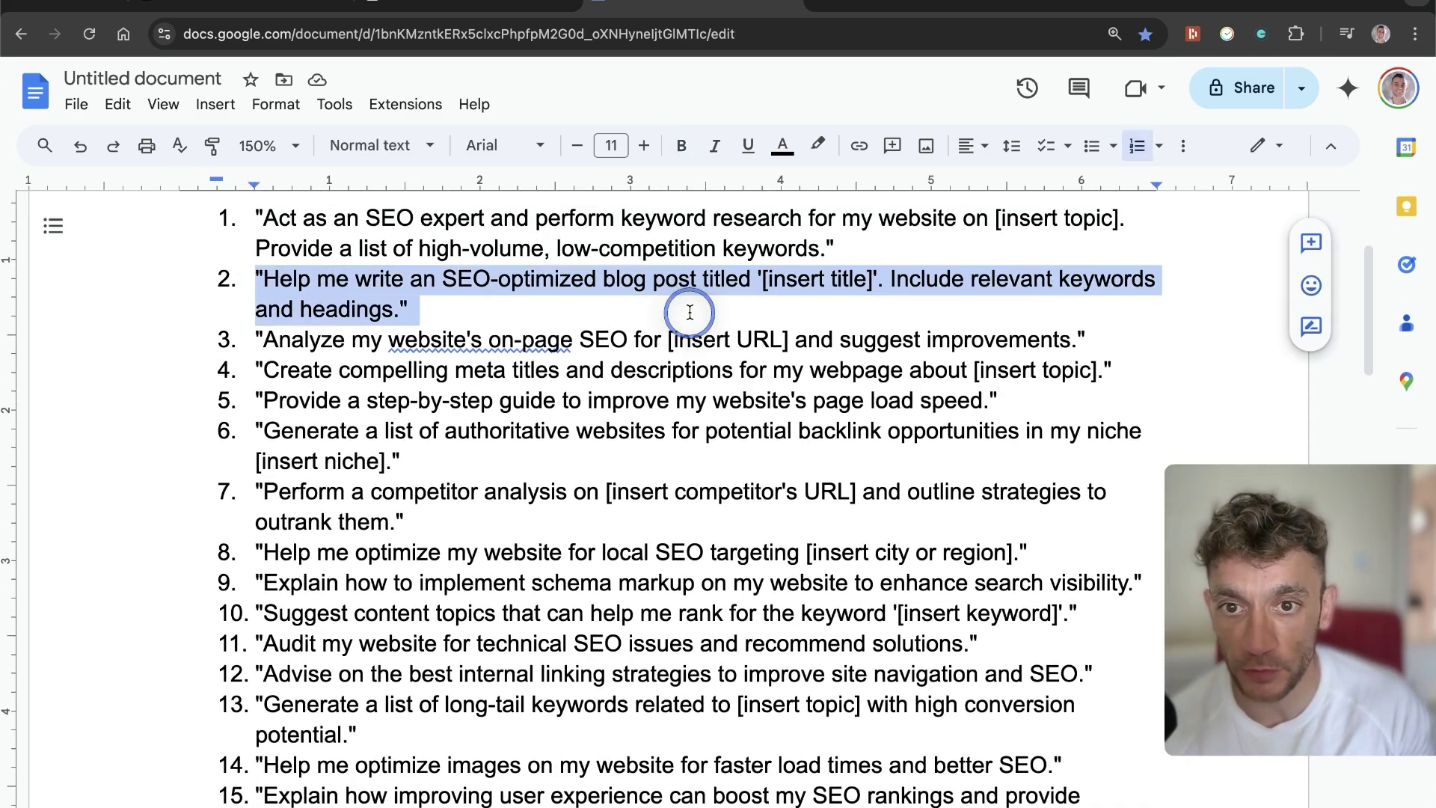
left_click_drag(395, 370, 1101, 371)
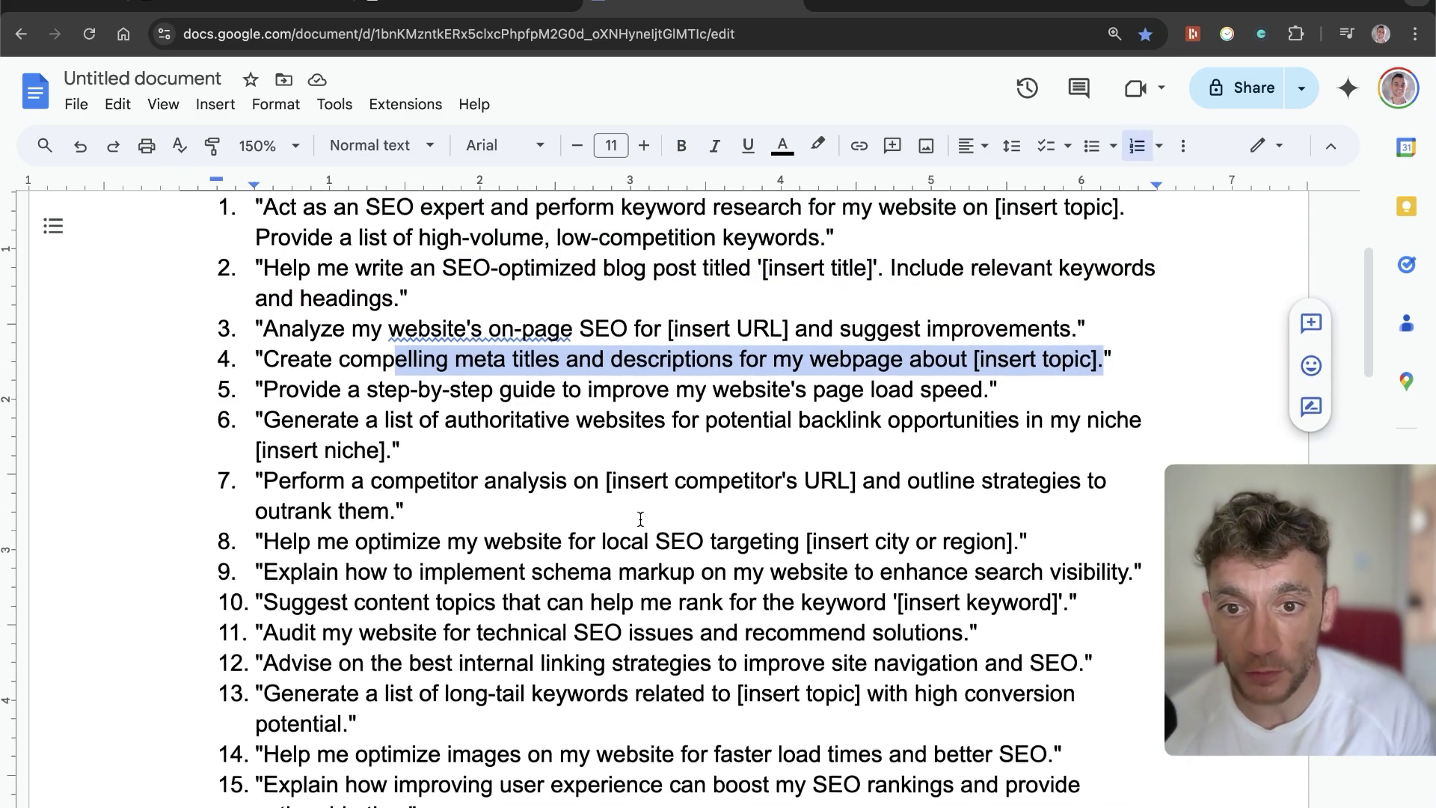
Highlight most of the competitor analysis prompt, and look through the rest of the numbered SEO prompts.
scroll(448, 516, "down", 1)
left_click_drag(316, 462, 680, 469)
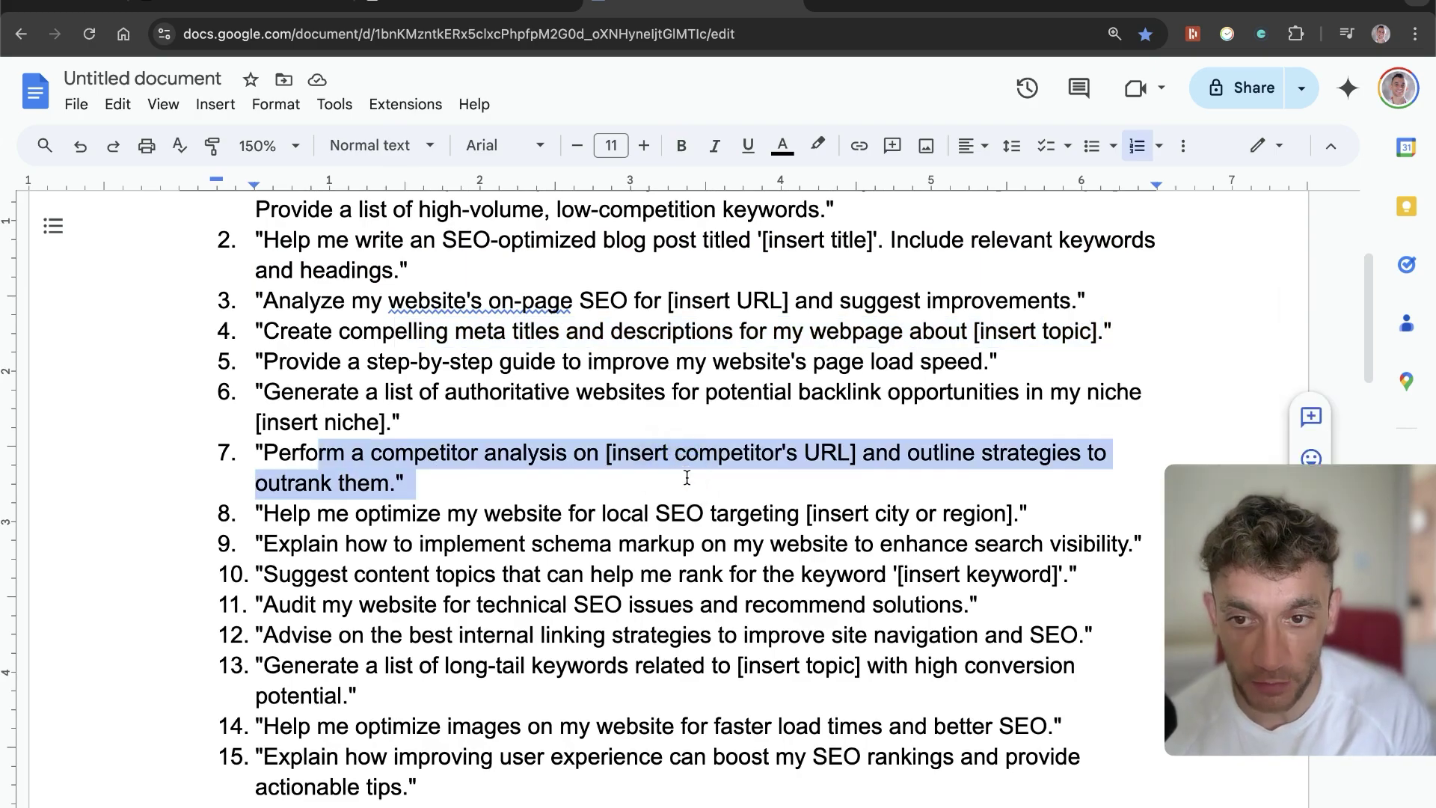
scroll(735, 510, "down", 15)
scroll(736, 510, "down", 15)
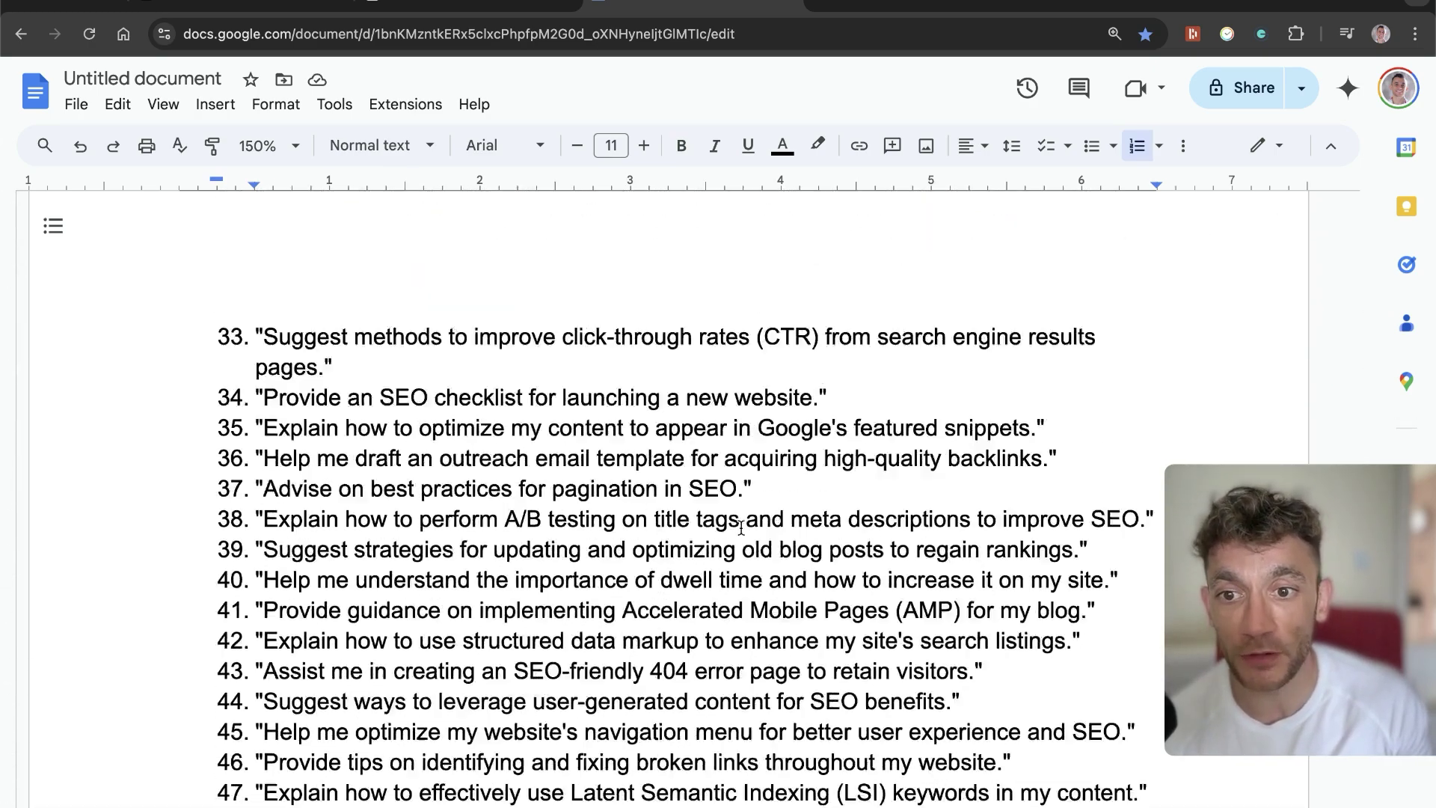
scroll(536, 644, "up", 20)
scroll(549, 641, "up", 15)
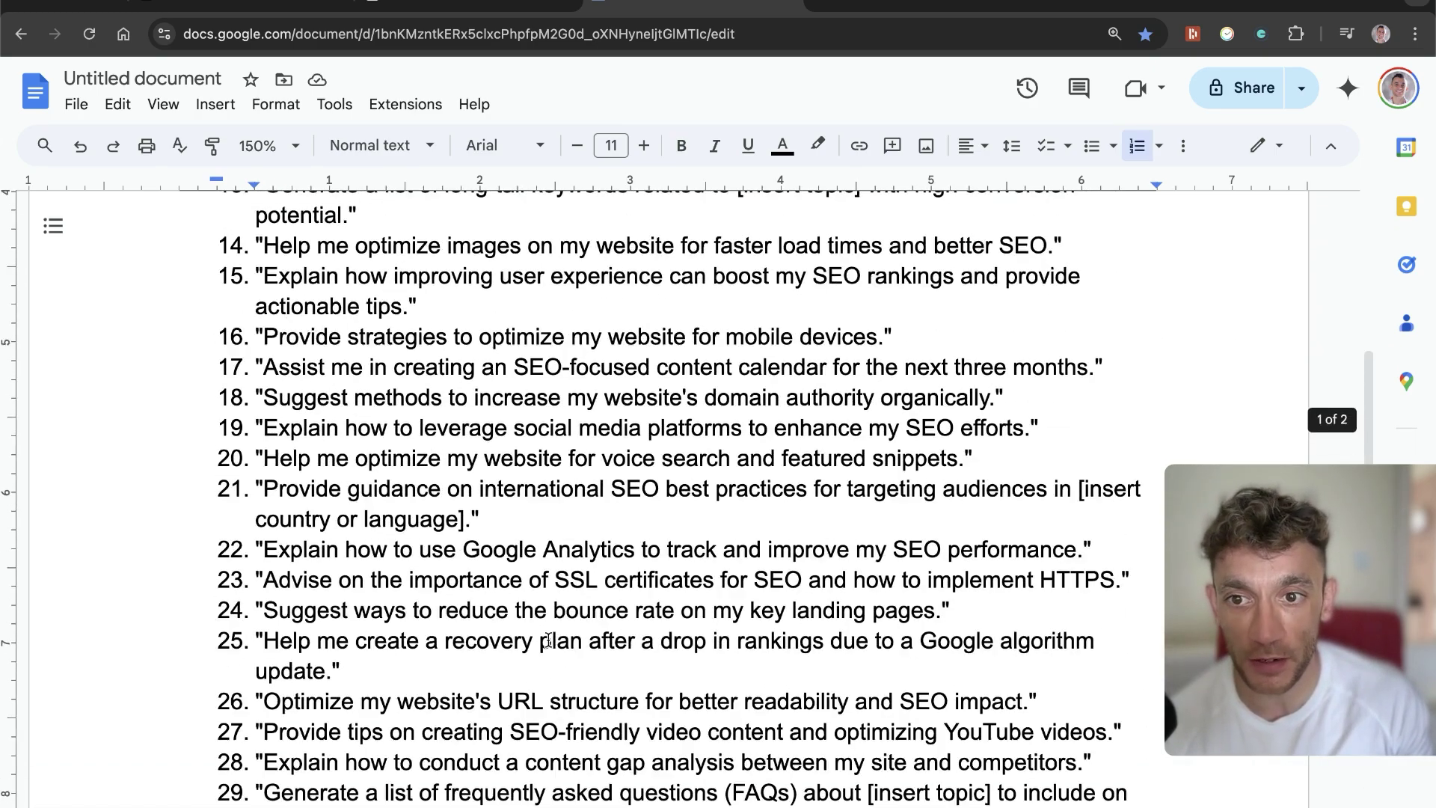
scroll(265, 509, "down", 4)
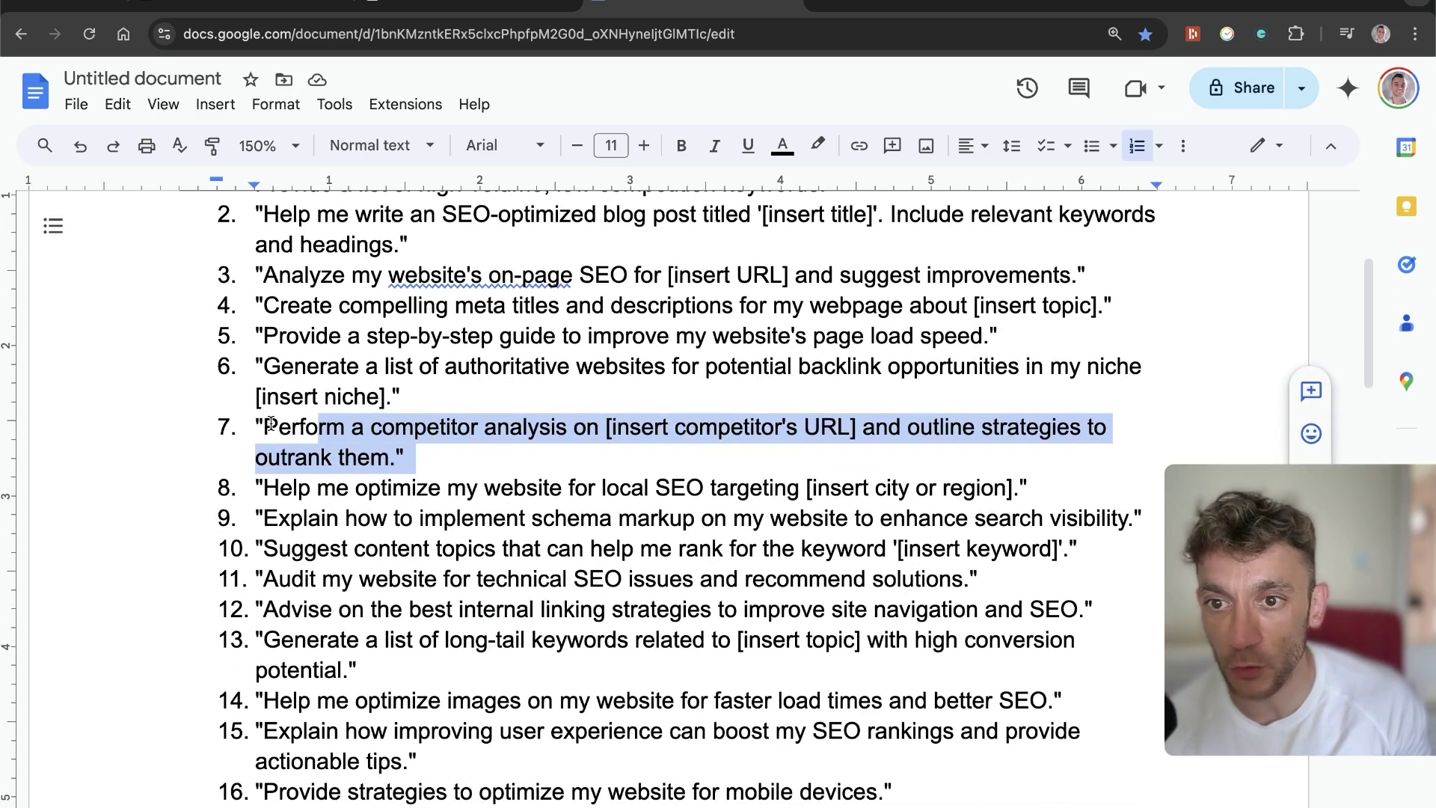
Highlight the whole competitor analysis prompt, and after it the prompt about optimizing a website for local SEO.
left_click_drag(253, 427, 496, 459)
scroll(540, 521, "down", 1)
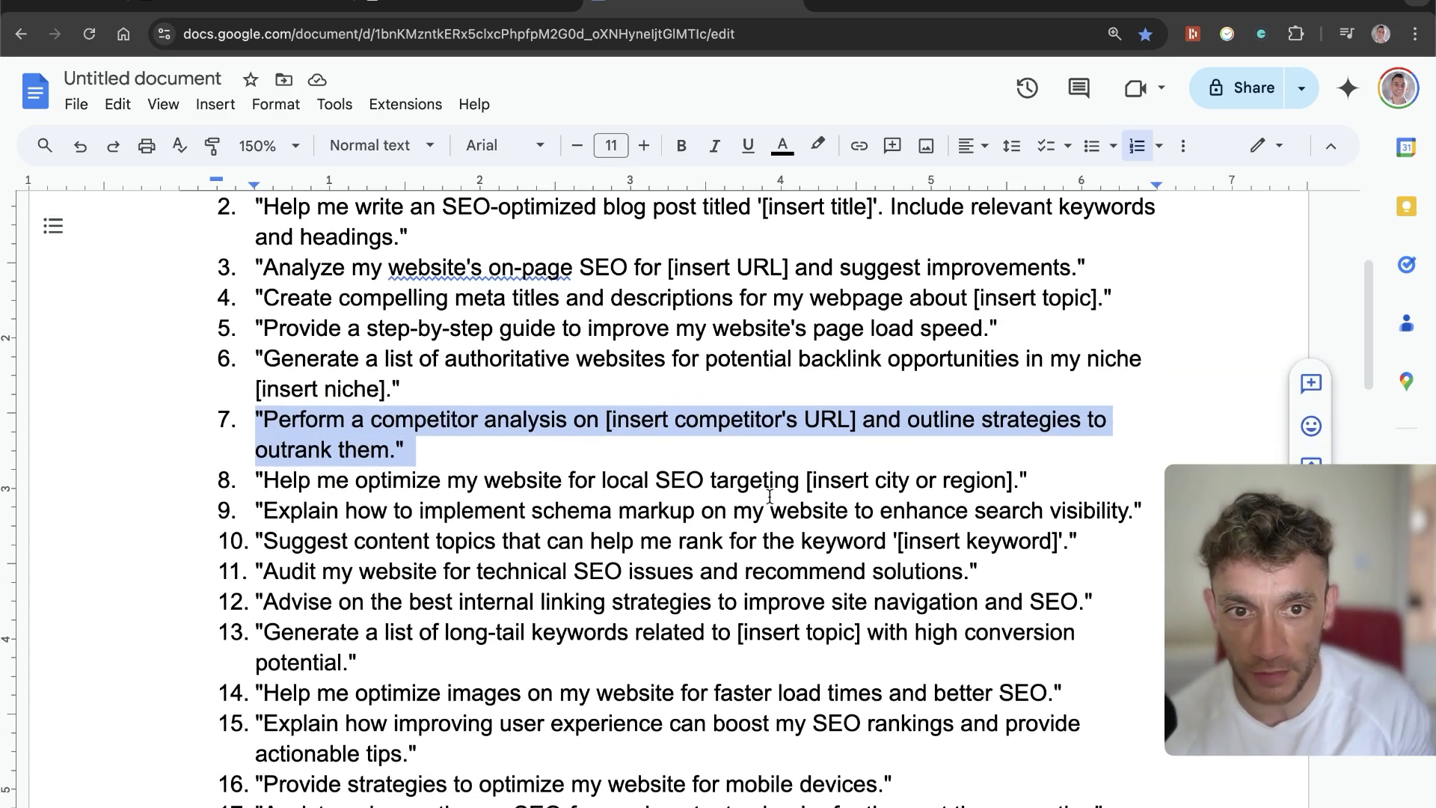
left_click(315, 471)
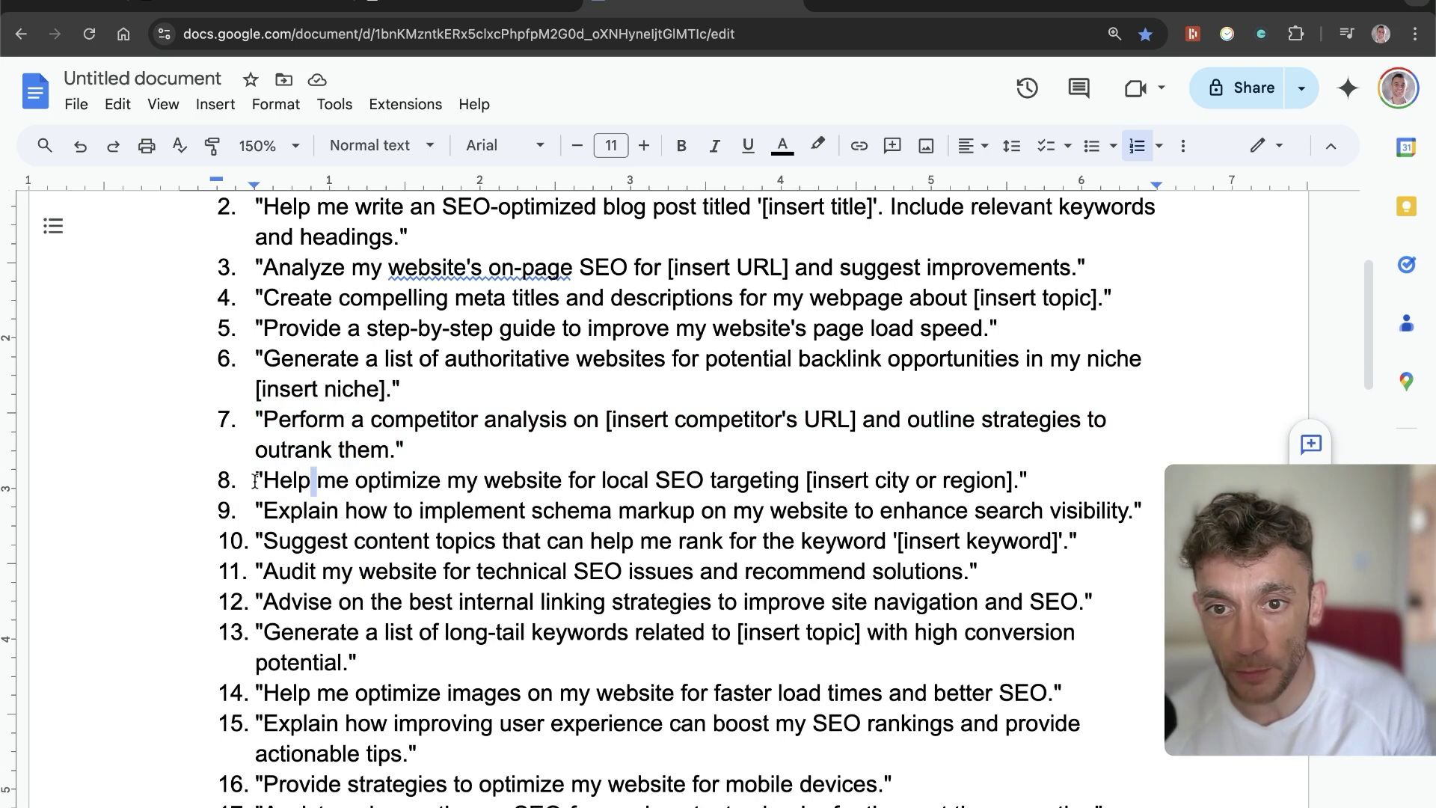
left_click_drag(254, 480, 1032, 481)
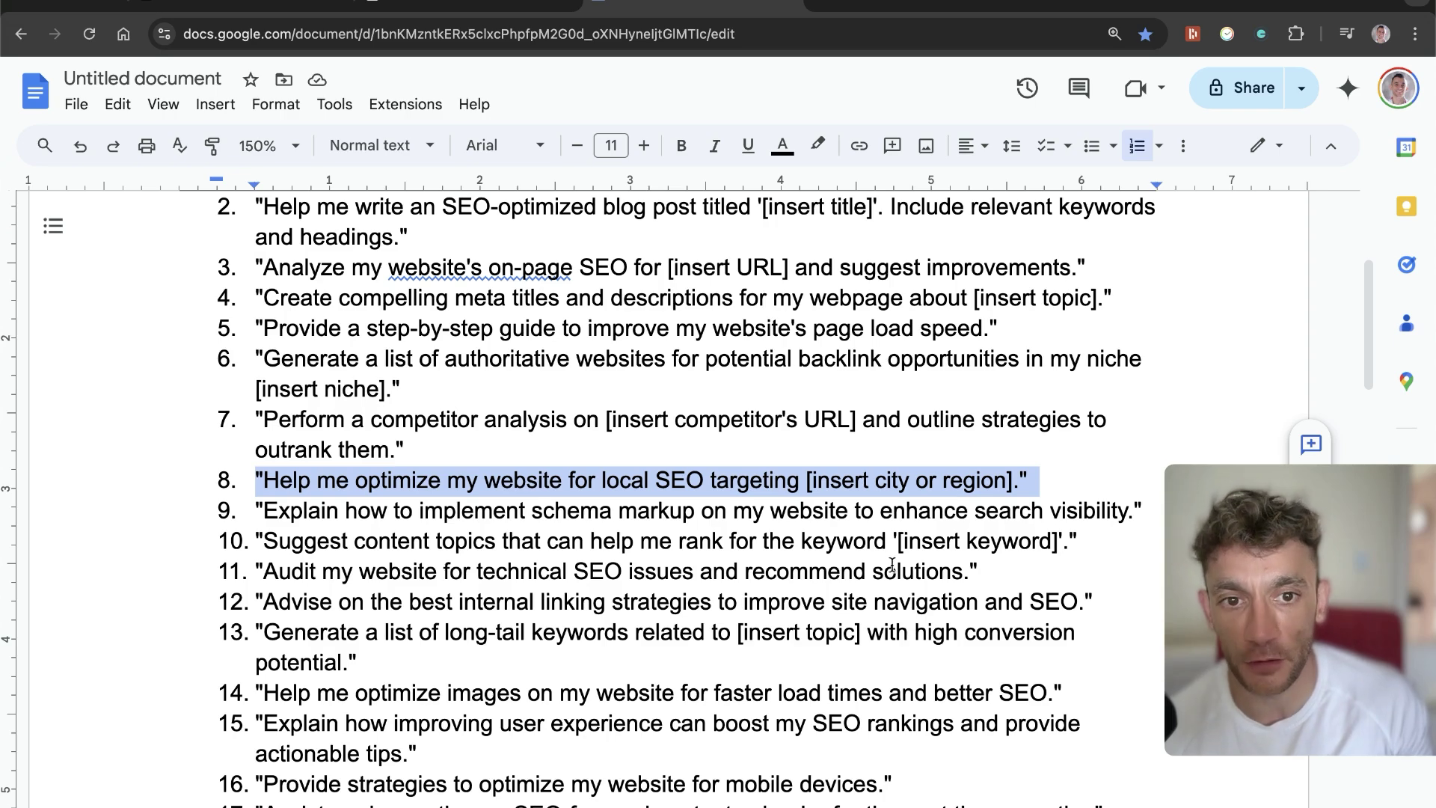
scroll(835, 628, "up", 3)
scroll(861, 632, "down", 1)
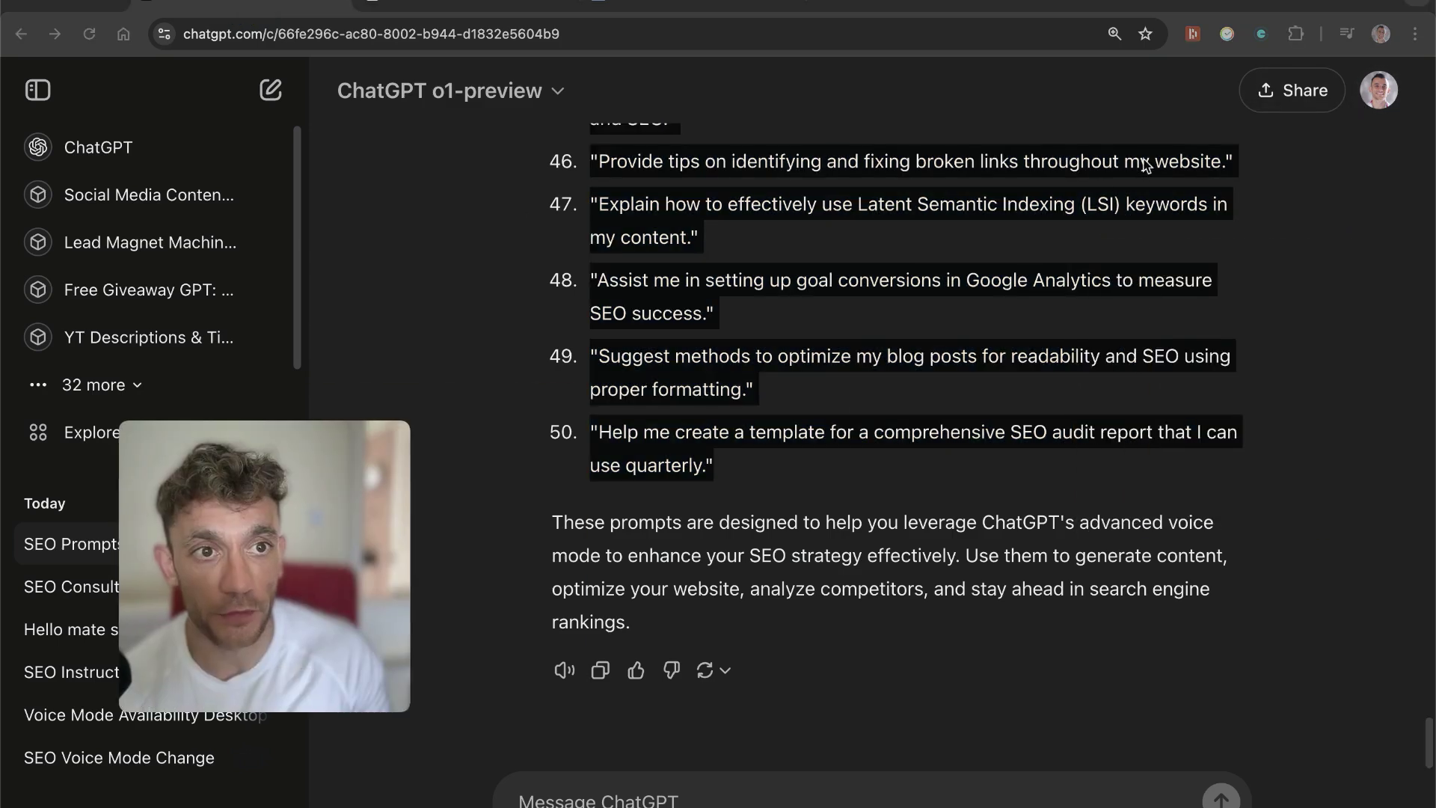
Switch to ChatGPT, open its customization settings, and read through the custom instructions about the user and the response style.
left_click(1379, 81)
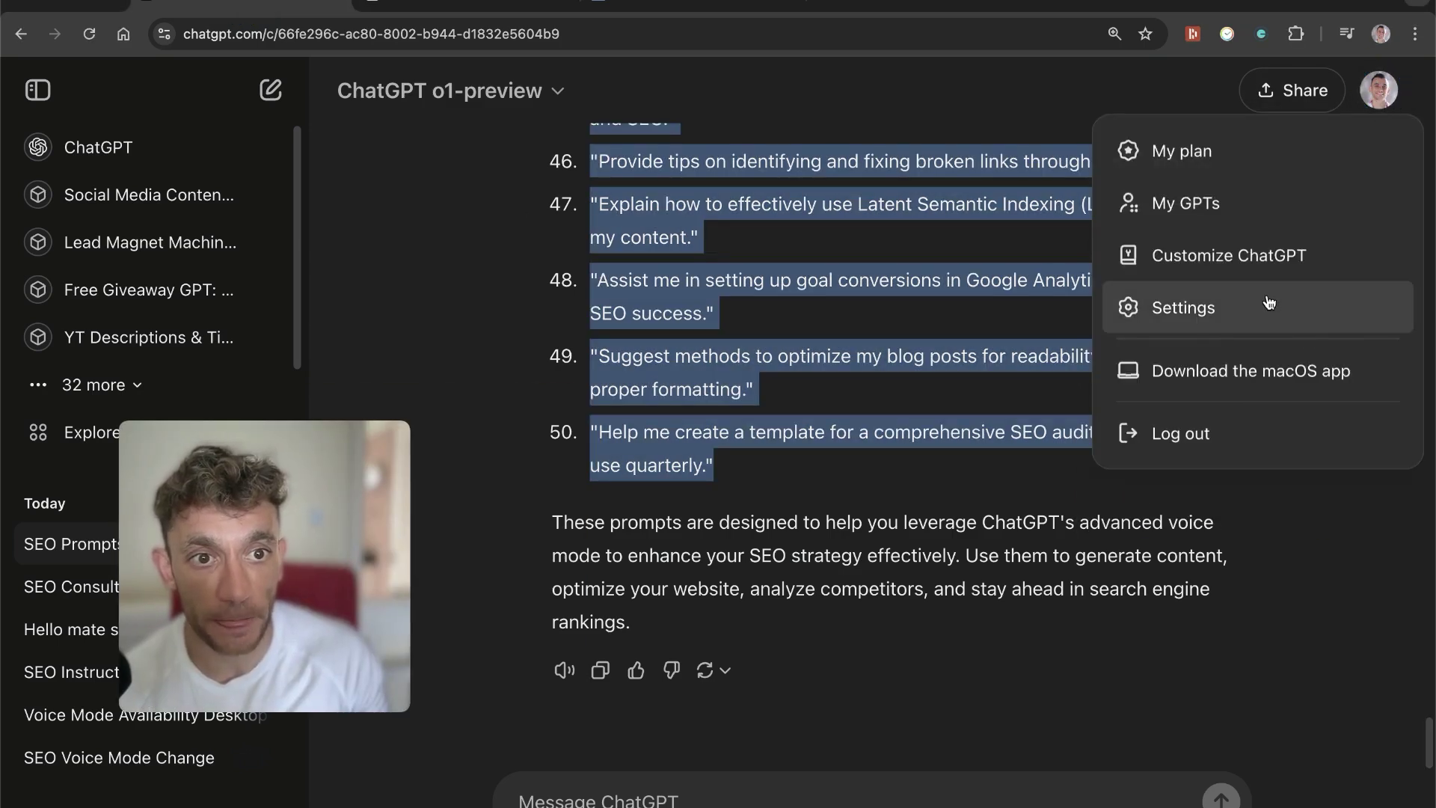
left_click(1259, 271)
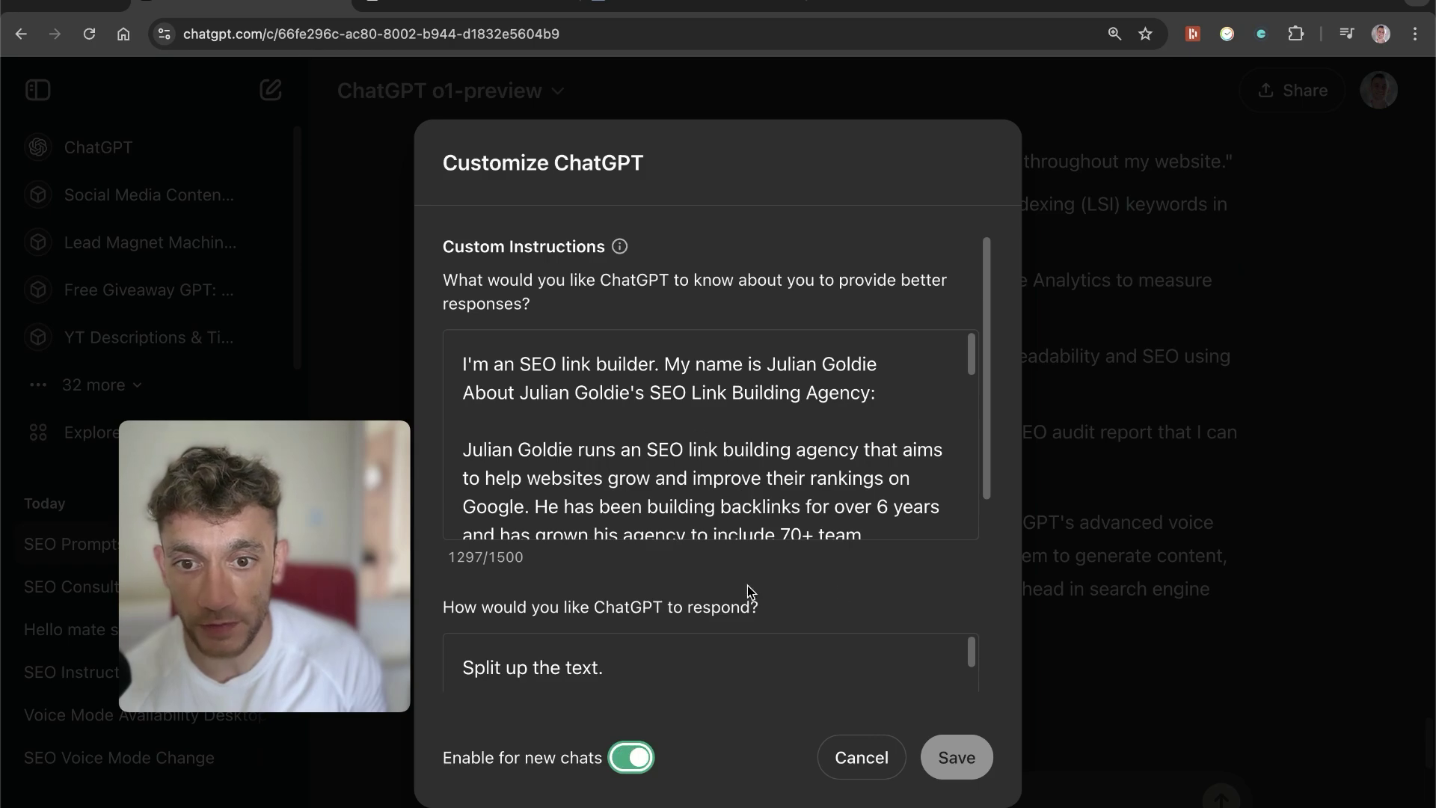
scroll(765, 445, "down", 15)
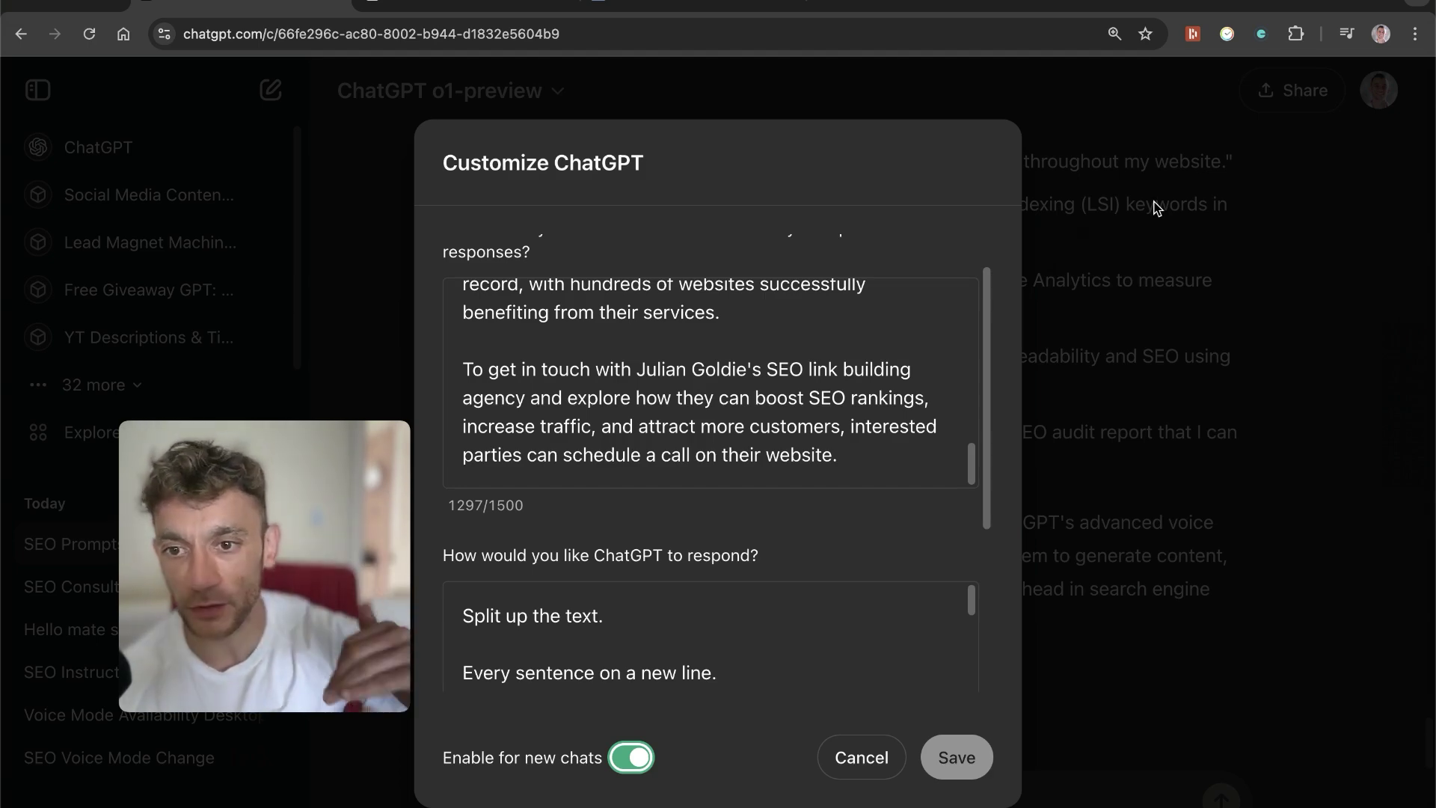
scroll(660, 391, "down", 3)
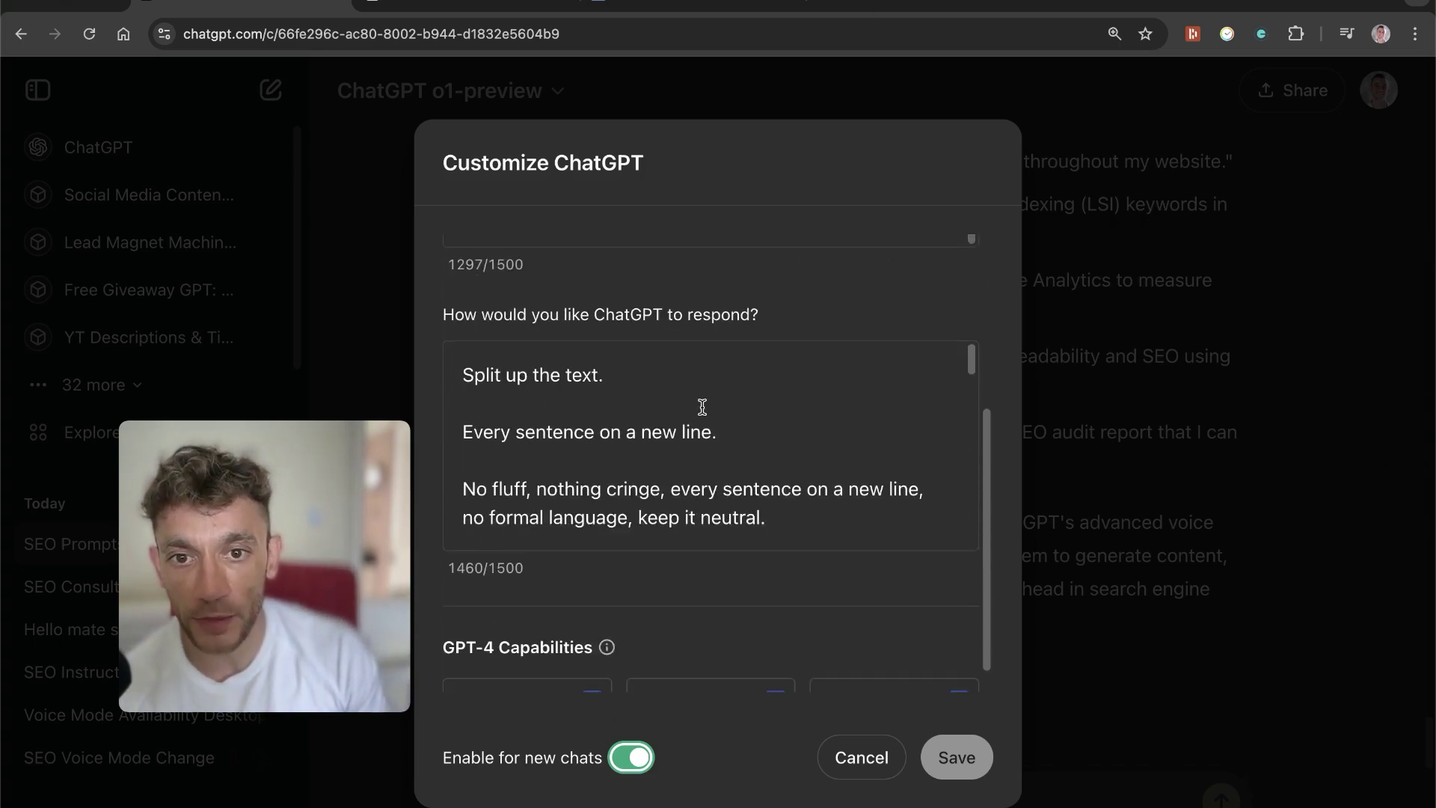
Try adding a new line at the end of the response-style instructions, review both instruction fields, and leave the dialog without saving.
left_click(704, 406)
key("super+Down")
key("Return")
key("Return")
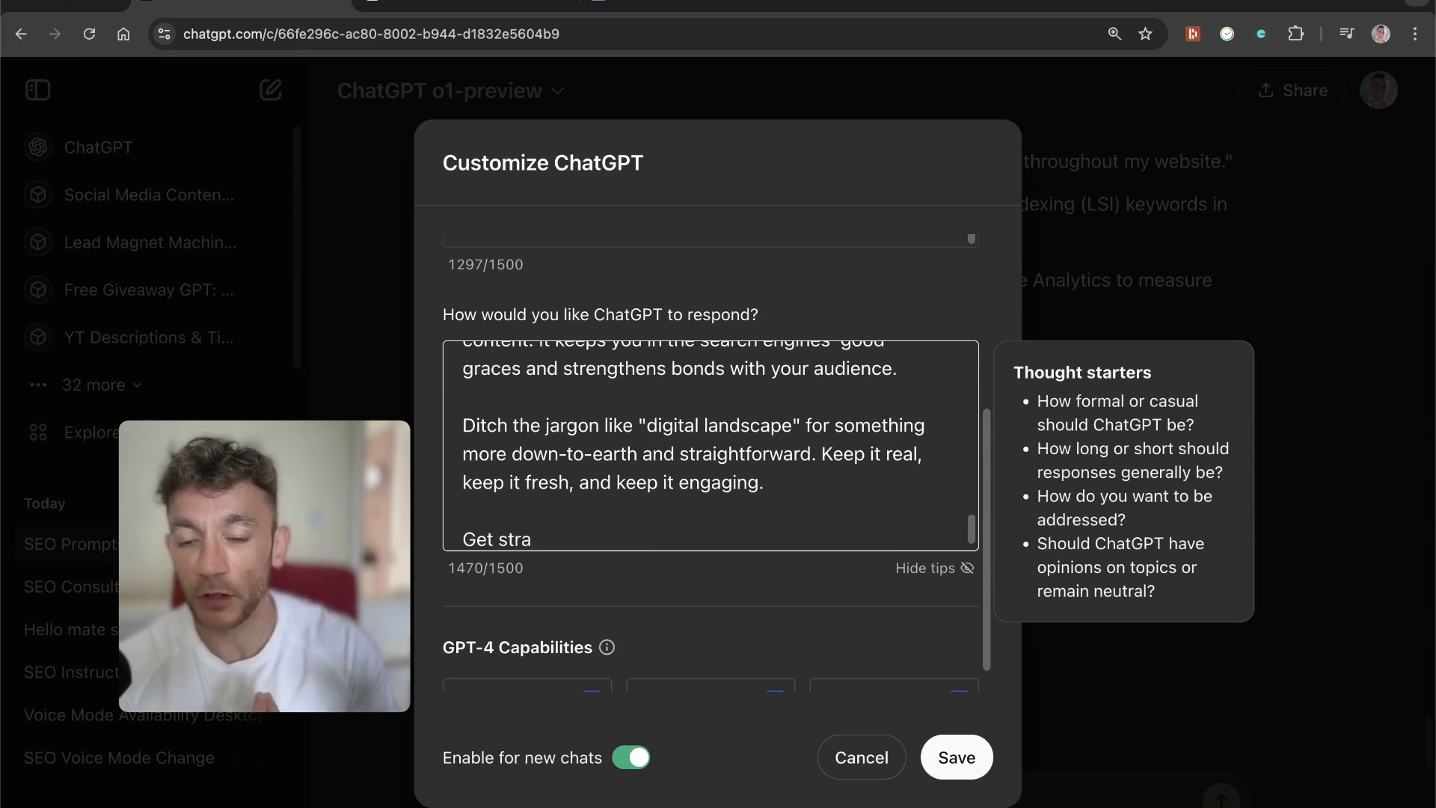
scroll(672, 397, "up", 10)
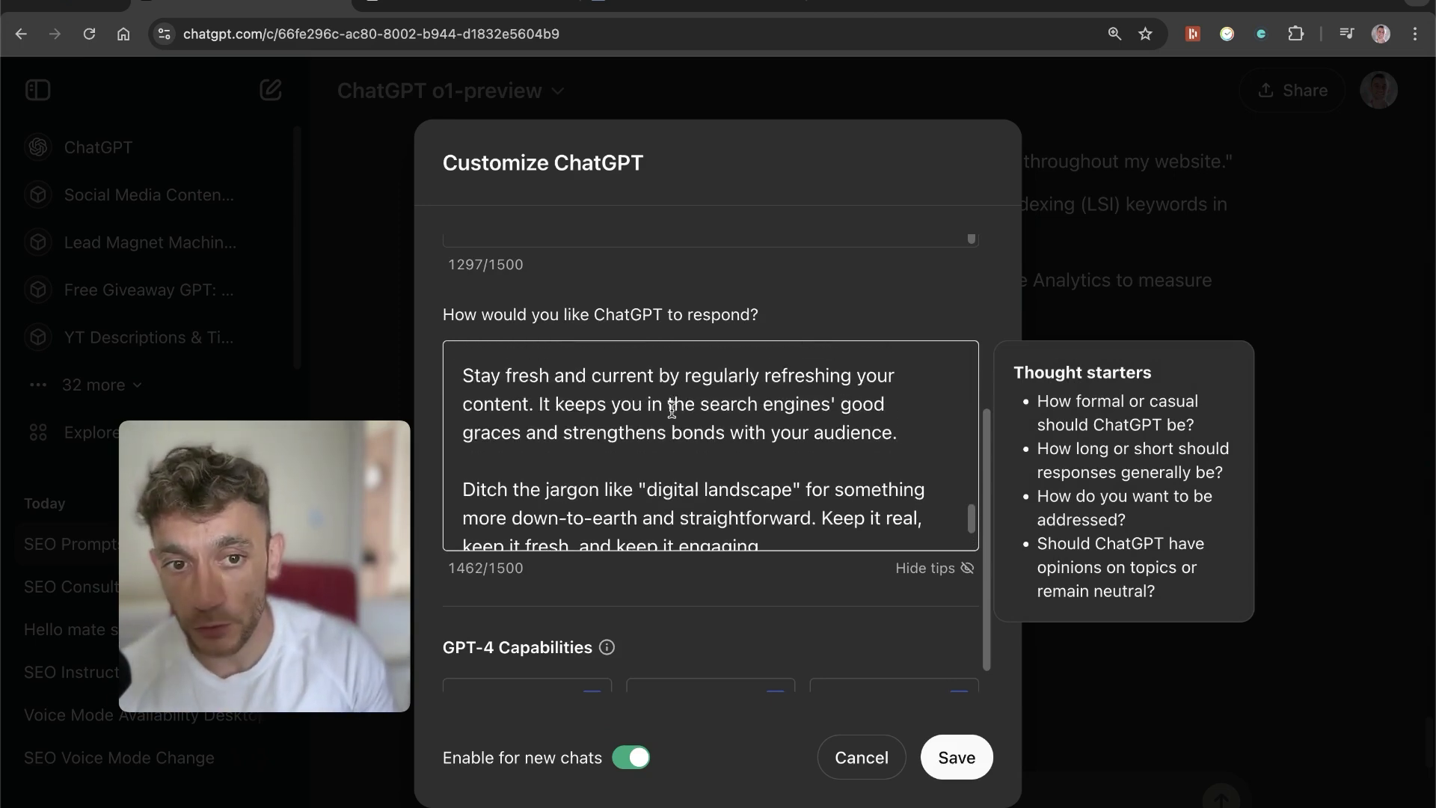
scroll(588, 414, "up", 4)
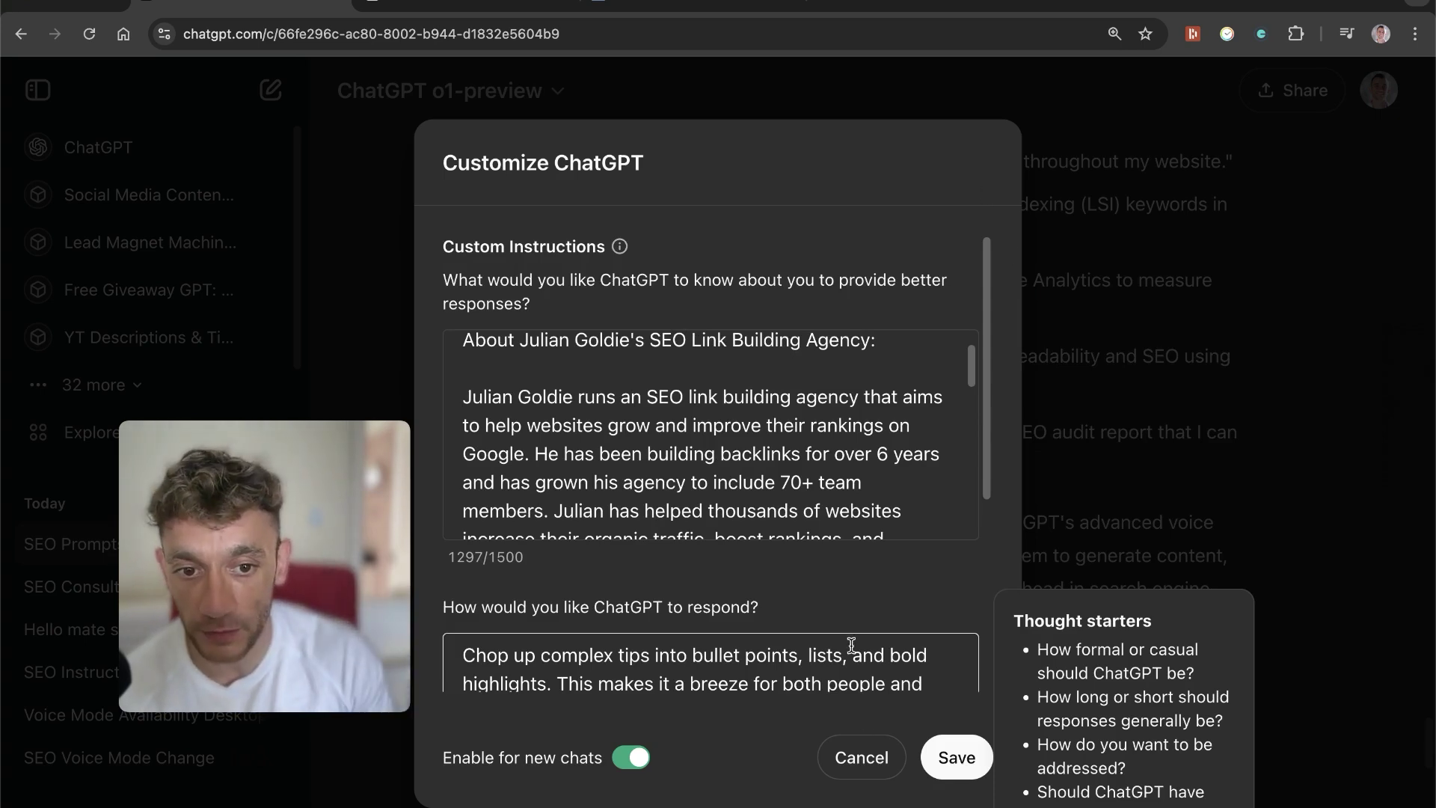
left_click(1175, 345)
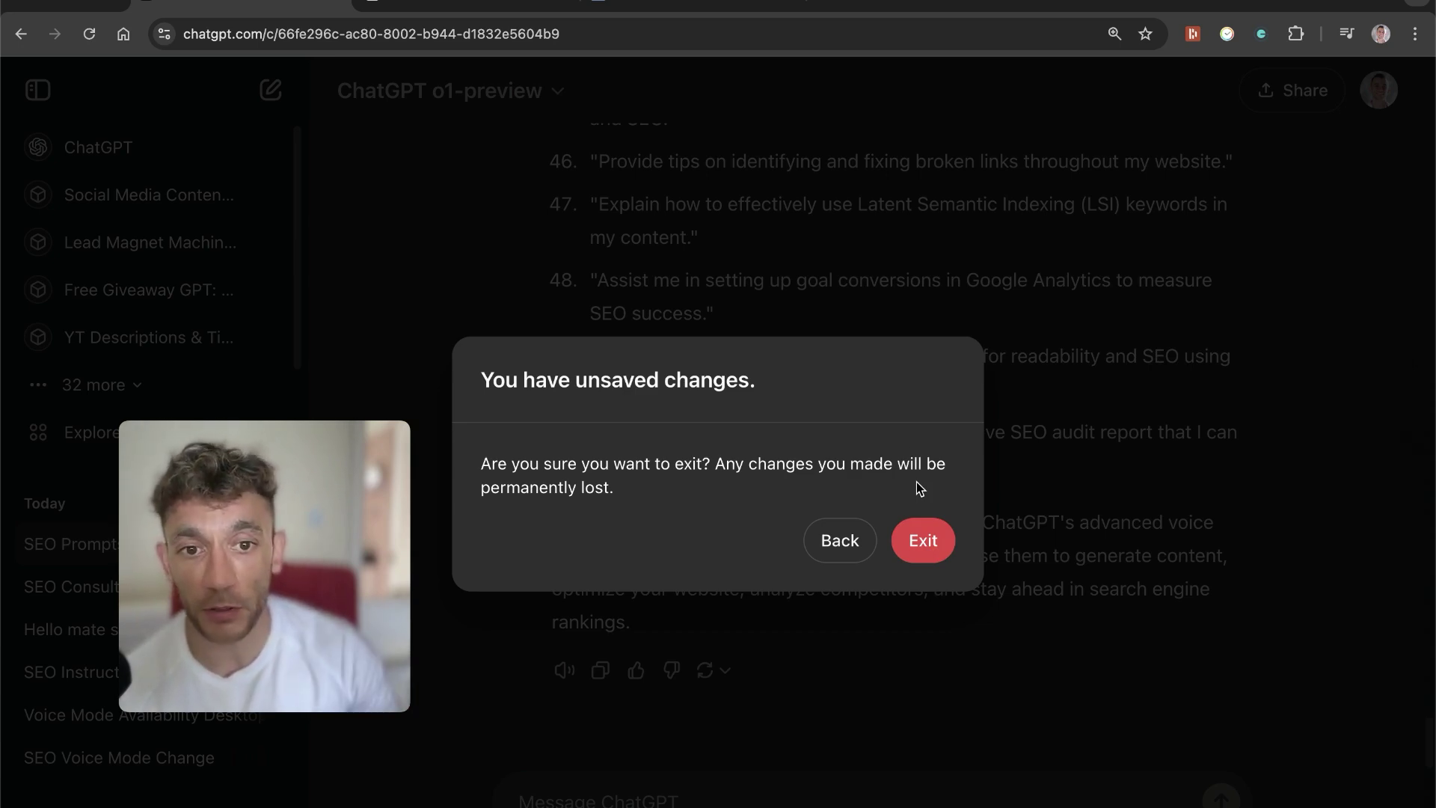
Switch to the Google Docs prompt list, name it "ChatGPT ADVANCED VOICE is INSANE 🤯", and copy its sharing link with access for anyone with the link.
left_click(609, 3)
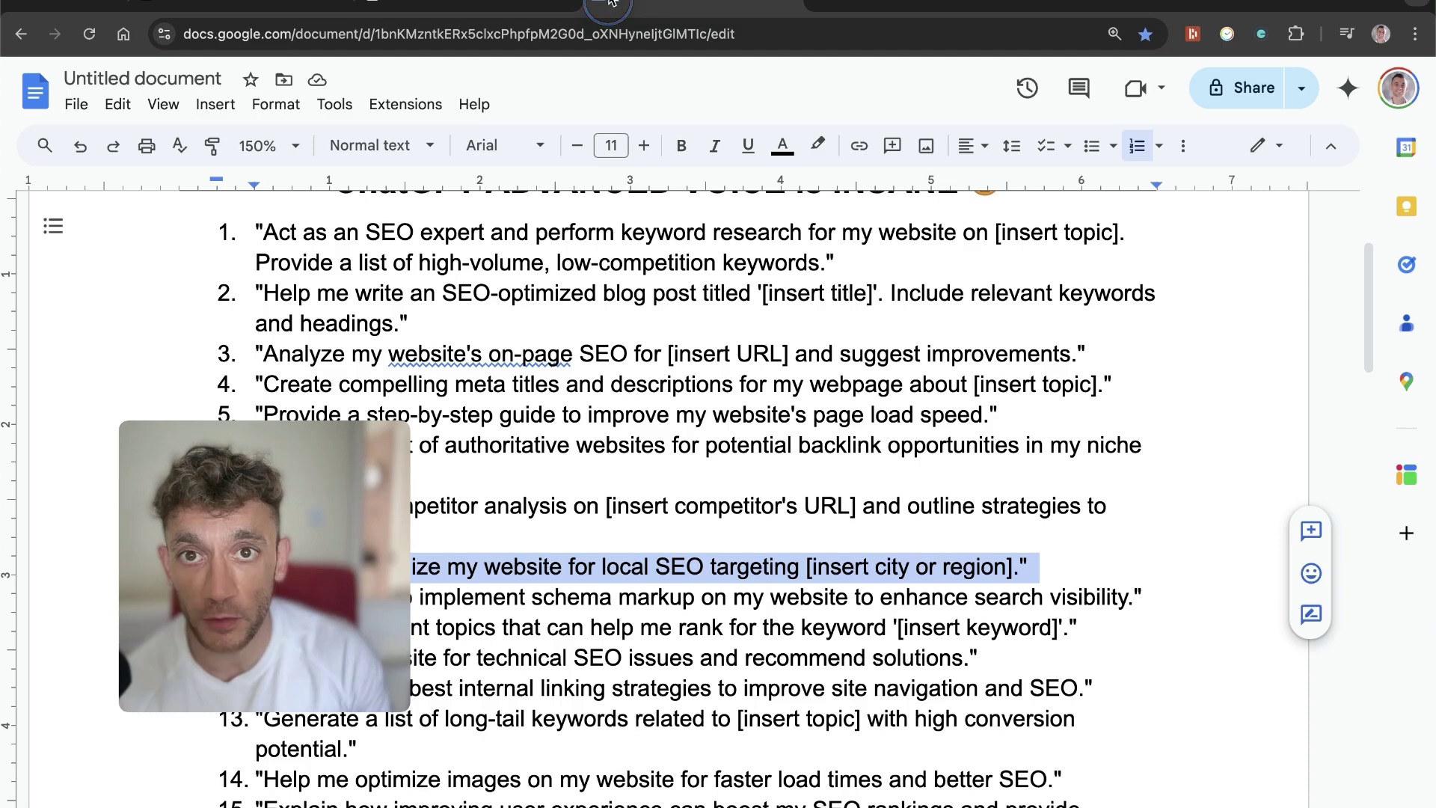
scroll(819, 204, "up", 3)
left_click(1238, 87)
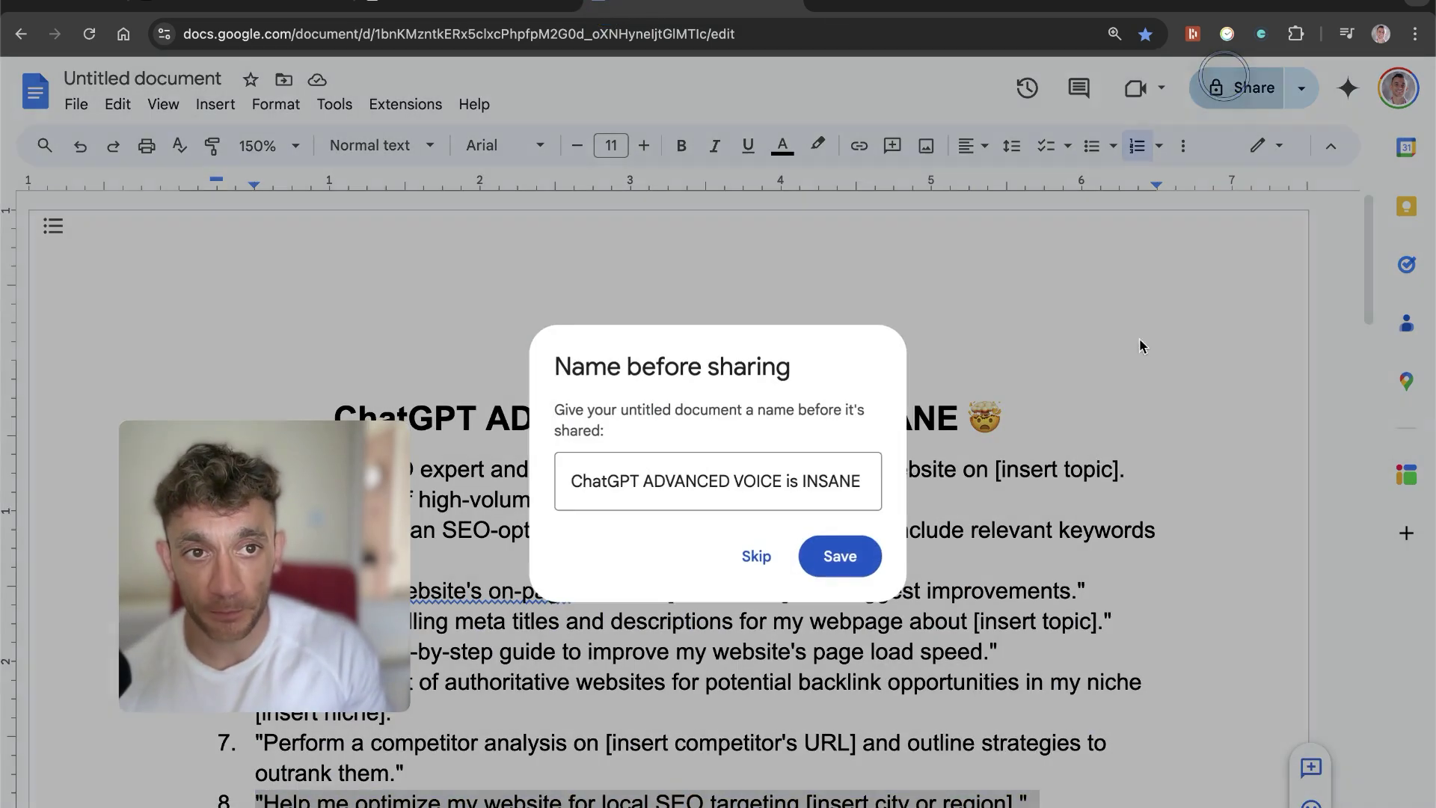
left_click(838, 555)
left_click(542, 641)
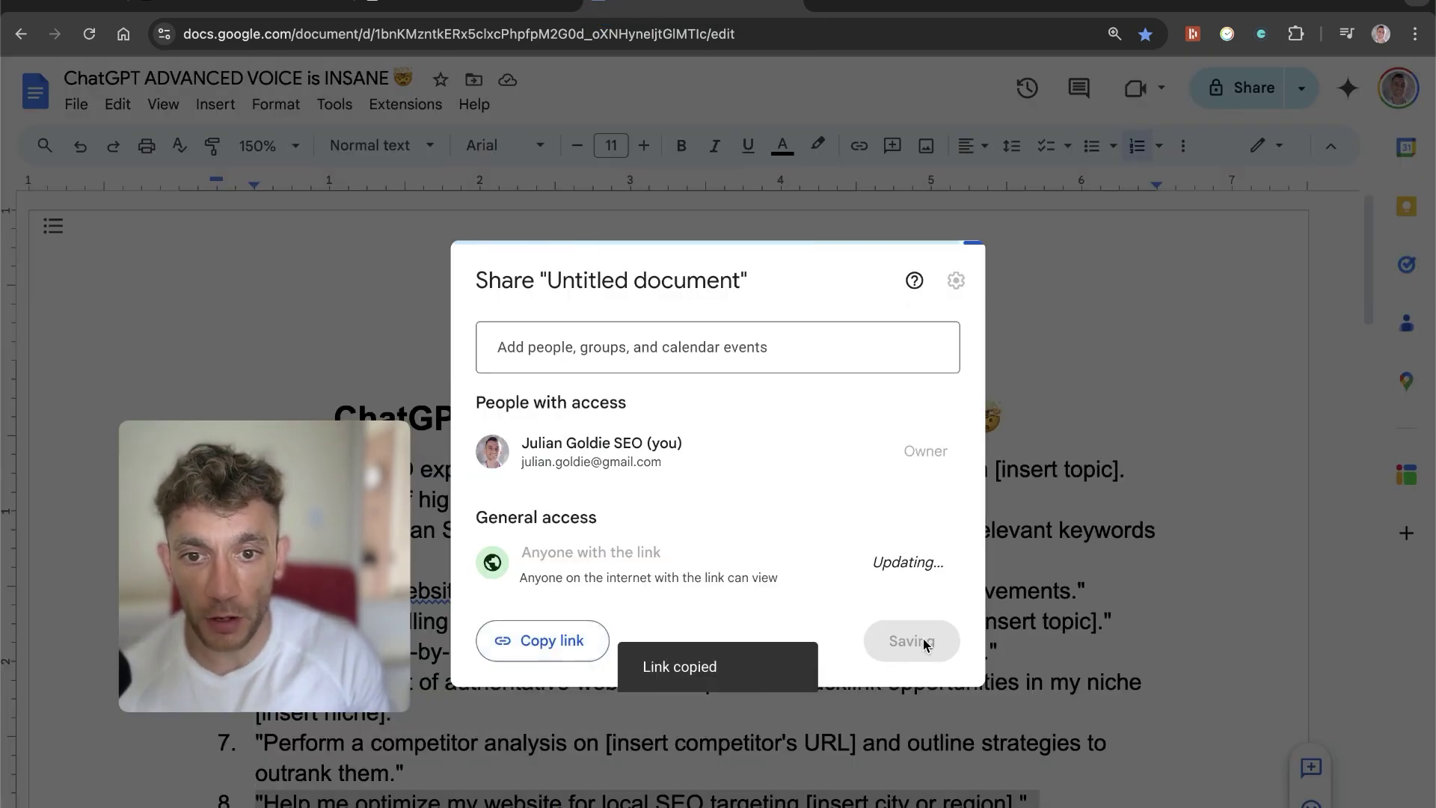
left_click(928, 644)
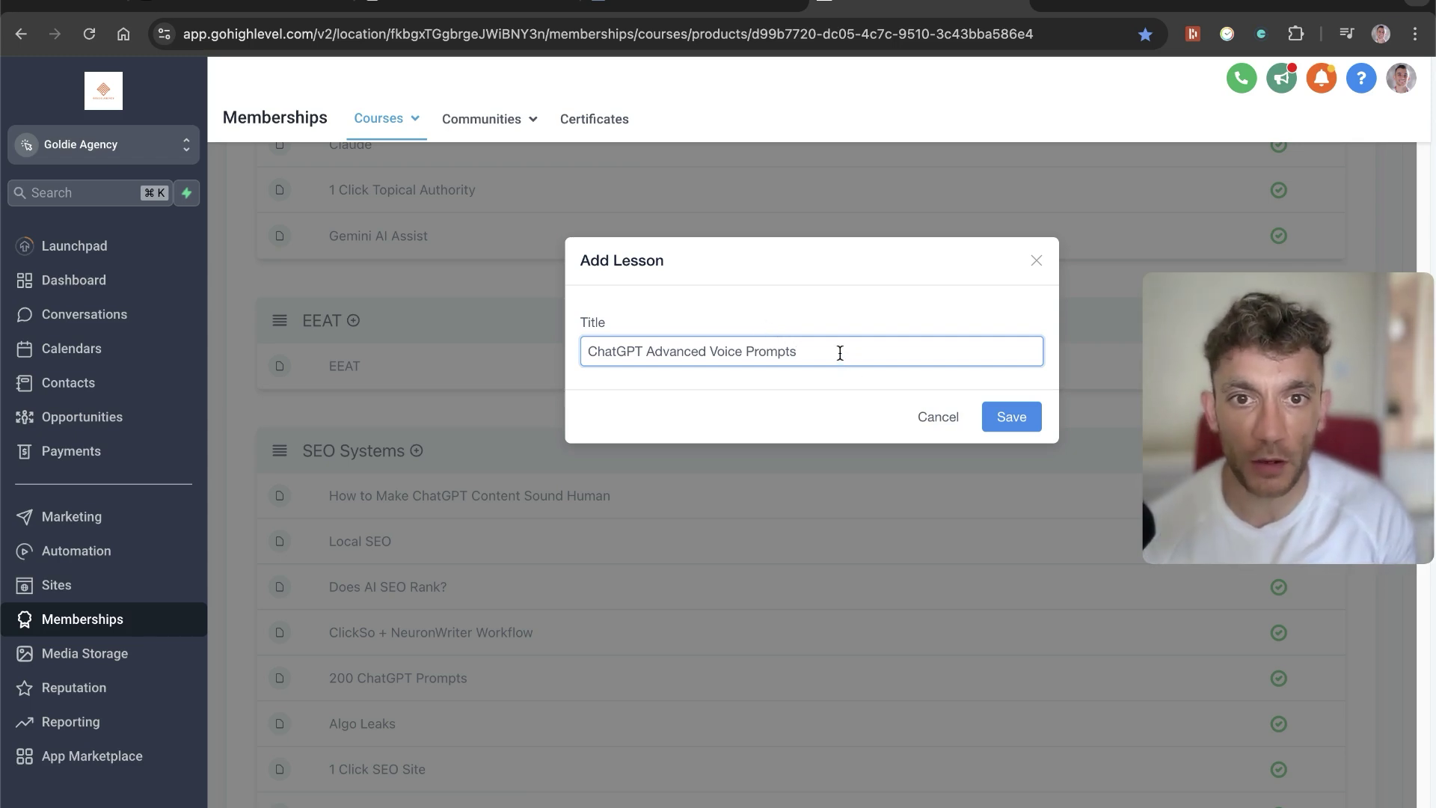
In HighLevel, add the lesson "ChatGPT Advanced Voice Prompts" to SEO Systems with the linked bullet "50 Advanced ChatGPT Voice Prompts".
left_click_drag(821, 352, 587, 330)
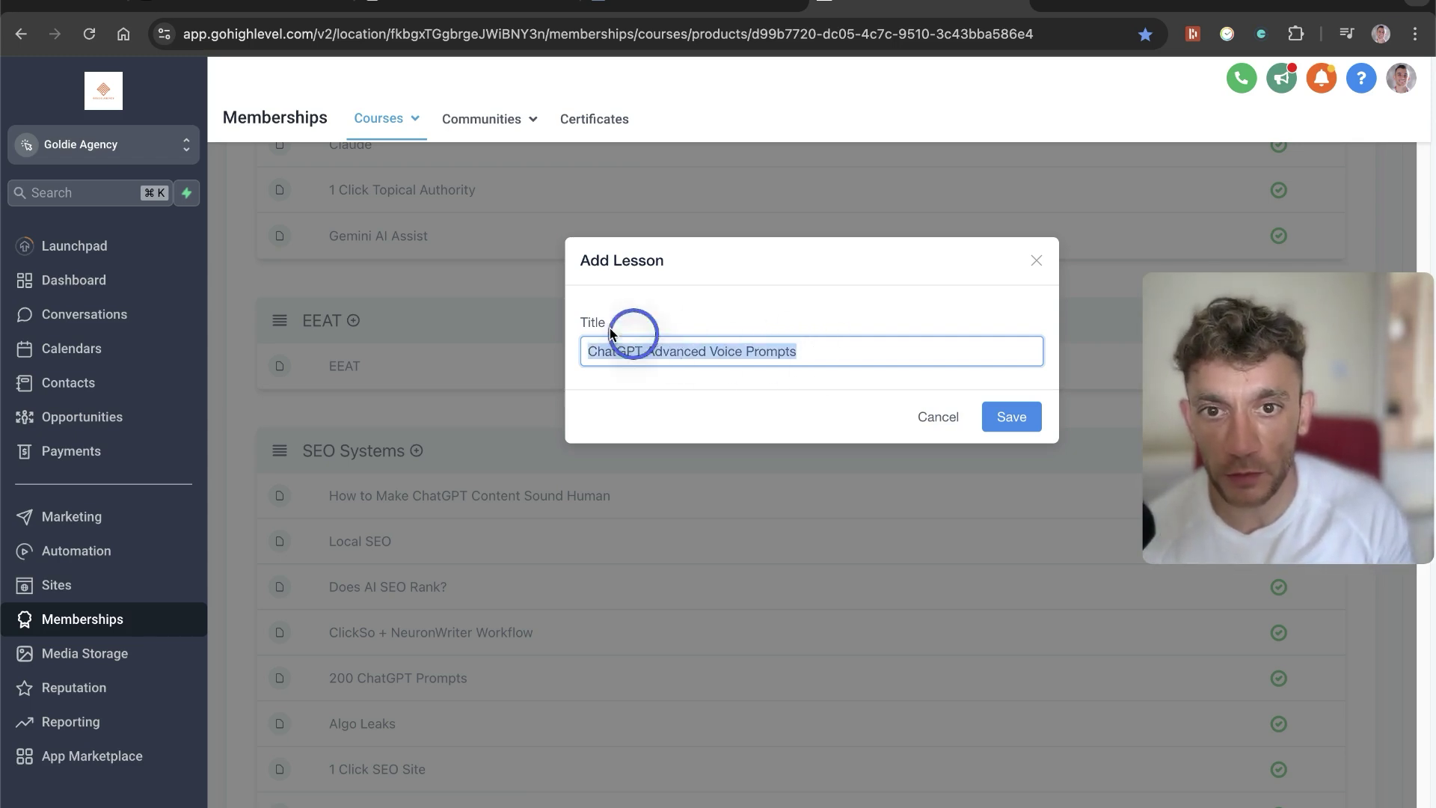
left_click(1010, 416)
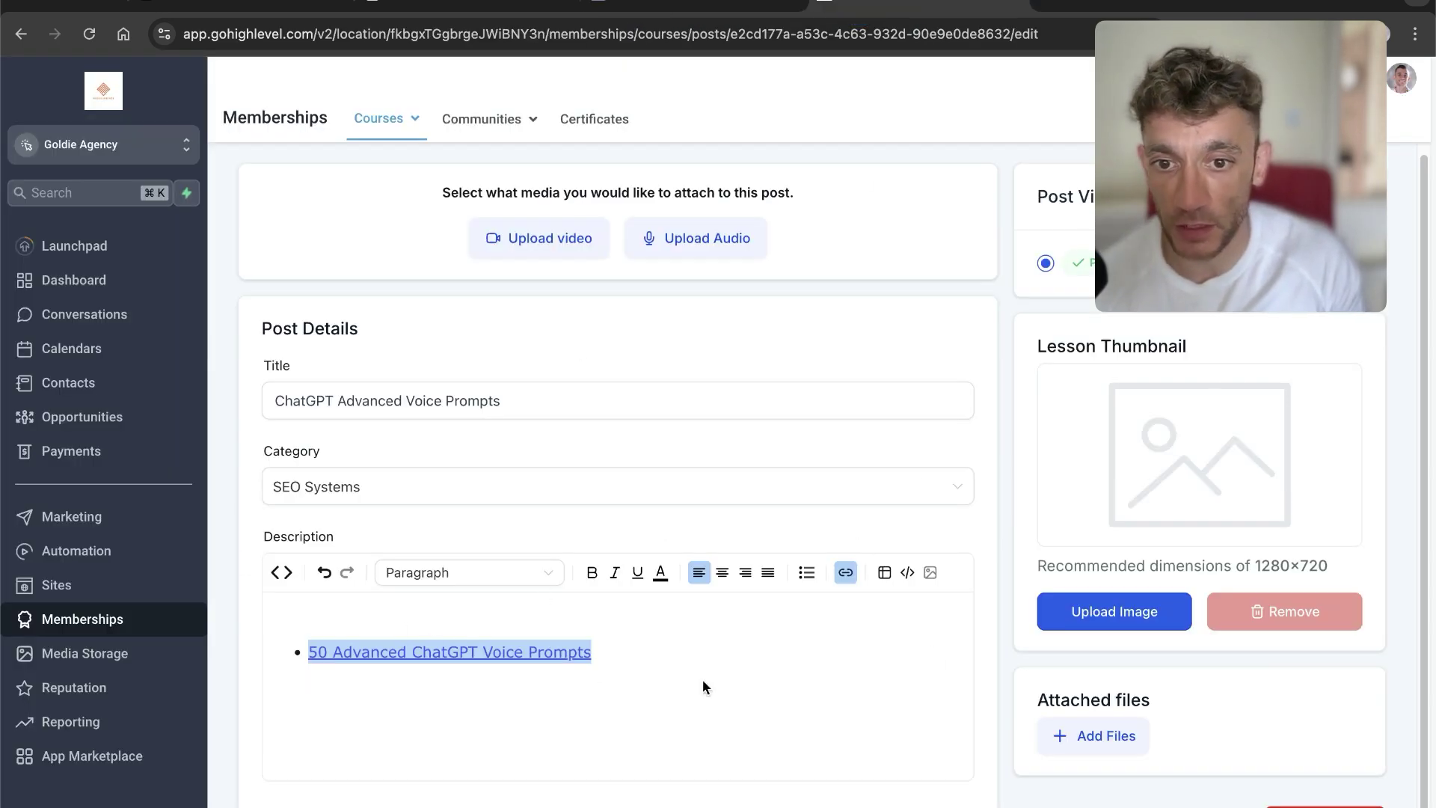
left_click(1360, 221)
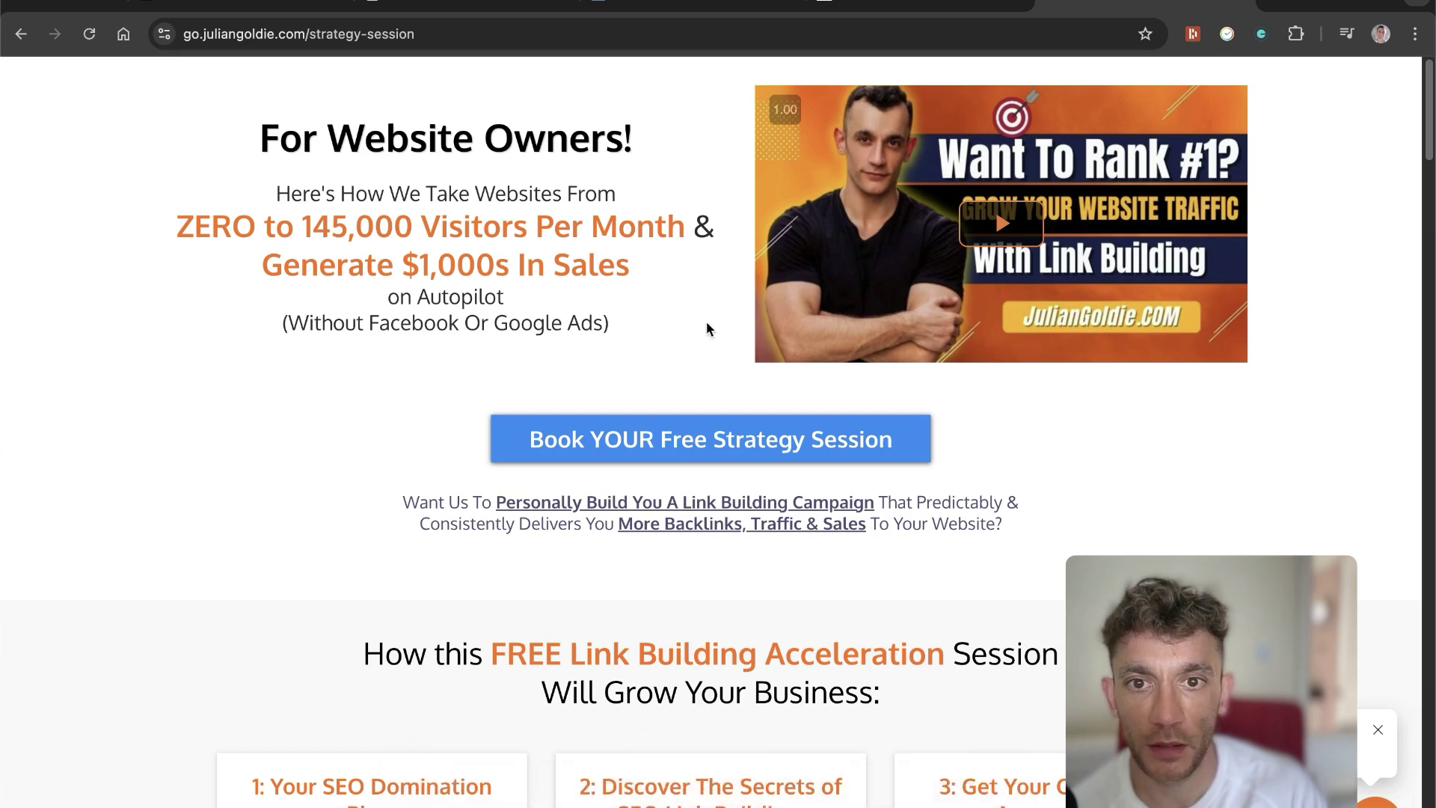
Enlarge the free strategy session page and look through the six benefits of the link building session.
key("super+plus")
key("super+plus")
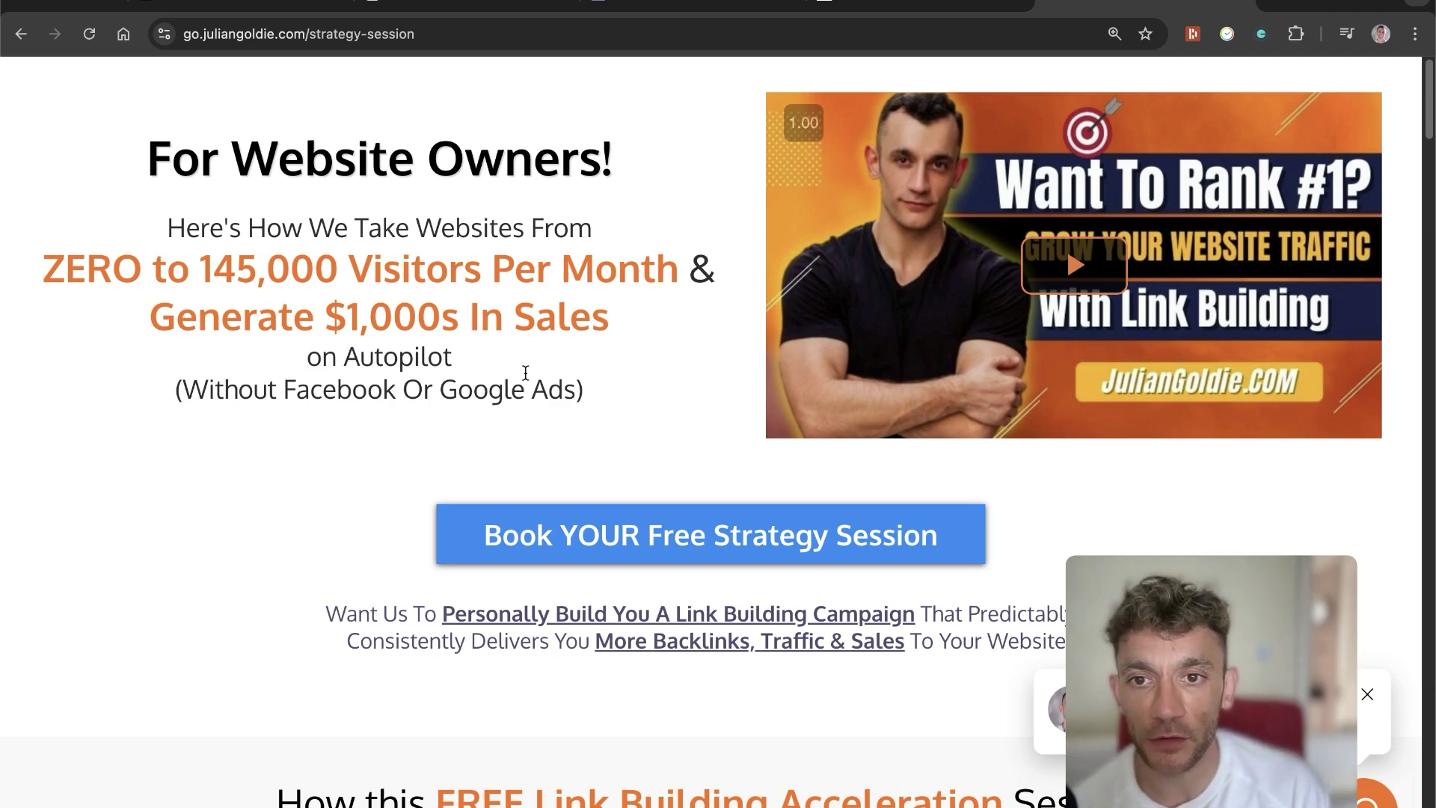
scroll(520, 397, "down", 5)
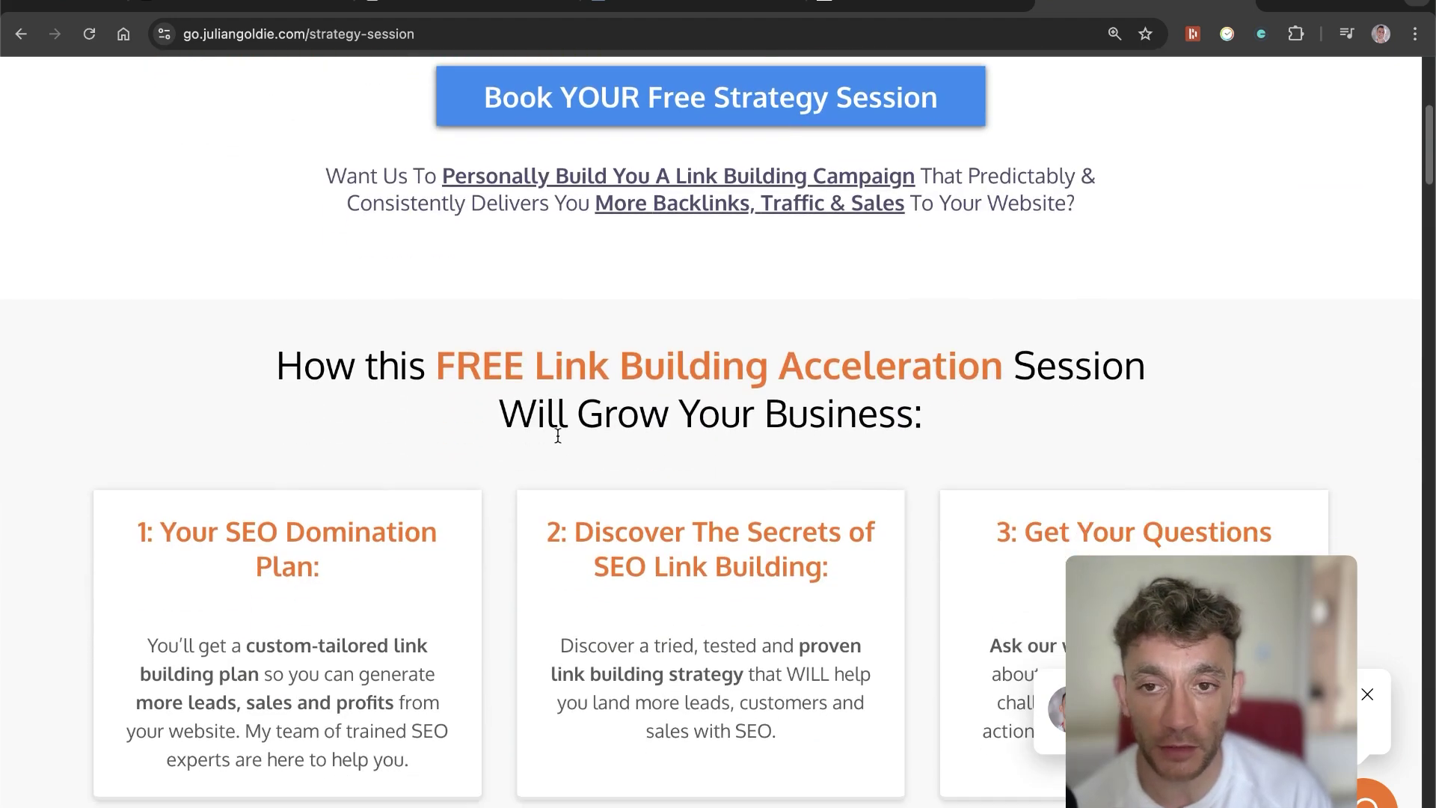
scroll(558, 436, "down", 2)
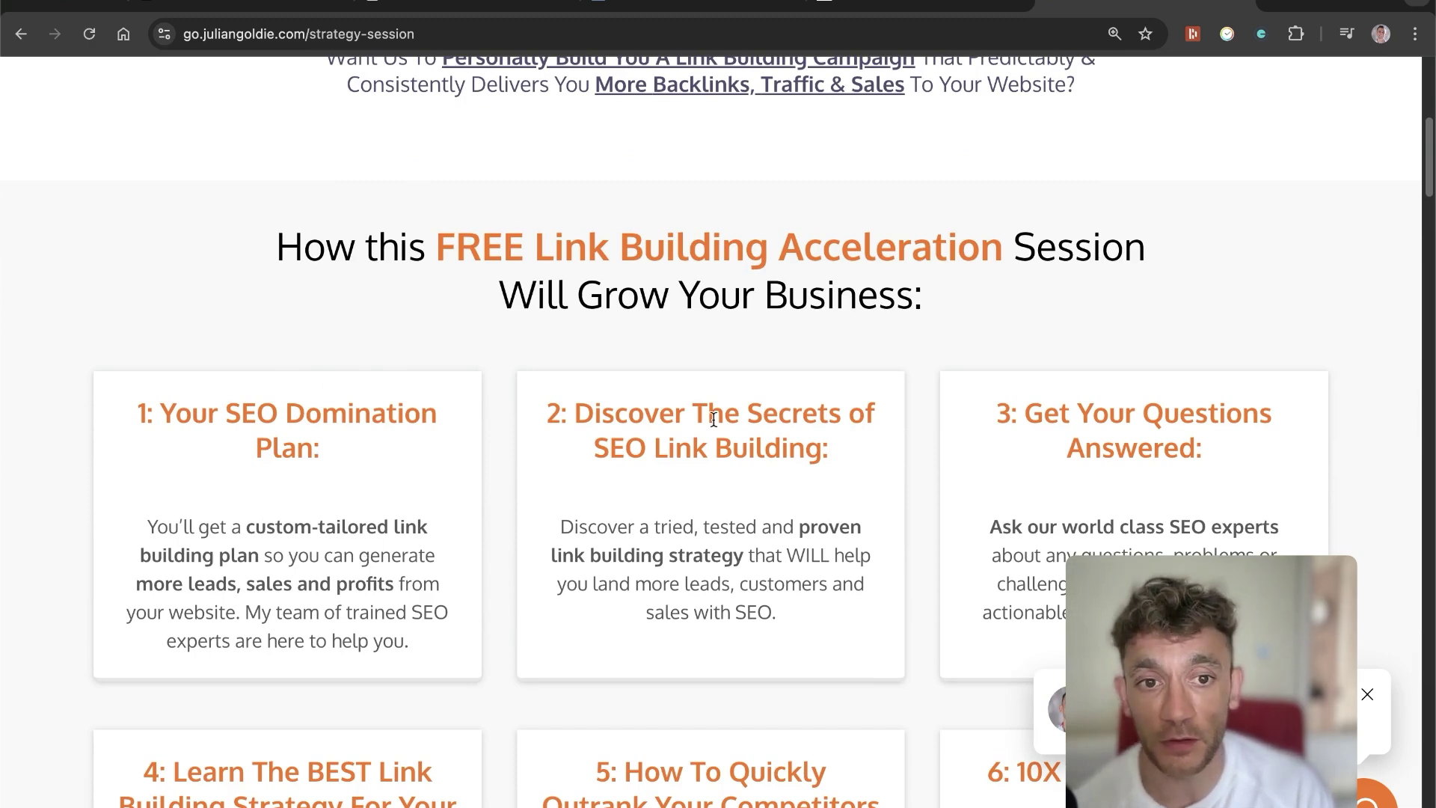
scroll(859, 500, "down", 2)
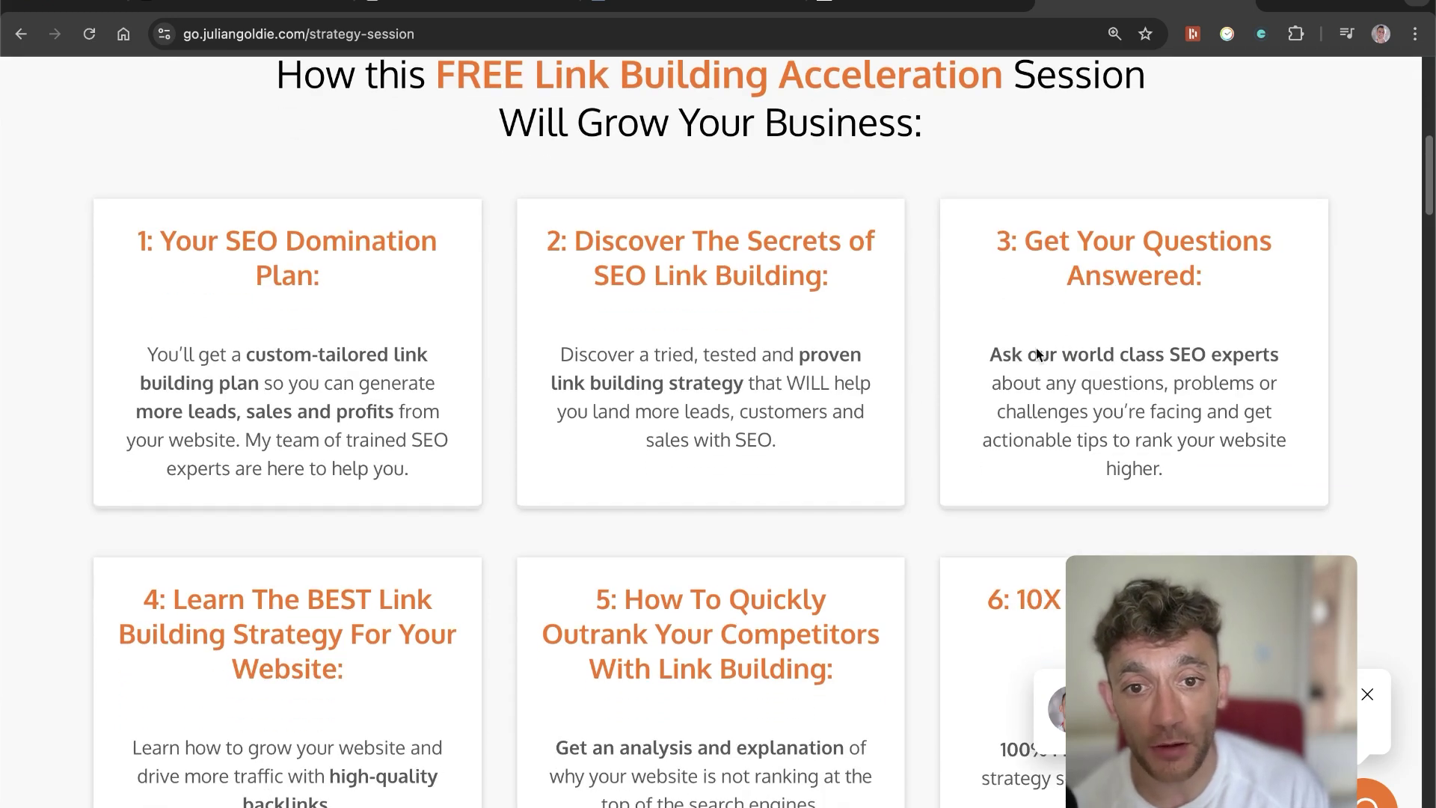
scroll(535, 376, "down", 2)
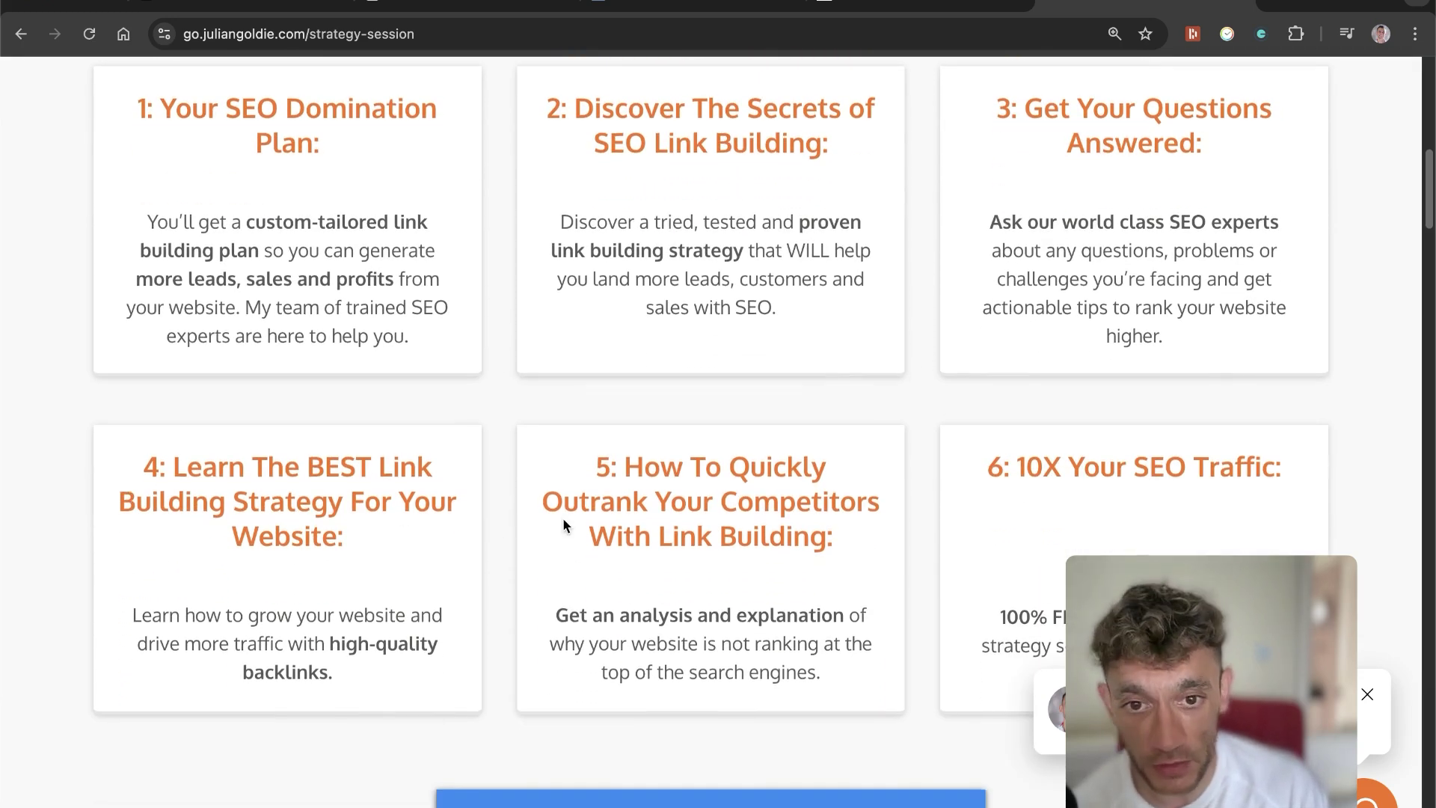
scroll(562, 517, "down", 2)
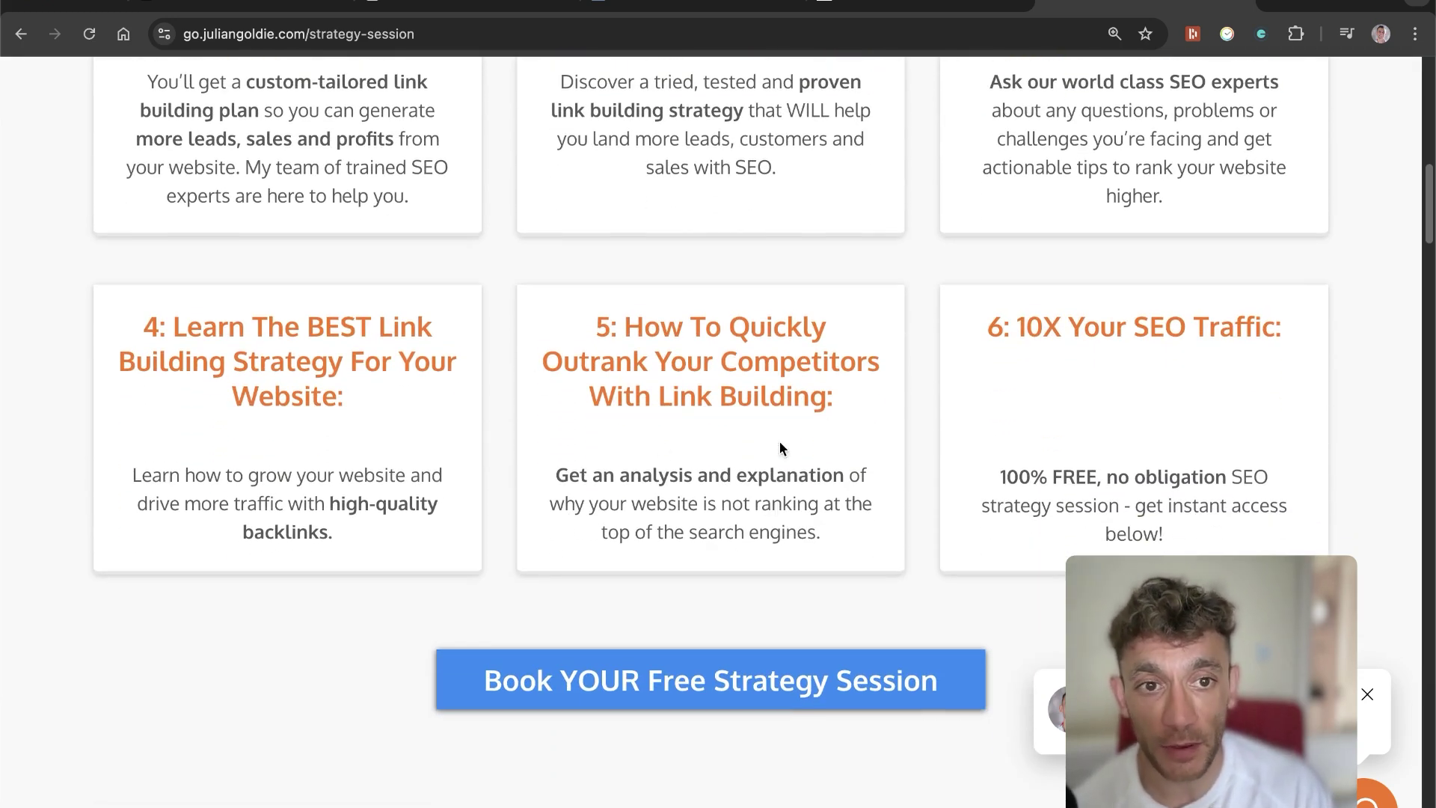
scroll(801, 376, "up", 12)
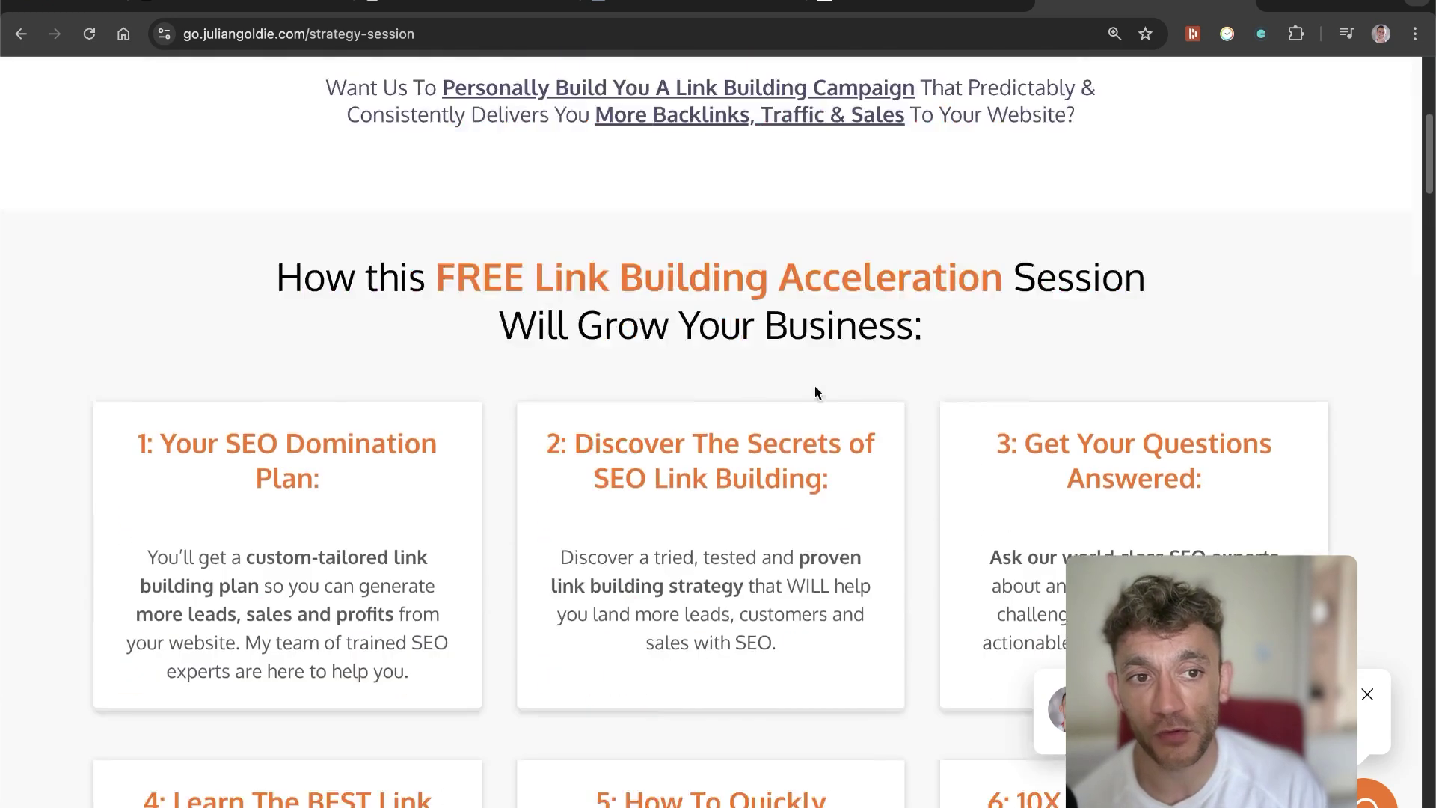